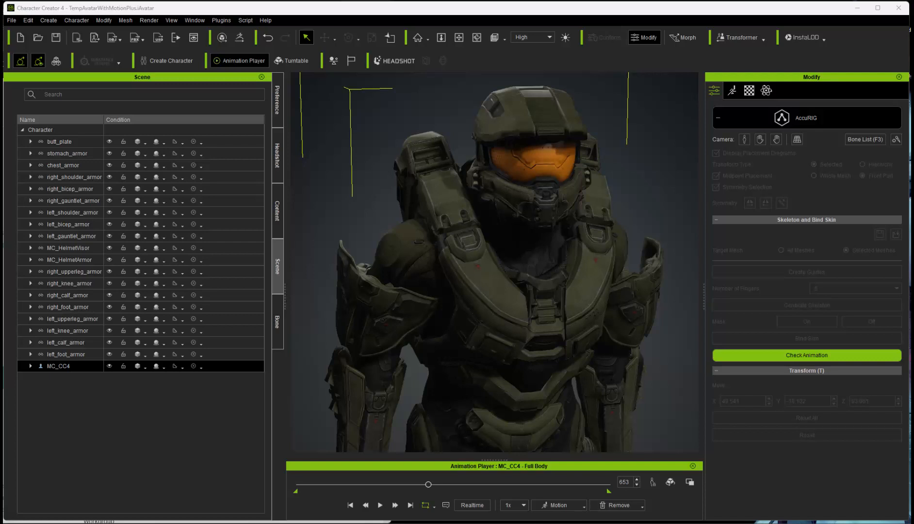
Step: Switch to the web browser and bring up Reallusion's Character Creator 4 auto-rig page
{"action": "left_click", "coordinate": [88, 165]}
{"action": "key", "text": "alt+Tab"}
{"action": "mouse_move", "coordinate": [43, 64]}
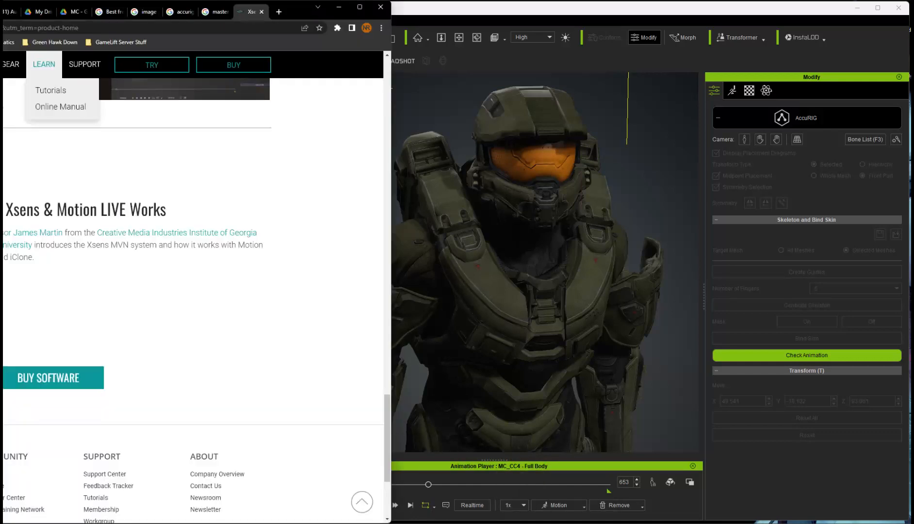
{"action": "double_click", "coordinate": [290, 10]}
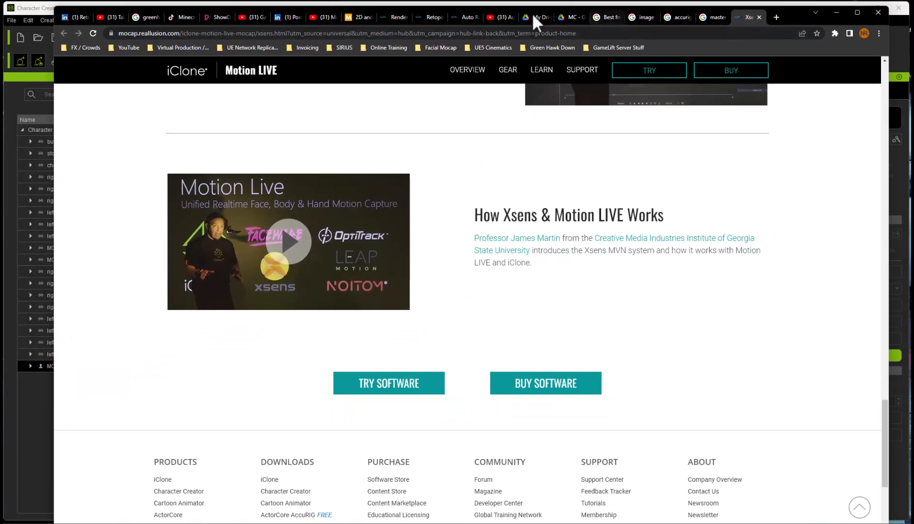
{"action": "left_click", "coordinate": [460, 20]}
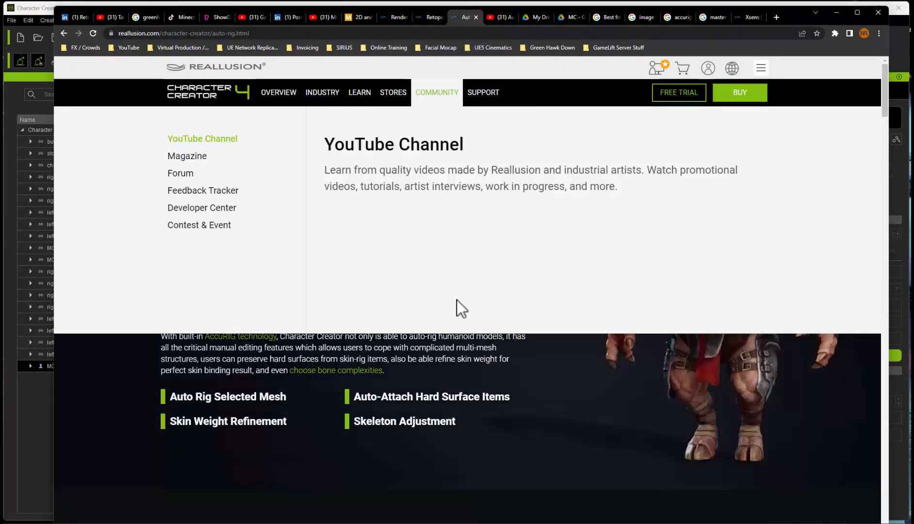
Step: Read through the AccuRIG feature page down to its footer and back up, and return to Character Creator
{"action": "scroll", "coordinate": [598, 427], "scroll_direction": "down", "scroll_amount": 1}
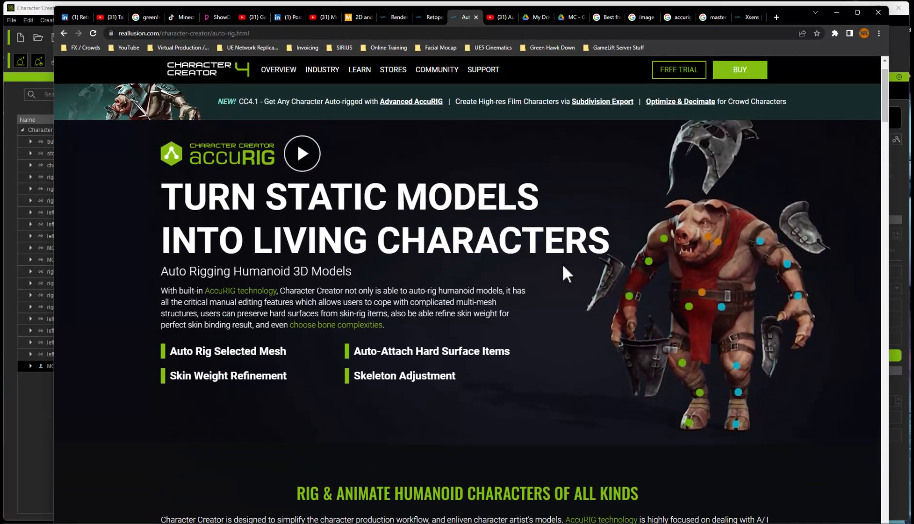
{"action": "scroll", "coordinate": [673, 311], "scroll_direction": "up", "scroll_amount": 1}
{"action": "scroll", "coordinate": [673, 303], "scroll_direction": "down", "scroll_amount": 1}
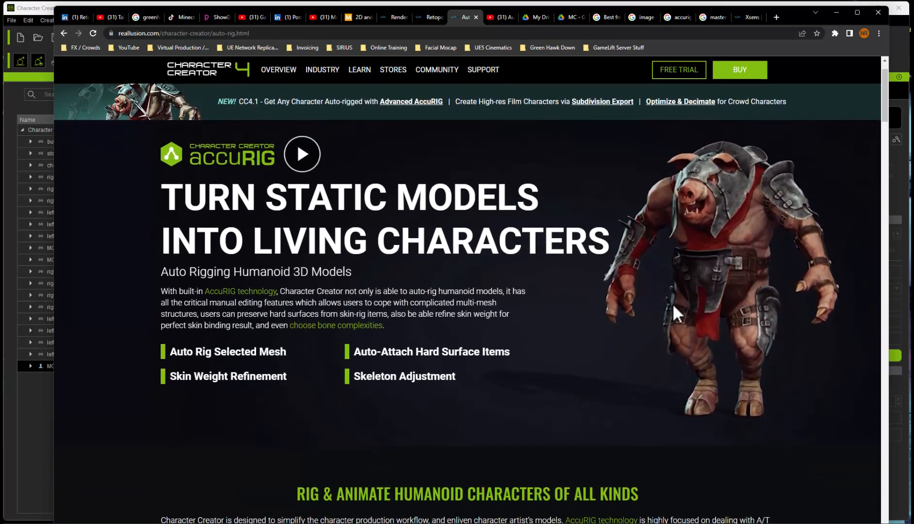
{"action": "scroll", "coordinate": [574, 212], "scroll_direction": "up", "scroll_amount": 1}
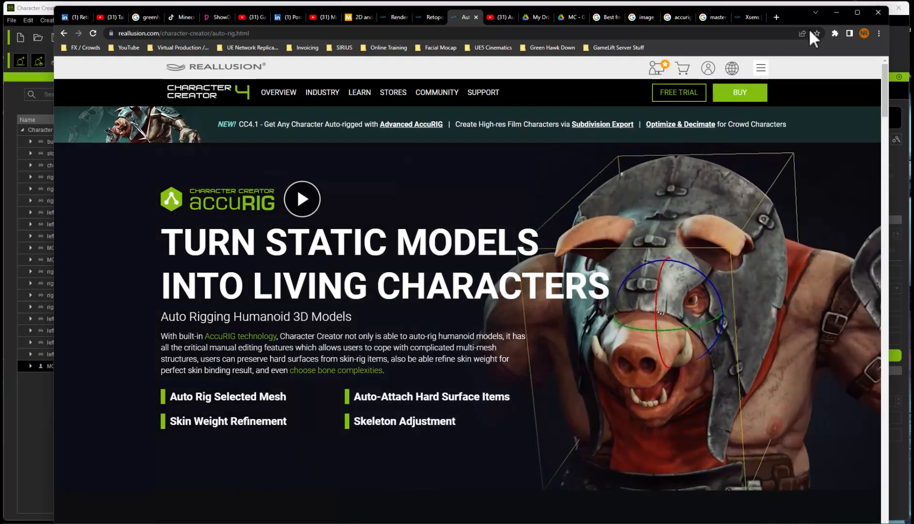
{"action": "left_click_drag", "start_coordinate": [798, 15], "coordinate": [796, 10]}
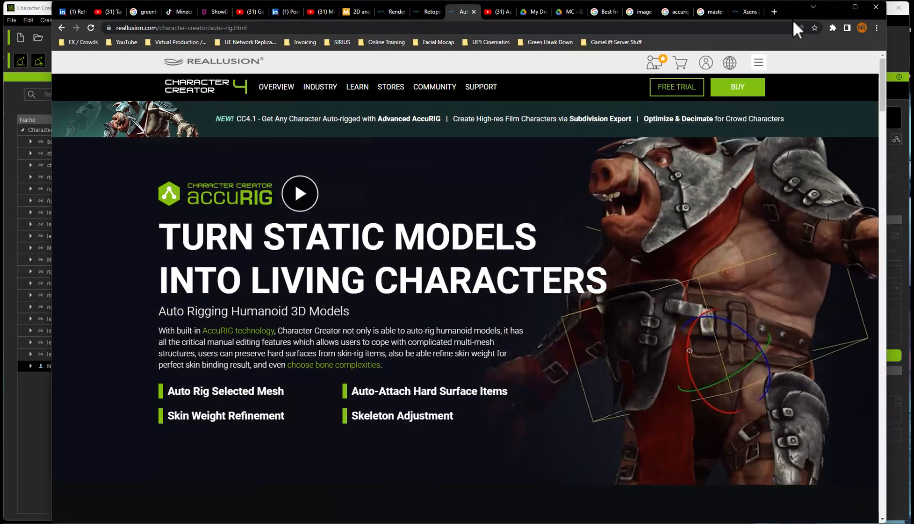
{"action": "scroll", "coordinate": [767, 240], "scroll_direction": "down", "scroll_amount": 12}
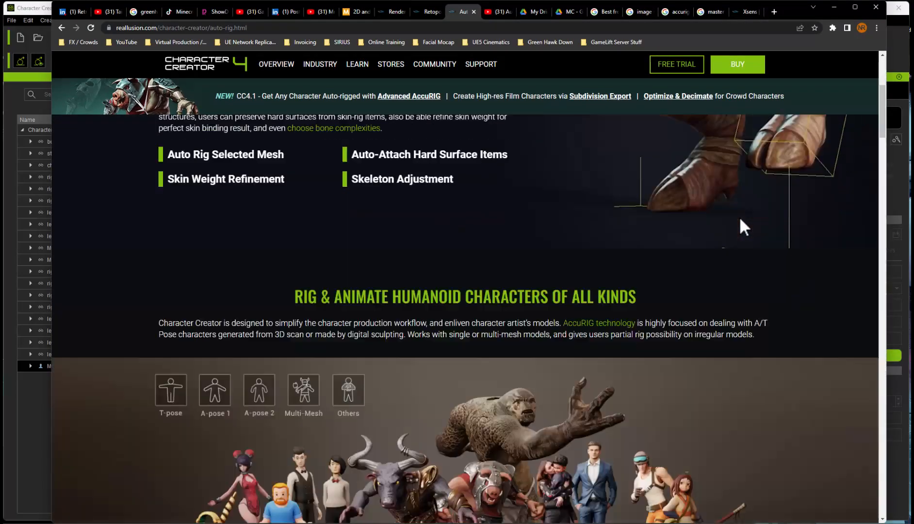
{"action": "scroll", "coordinate": [723, 215], "scroll_direction": "down", "scroll_amount": 15}
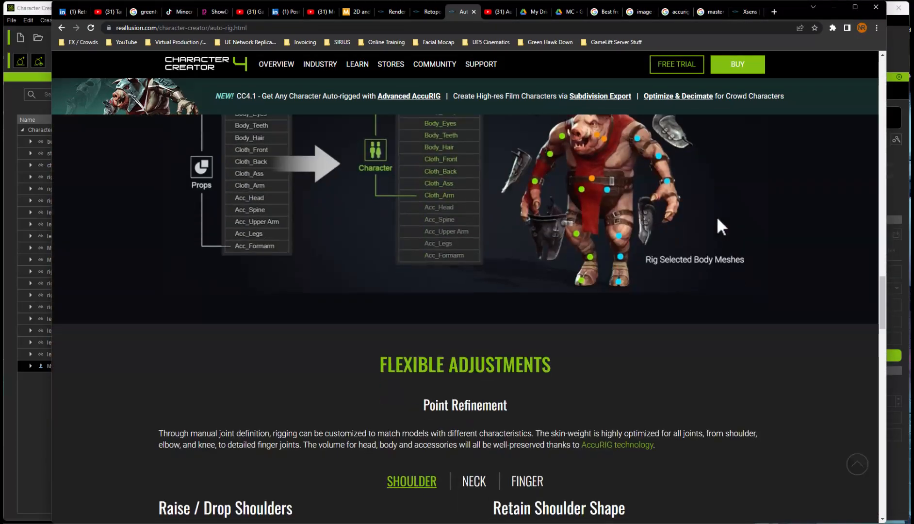
{"action": "scroll", "coordinate": [716, 217], "scroll_direction": "down", "scroll_amount": 15}
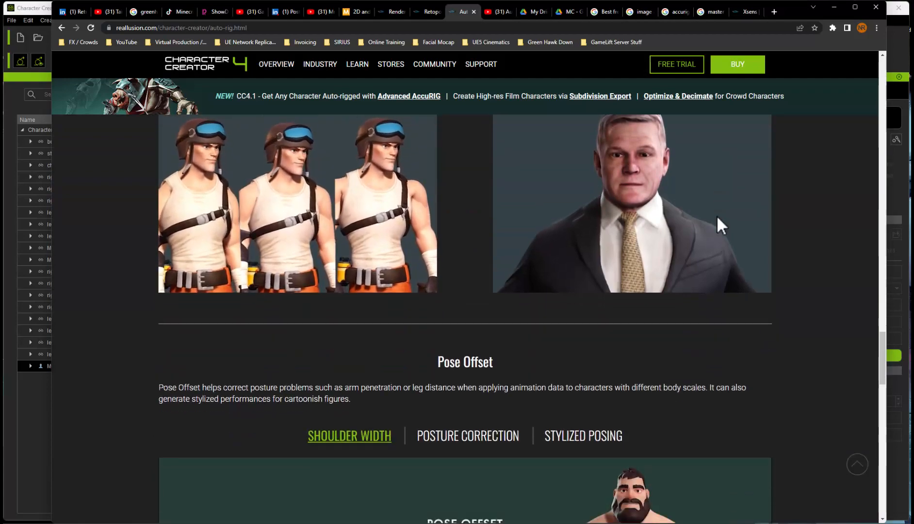
{"action": "scroll", "coordinate": [716, 215], "scroll_direction": "down", "scroll_amount": 14}
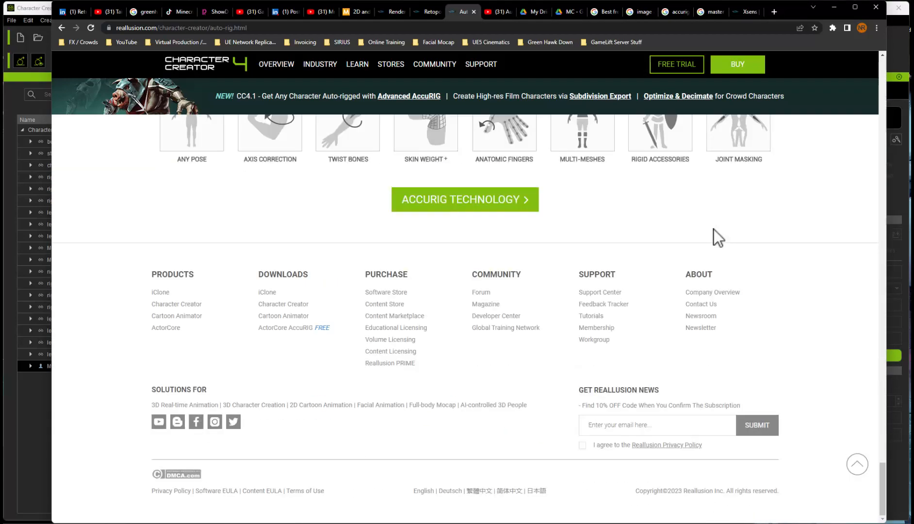
{"action": "scroll", "coordinate": [872, 387], "scroll_direction": "up", "scroll_amount": 4}
{"action": "left_click_drag", "start_coordinate": [879, 459], "coordinate": [865, 65]}
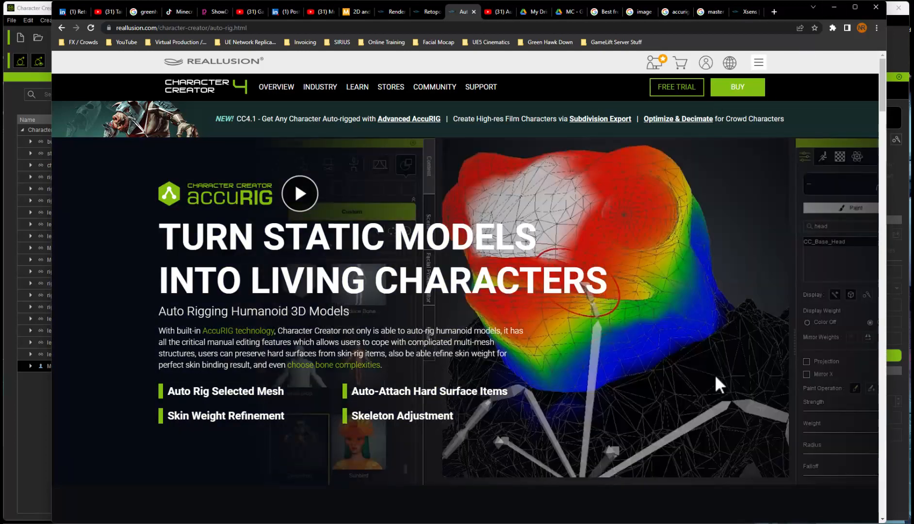
{"action": "left_click", "coordinate": [834, 7]}
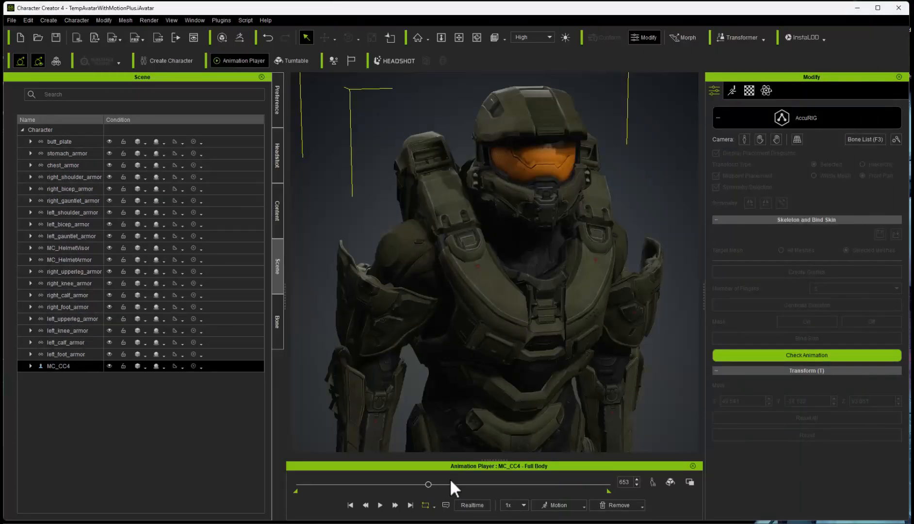
Step: Move the character's animation to frame 676 and examine the armor's deformation from the front and side
{"action": "mouse_move", "coordinate": [432, 480]}
{"action": "left_mouse_down"}
{"action": "mouse_move", "coordinate": [415, 486]}
{"action": "mouse_move", "coordinate": [433, 488]}
{"action": "left_mouse_up"}
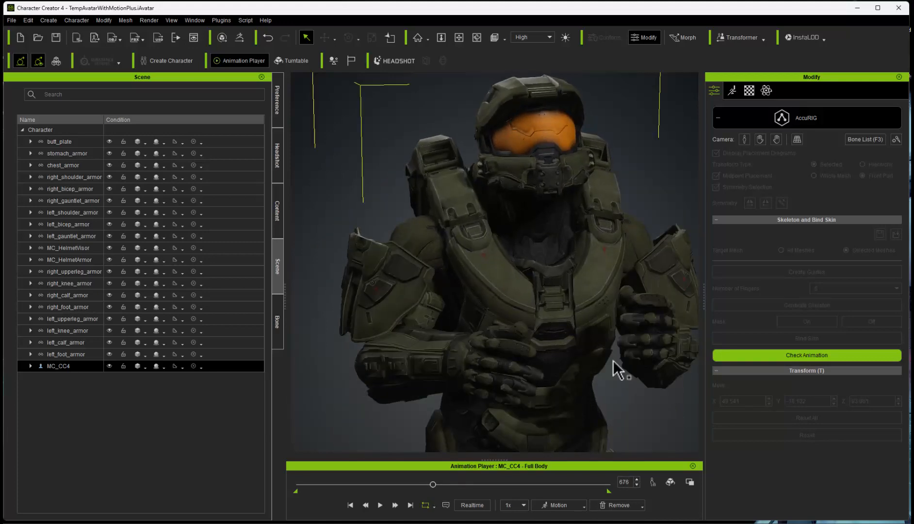
{"action": "scroll", "coordinate": [612, 367], "scroll_direction": "down", "scroll_amount": 5}
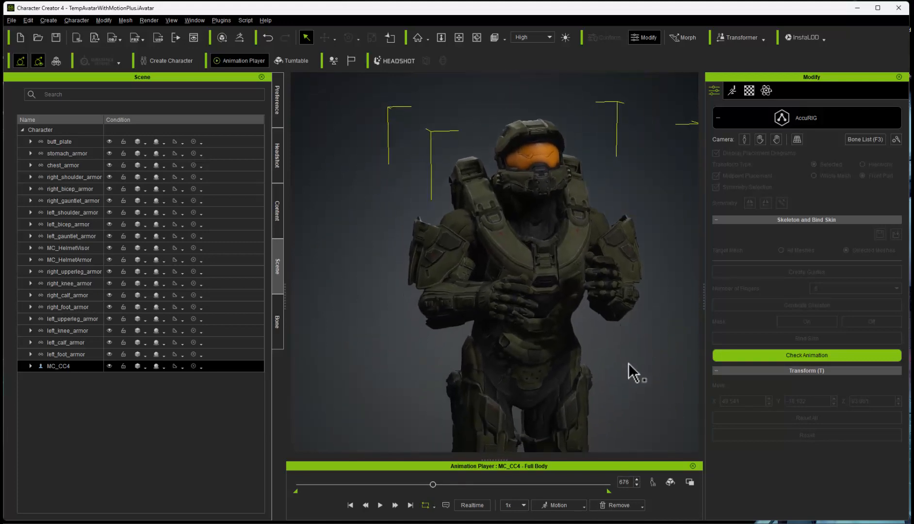
{"action": "right_click_drag", "start_coordinate": [629, 363], "coordinate": [359, 383]}
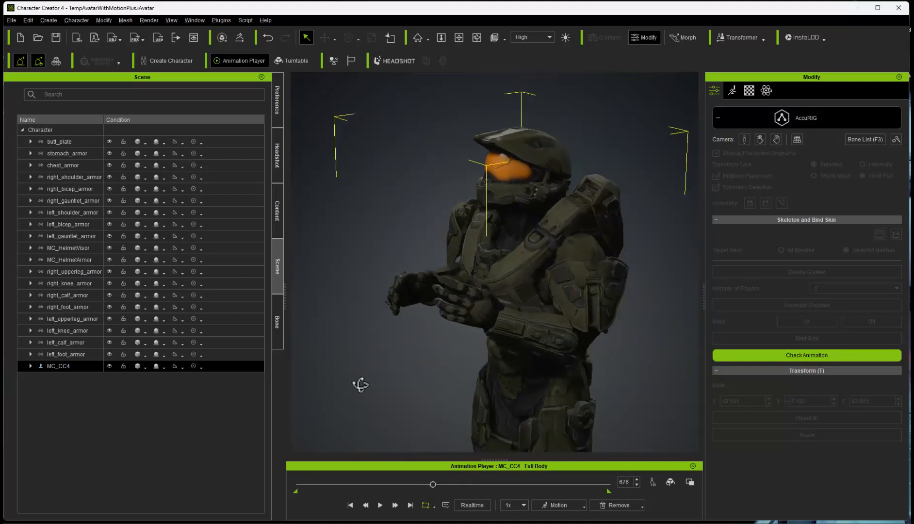
{"action": "middle_click_drag", "start_coordinate": [359, 384], "coordinate": [486, 342]}
{"action": "right_click_drag", "start_coordinate": [485, 343], "coordinate": [420, 368]}
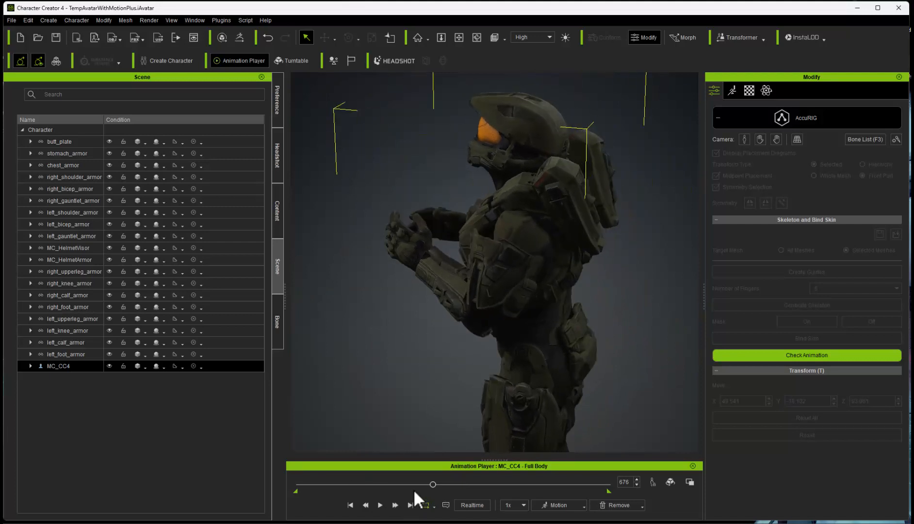
Step: Scrub the animation back to frame 549 and examine the armored character's pose close up
{"action": "mouse_move", "coordinate": [431, 484]}
{"action": "left_mouse_down"}
{"action": "mouse_move", "coordinate": [440, 484]}
{"action": "mouse_move", "coordinate": [431, 485]}
{"action": "left_mouse_up"}
{"action": "scroll", "coordinate": [504, 300], "scroll_direction": "up", "scroll_amount": 3}
{"action": "middle_click_drag", "start_coordinate": [504, 300], "coordinate": [481, 310]}
{"action": "left_click_drag", "start_coordinate": [433, 488], "coordinate": [407, 485]}
{"action": "middle_click_drag", "start_coordinate": [568, 275], "coordinate": [597, 318]}
{"action": "scroll", "coordinate": [593, 294], "scroll_direction": "up", "scroll_amount": 2}
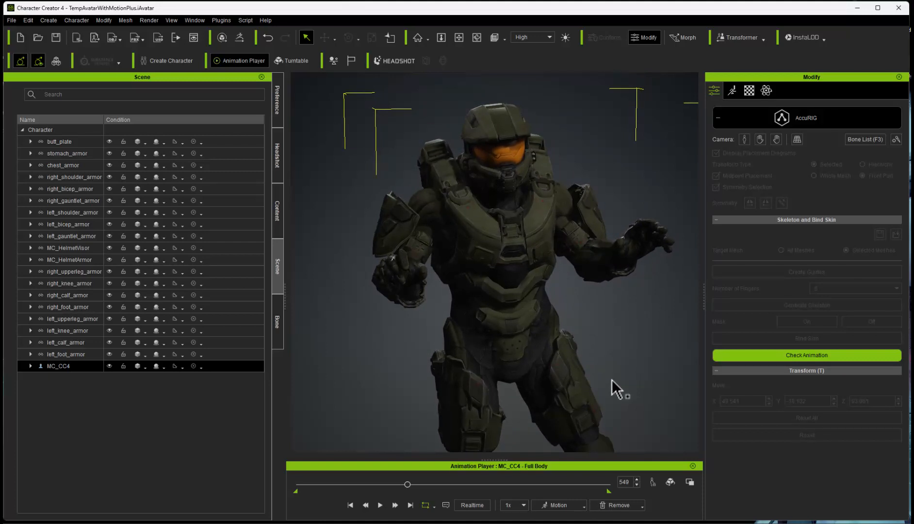
Step: Start a new project, saving the current one in the MasterChief folder under a file name beginning with MC_
{"action": "left_click", "coordinate": [10, 20]}
{"action": "key", "text": "Escape"}
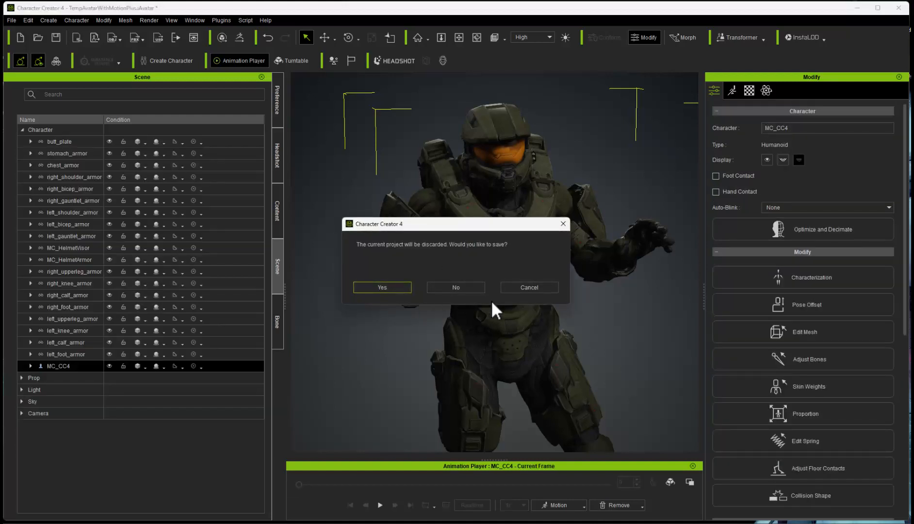
{"action": "left_click", "coordinate": [382, 291]}
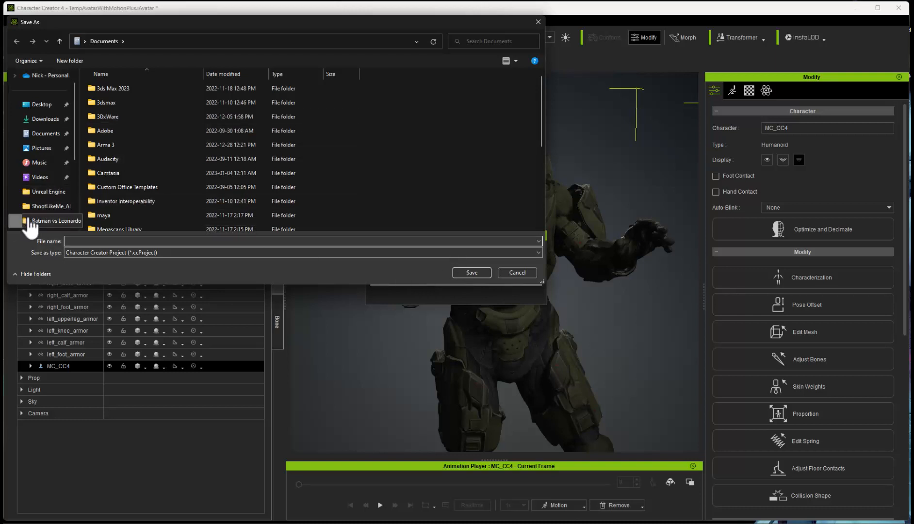
{"action": "left_click", "coordinate": [46, 220]}
{"action": "double_click", "coordinate": [114, 131]}
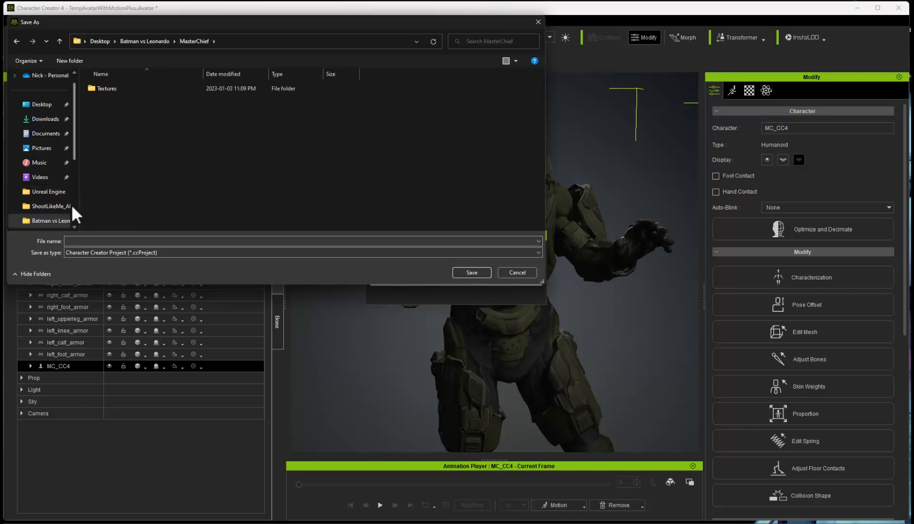
{"action": "left_click", "coordinate": [135, 241]}
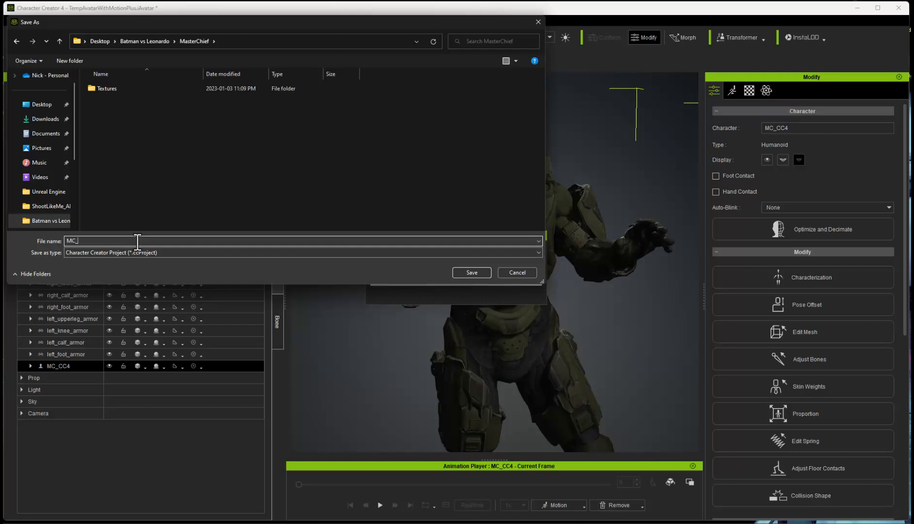
{"action": "key", "text": "Return"}
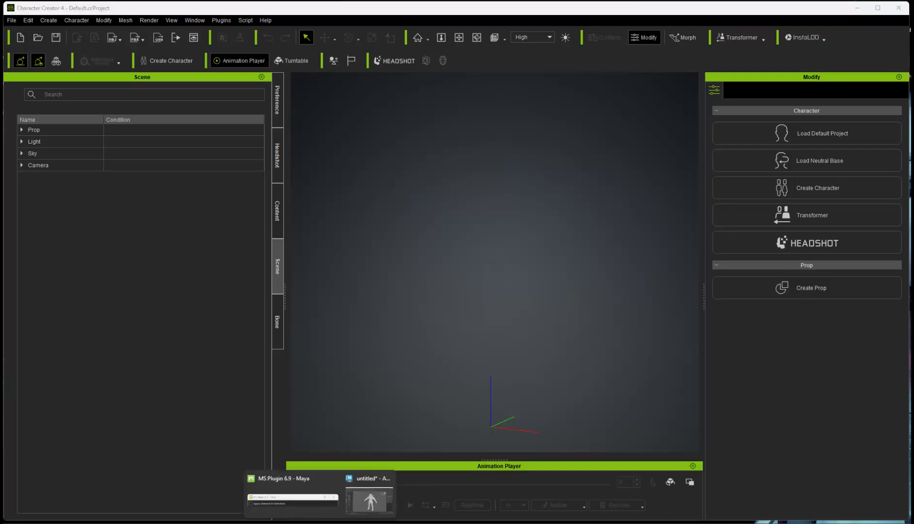
Step: Switch to Maya and frame the chest_armor mesh for a close look at the model
{"action": "left_click", "coordinate": [372, 499]}
{"action": "left_click_drag", "start_coordinate": [631, 262], "coordinate": [573, 269], "text": "alt"}
{"action": "left_click", "coordinate": [481, 224]}
{"action": "key", "text": "f"}
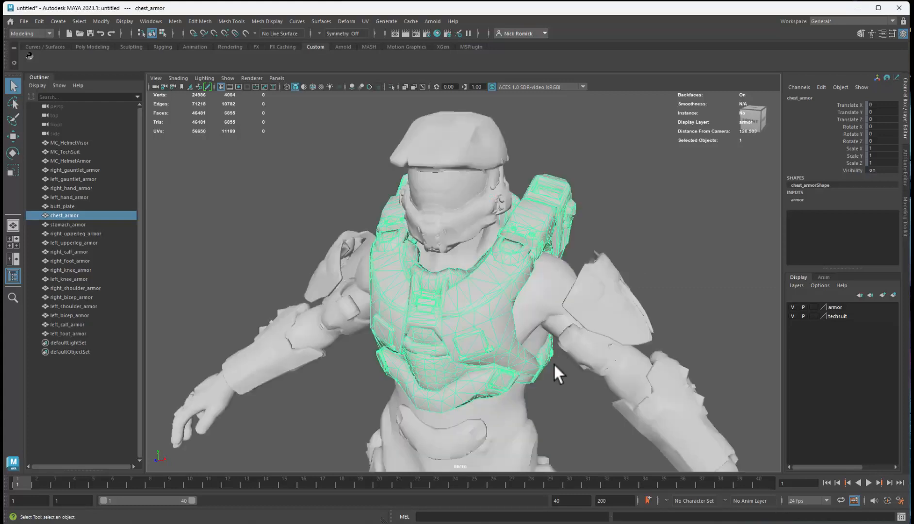
Step: Check that the torso, upper leg and calf armor pieces are separate meshes by selecting them one by one
{"action": "mouse_move", "coordinate": [555, 371]}
{"action": "left_mouse_down", "text": "alt"}
{"action": "mouse_move", "coordinate": [590, 371]}
{"action": "mouse_move", "coordinate": [508, 388]}
{"action": "mouse_move", "coordinate": [546, 379]}
{"action": "left_mouse_up", "text": "alt"}
{"action": "scroll", "coordinate": [558, 340], "scroll_direction": "down", "scroll_amount": 5}
{"action": "left_click_drag", "start_coordinate": [570, 297], "coordinate": [579, 322], "text": "alt"}
{"action": "scroll", "coordinate": [538, 317], "scroll_direction": "up", "scroll_amount": 5}
{"action": "left_click", "coordinate": [499, 269]}
{"action": "left_click", "coordinate": [514, 334]}
{"action": "left_click", "coordinate": [439, 374]}
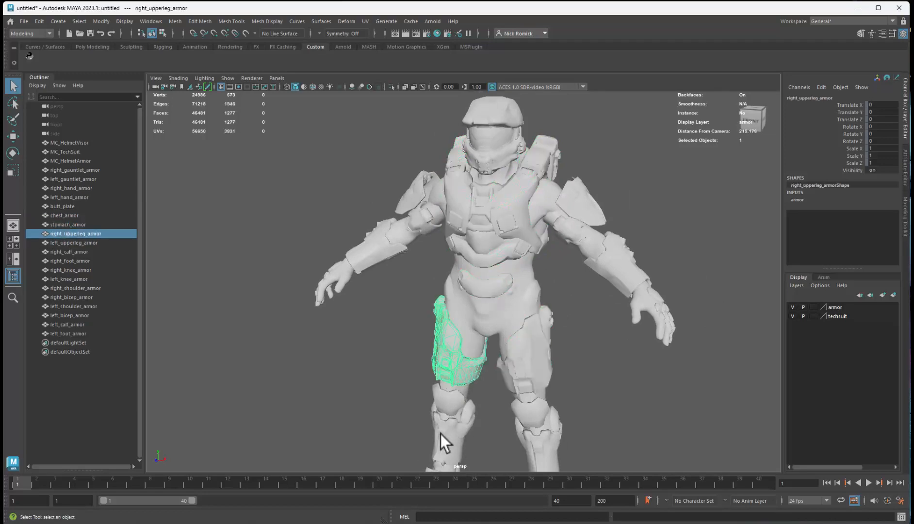
{"action": "left_click", "coordinate": [441, 433]}
{"action": "left_click", "coordinate": [553, 450]}
Step: Select the MC_TechSuit mesh and examine how it sits beneath the armor from several angles
{"action": "left_click_drag", "start_coordinate": [603, 330], "coordinate": [575, 318], "text": "alt"}
{"action": "left_click", "coordinate": [520, 289]}
{"action": "middle_click_drag", "start_coordinate": [575, 318], "coordinate": [590, 304], "text": "alt"}
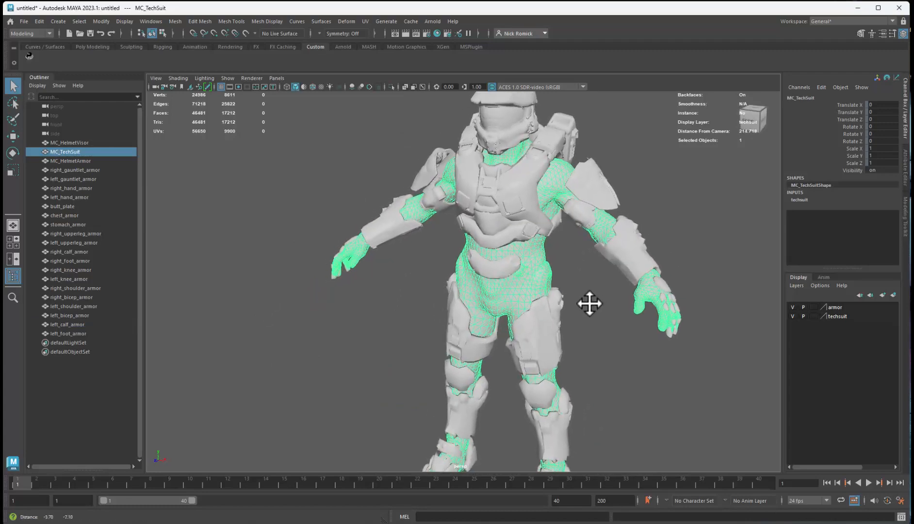
{"action": "scroll", "coordinate": [589, 305], "scroll_direction": "down", "scroll_amount": 4}
{"action": "left_click_drag", "start_coordinate": [590, 308], "coordinate": [568, 291], "text": "alt"}
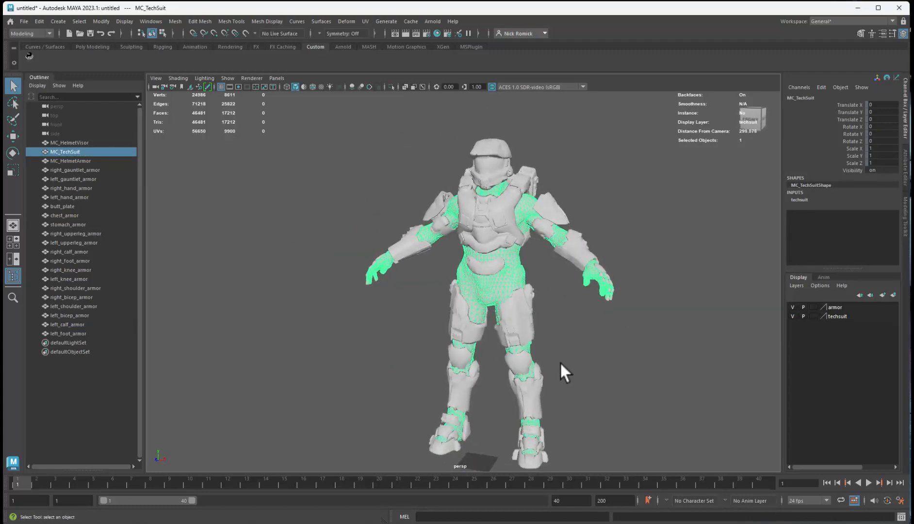
{"action": "left_click_drag", "start_coordinate": [560, 363], "coordinate": [587, 351], "text": "alt"}
{"action": "left_click_drag", "start_coordinate": [555, 279], "coordinate": [502, 249], "text": "alt"}
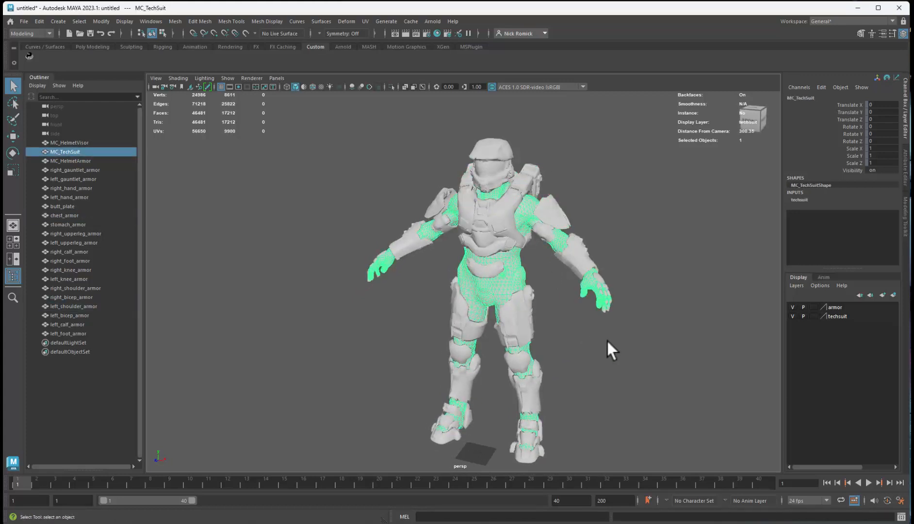
{"action": "scroll", "coordinate": [607, 345], "scroll_direction": "up", "scroll_amount": 3}
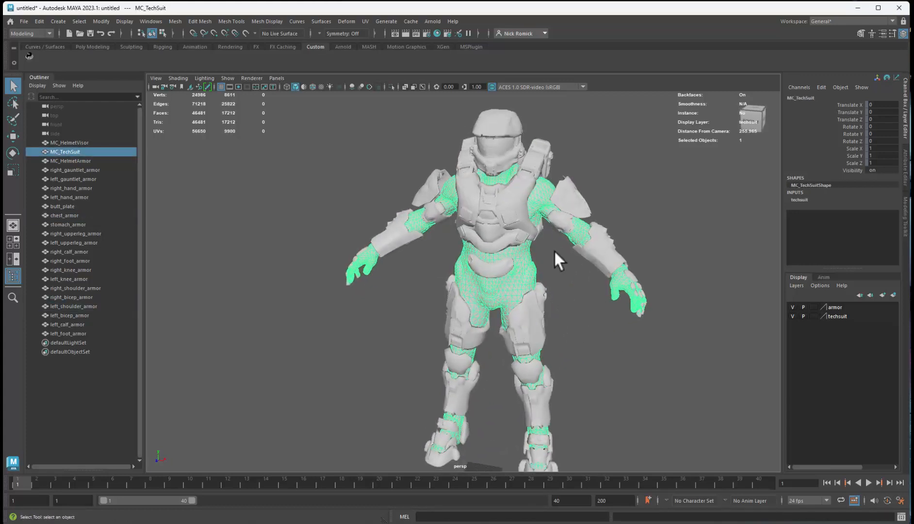
{"action": "left_click_drag", "start_coordinate": [613, 235], "coordinate": [570, 290], "text": "alt"}
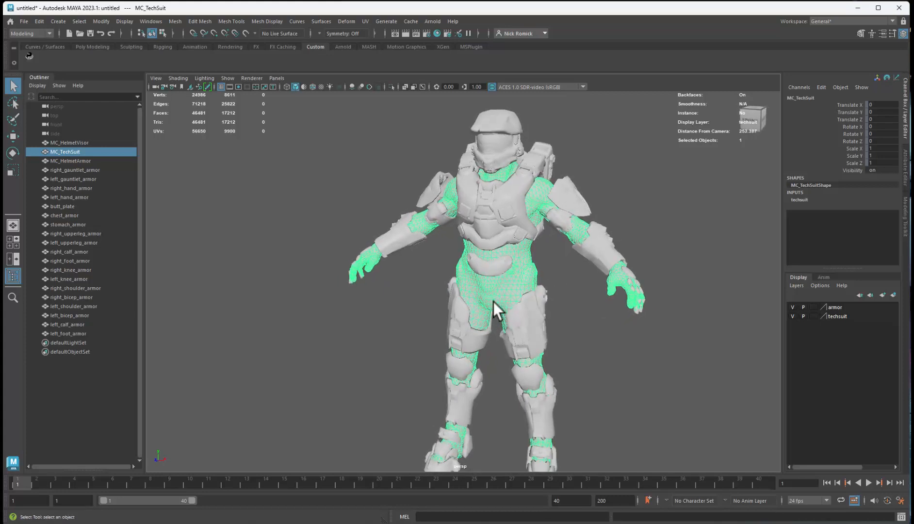
{"action": "left_click_drag", "start_coordinate": [494, 310], "coordinate": [581, 321], "text": "alt"}
{"action": "left_click_drag", "start_coordinate": [562, 295], "coordinate": [589, 332], "text": "alt"}
{"action": "middle_click_drag", "start_coordinate": [589, 332], "coordinate": [602, 339], "text": "alt"}
{"action": "mouse_move", "coordinate": [602, 338]}
{"action": "left_mouse_down", "text": "alt"}
{"action": "mouse_move", "coordinate": [598, 323]}
{"action": "mouse_move", "coordinate": [606, 329]}
{"action": "left_mouse_up", "text": "alt"}
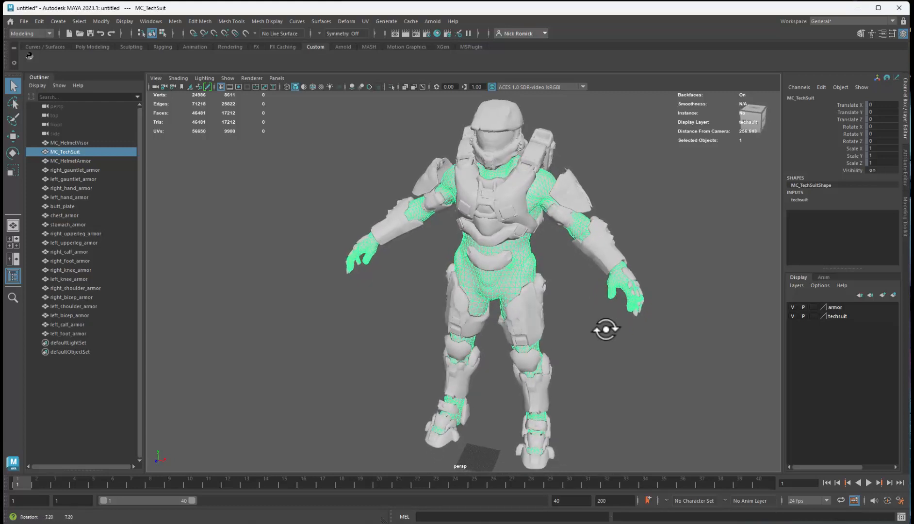
Step: Examine the chest, left shoulder, left forearm and left upper leg armor by selecting each mesh in turn
{"action": "left_click", "coordinate": [485, 213]}
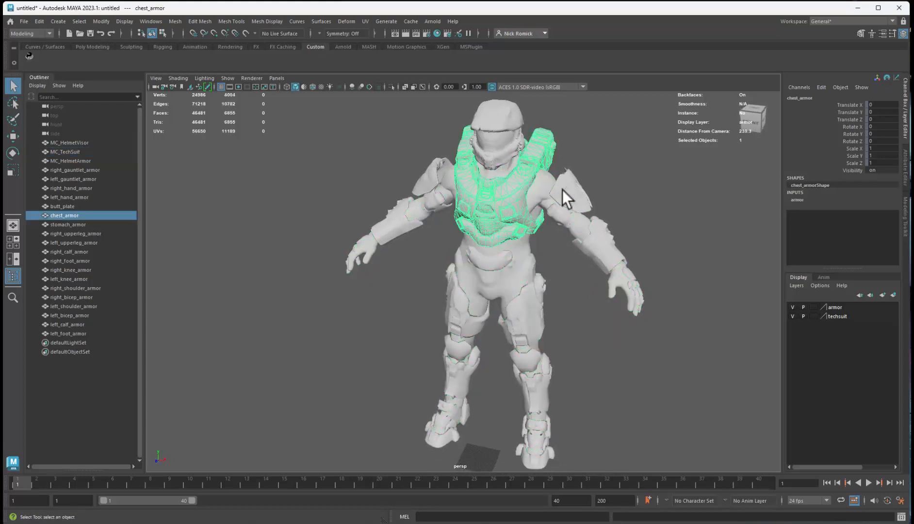
{"action": "left_click", "coordinate": [572, 196]}
{"action": "left_click", "coordinate": [600, 250]}
{"action": "left_click", "coordinate": [535, 311]}
{"action": "left_click", "coordinate": [534, 311]}
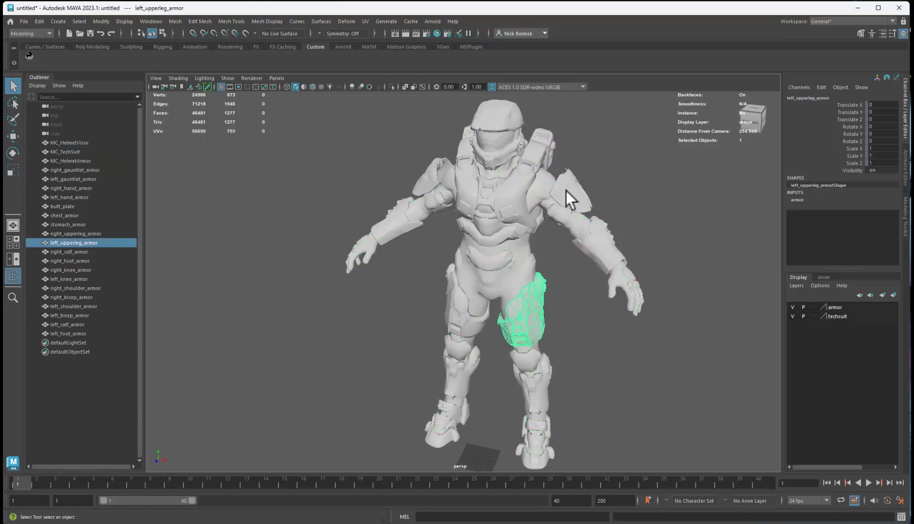
{"action": "left_click_drag", "start_coordinate": [565, 194], "coordinate": [598, 287], "text": "alt"}
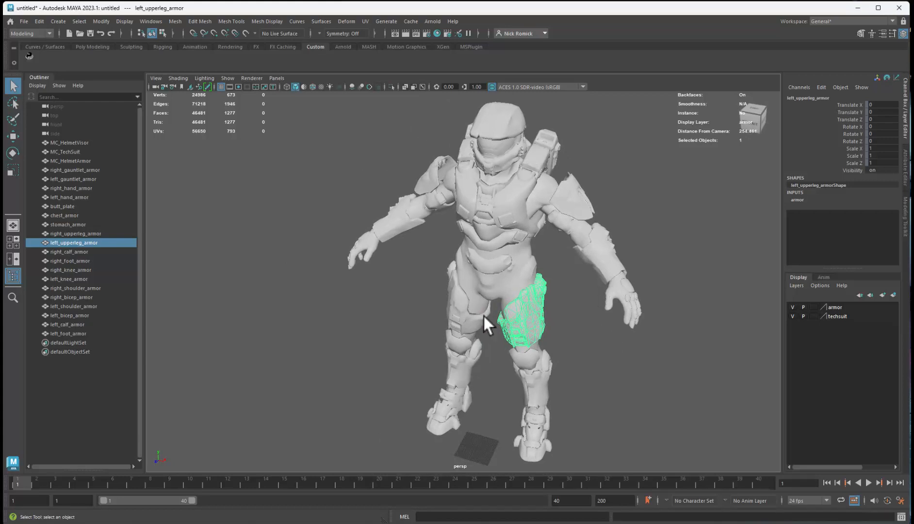
Step: Clear the selection and pick out the chest armor and the left shoulder armor again
{"action": "left_click", "coordinate": [559, 310]}
{"action": "left_click_drag", "start_coordinate": [559, 310], "coordinate": [606, 310], "text": "alt"}
{"action": "left_click", "coordinate": [512, 200]}
{"action": "left_click", "coordinate": [577, 210]}
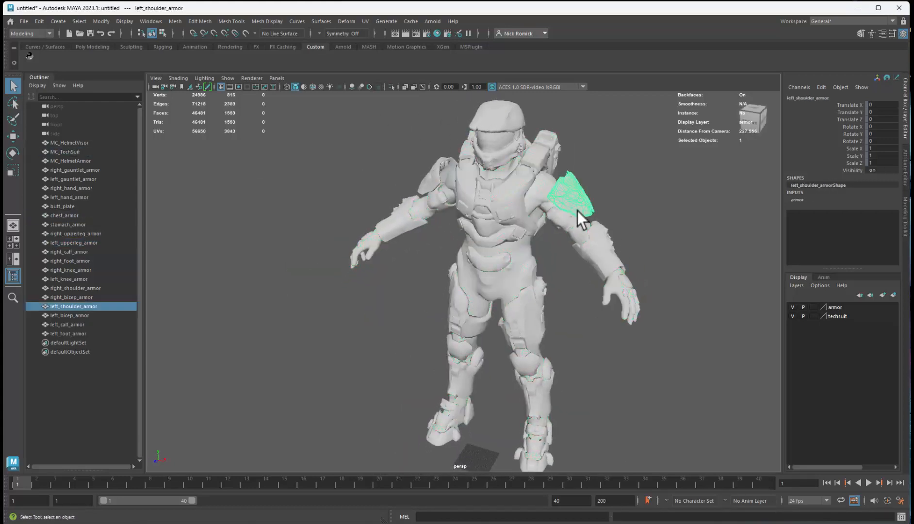
Step: Select several left-side armor meshes and the chest armor in turn to check that each is separate
{"action": "left_click", "coordinate": [594, 242]}
{"action": "left_click", "coordinate": [514, 279]}
{"action": "left_click", "coordinate": [522, 313]}
{"action": "left_click", "coordinate": [485, 219]}
{"action": "right_click_drag", "start_coordinate": [485, 309], "coordinate": [390, 198], "text": "alt"}
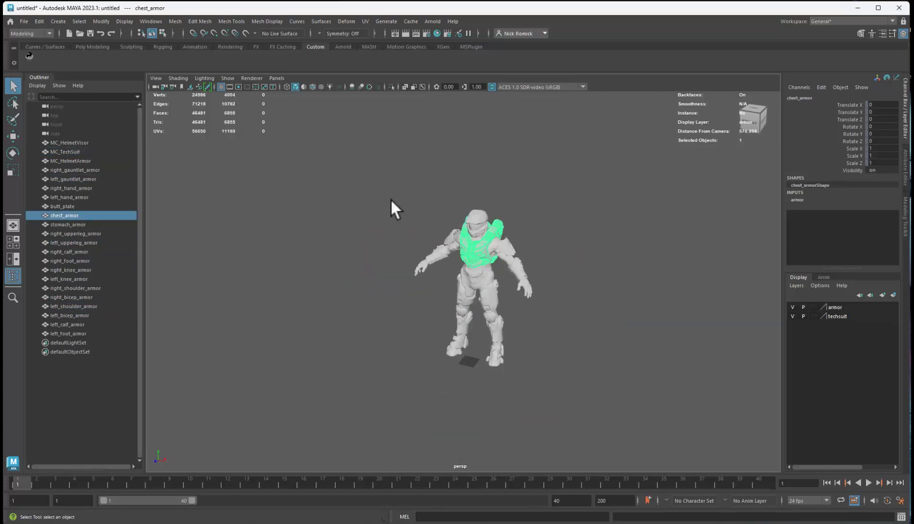
Step: Select all the character meshes, look at the scene export options, and clear the selection
{"action": "left_click_drag", "start_coordinate": [357, 170], "coordinate": [645, 412]}
{"action": "left_click", "coordinate": [24, 22]}
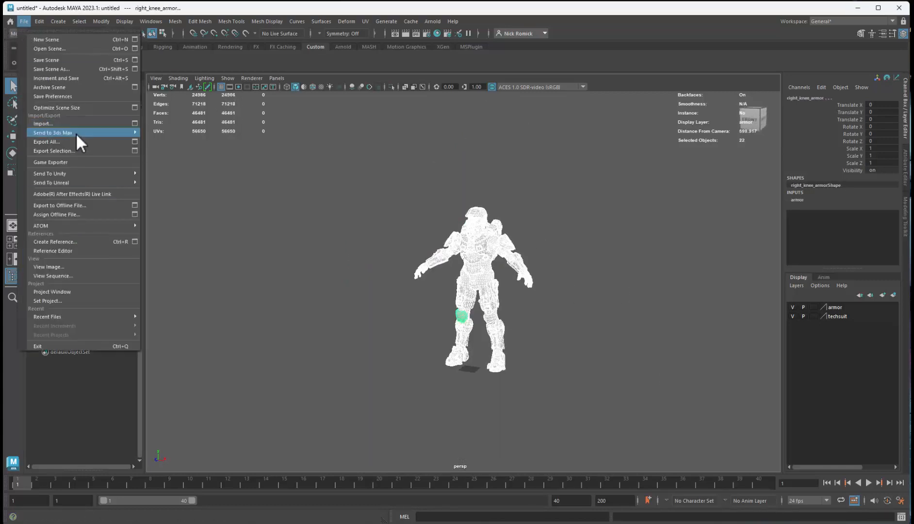
{"action": "left_click", "coordinate": [596, 325]}
{"action": "right_click_drag", "start_coordinate": [555, 315], "coordinate": [584, 308], "text": "alt"}
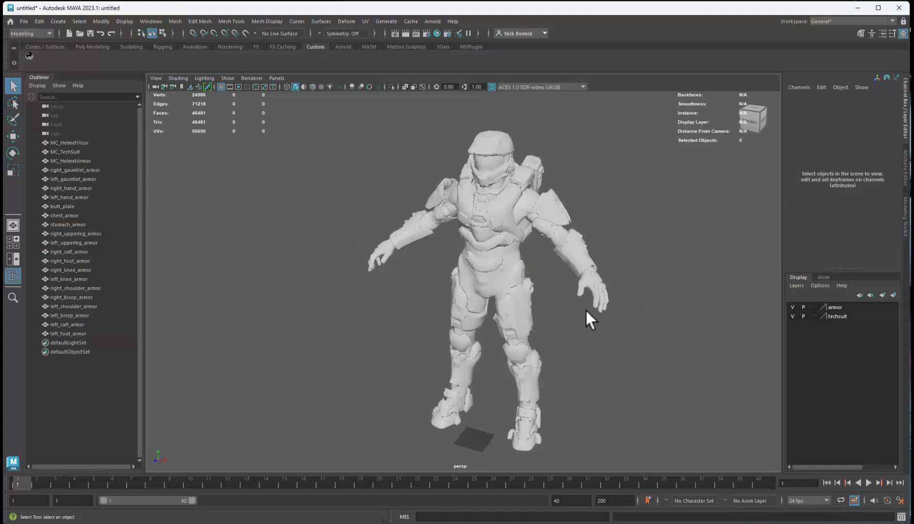
Step: Switch to Character Creator 4 and import the MC_CC4 model into the empty scene as a prop
{"action": "left_click", "coordinate": [887, 10]}
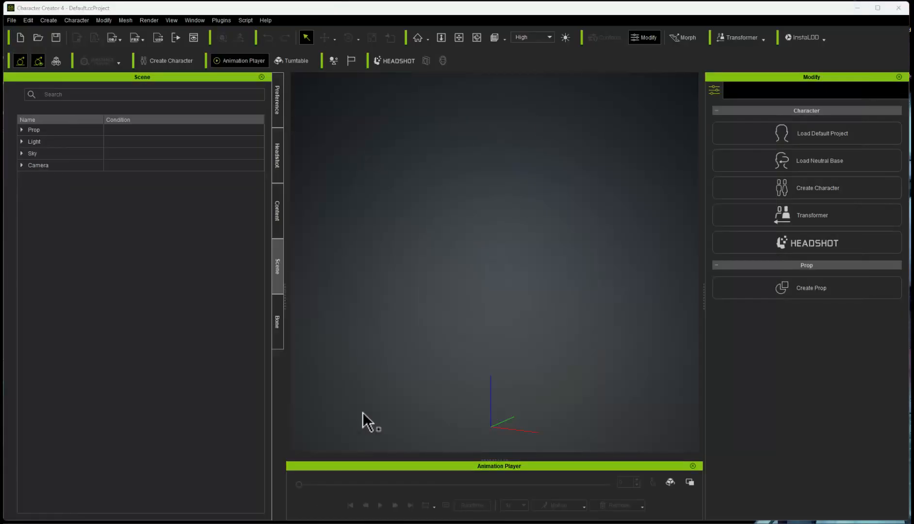
{"action": "key", "text": "super+e"}
{"action": "left_click_drag", "start_coordinate": [85, 109], "coordinate": [0, 109]}
{"action": "left_click_drag", "start_coordinate": [554, 297], "coordinate": [438, 224]}
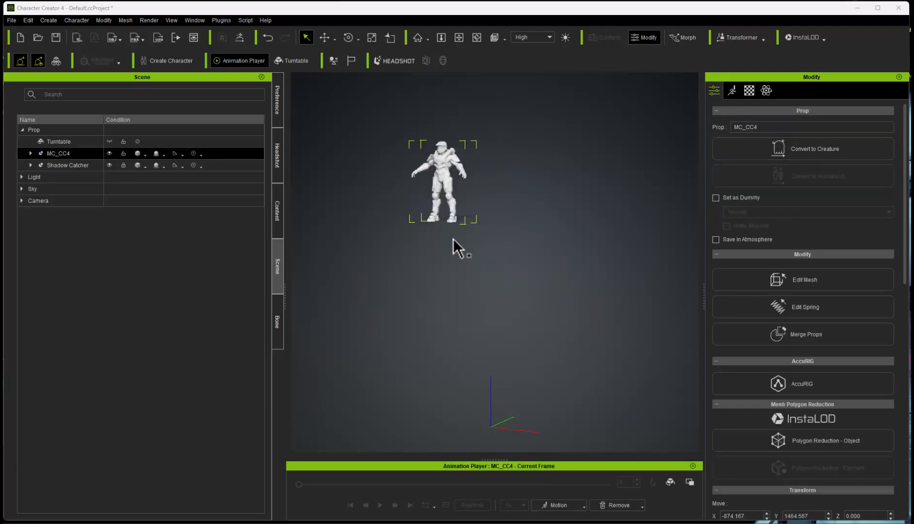
{"action": "middle_click_drag", "start_coordinate": [445, 269], "coordinate": [457, 237]}
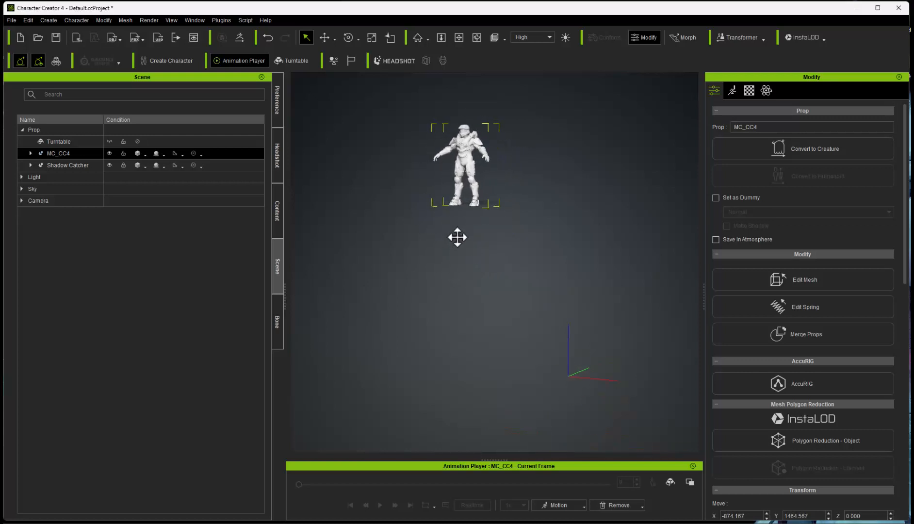
Step: Set the MC_CC4 prop's X, Y and Z position to 0
{"action": "scroll", "coordinate": [807, 372], "scroll_direction": "down", "scroll_amount": 5}
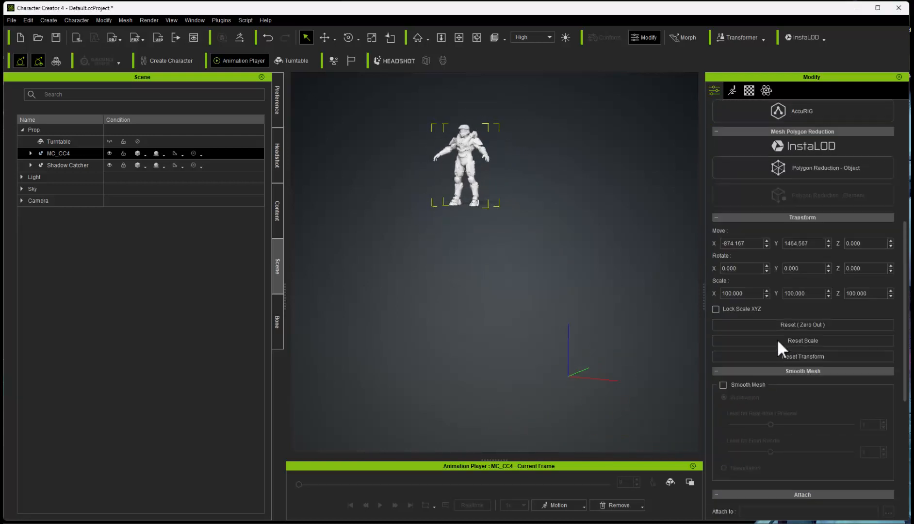
{"action": "double_click", "coordinate": [759, 240]}
{"action": "type", "text": "0"}
{"action": "key", "text": "Tab"}
{"action": "type", "text": "0"}
{"action": "key", "text": "Tab"}
{"action": "type", "text": "0"}
{"action": "key", "text": "Return"}
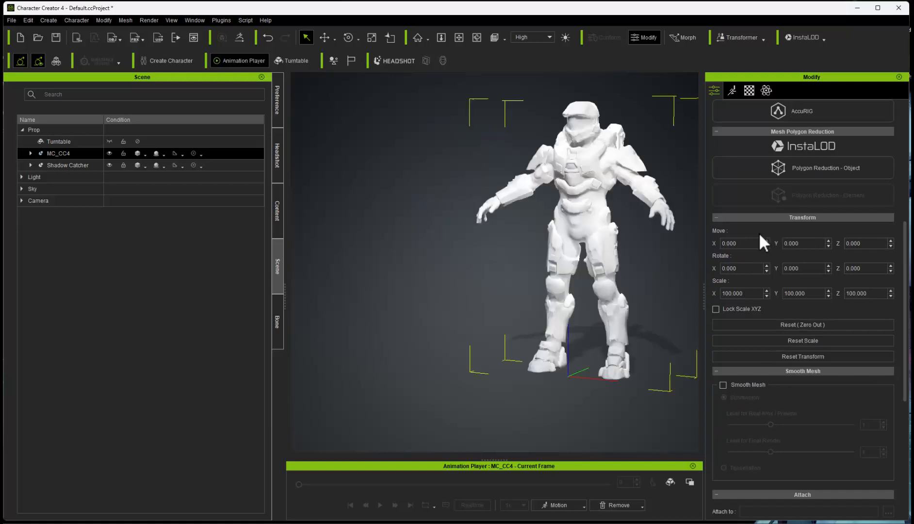
Step: Inspect the imported character, list the separate meshes under MC_CC4 and select stomach_armor
{"action": "middle_click_drag", "start_coordinate": [592, 254], "coordinate": [667, 278]}
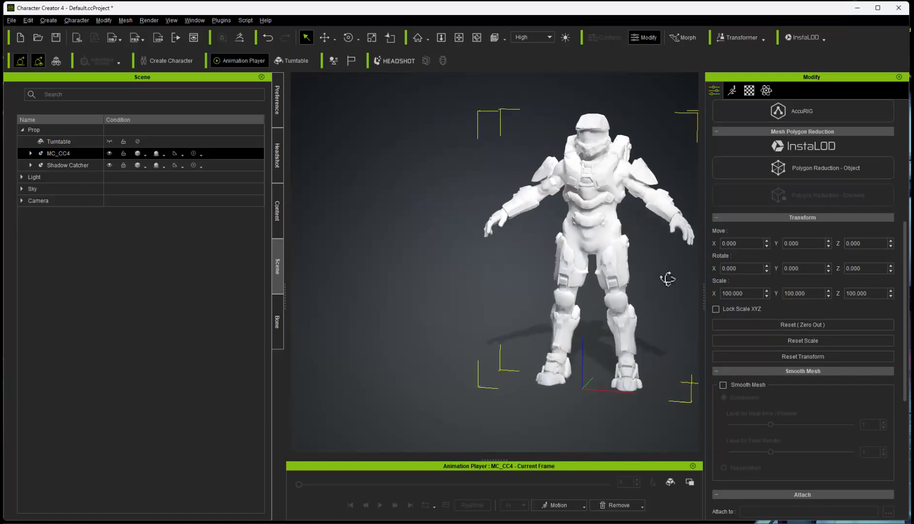
{"action": "right_click_drag", "start_coordinate": [668, 279], "coordinate": [684, 285]}
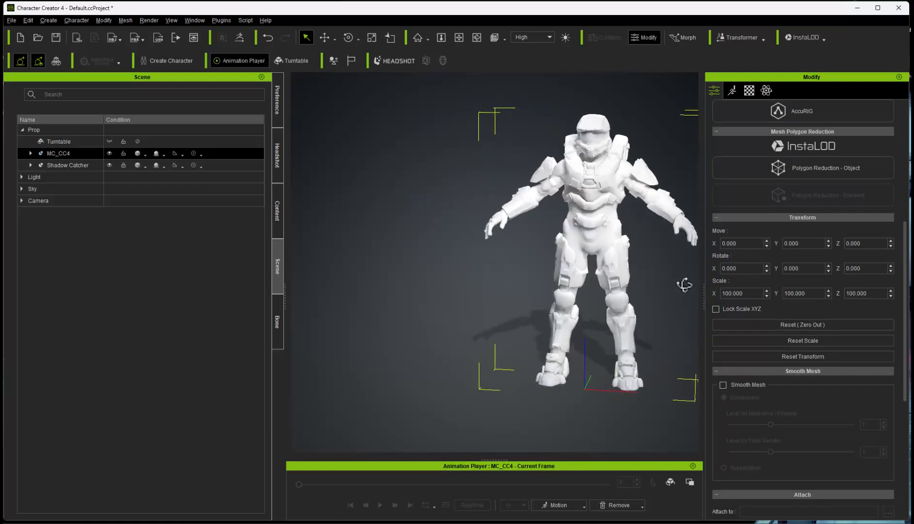
{"action": "right_click_drag", "start_coordinate": [650, 241], "coordinate": [644, 235]}
{"action": "middle_click_drag", "start_coordinate": [624, 194], "coordinate": [579, 200]}
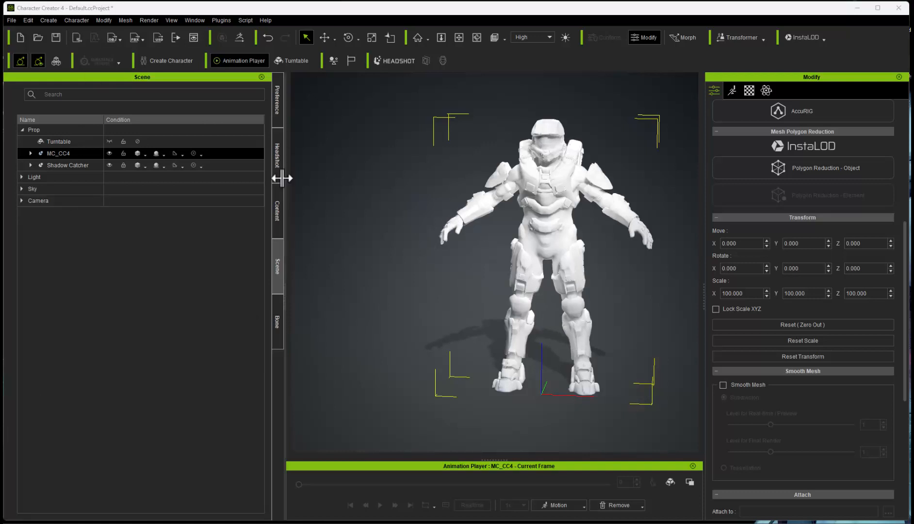
{"action": "mouse_move", "coordinate": [566, 263]}
{"action": "right_mouse_down"}
{"action": "mouse_move", "coordinate": [592, 271]}
{"action": "mouse_move", "coordinate": [551, 267]}
{"action": "right_mouse_up"}
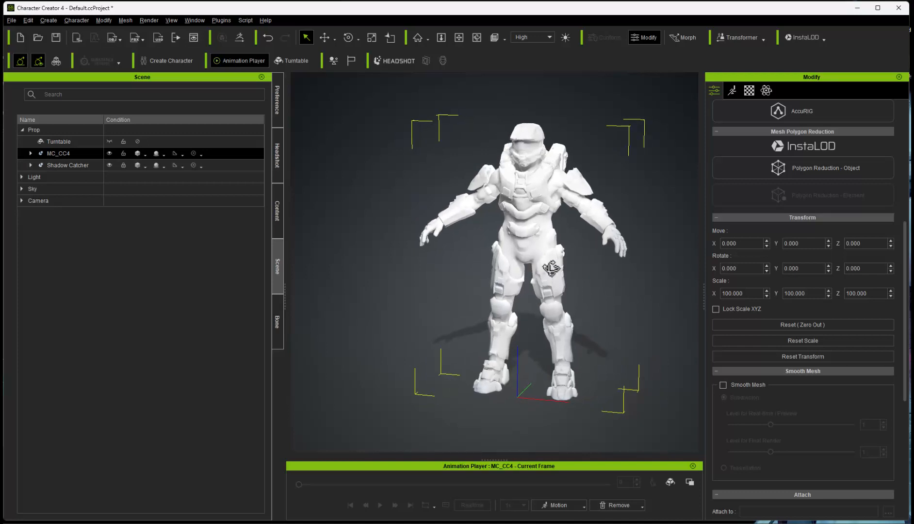
{"action": "left_click", "coordinate": [30, 153]}
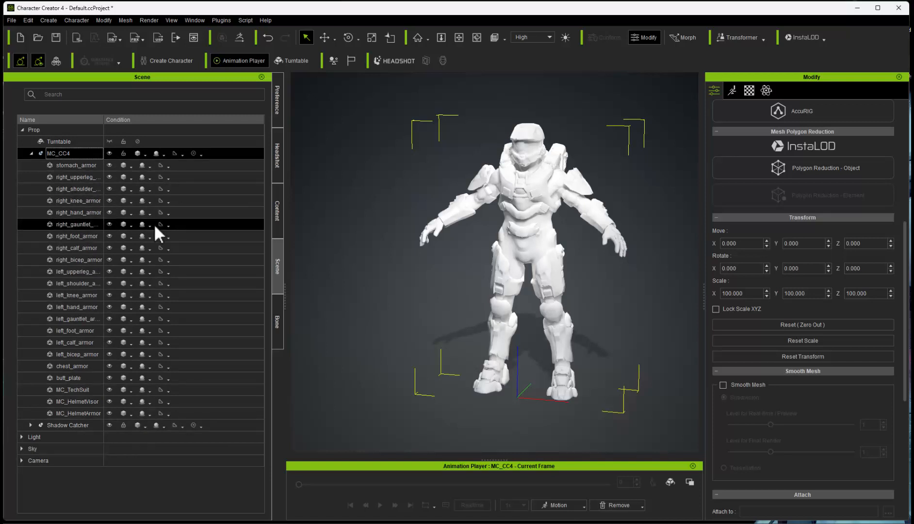
{"action": "left_click", "coordinate": [41, 166]}
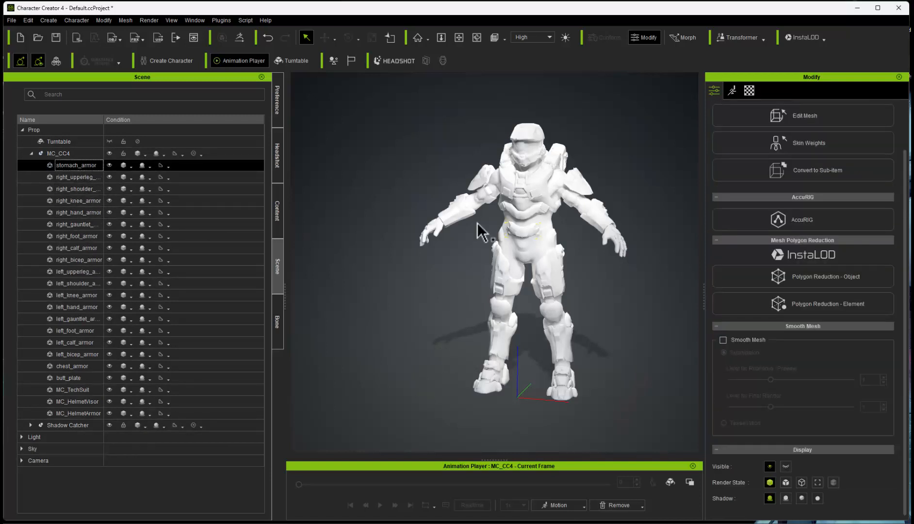
Step: Load the armor's base color texture into the stomach_armor material and delete its opacity texture
{"action": "left_click", "coordinate": [748, 91]}
{"action": "scroll", "coordinate": [761, 387], "scroll_direction": "down", "scroll_amount": 3}
{"action": "scroll", "coordinate": [762, 383], "scroll_direction": "up", "scroll_amount": 3}
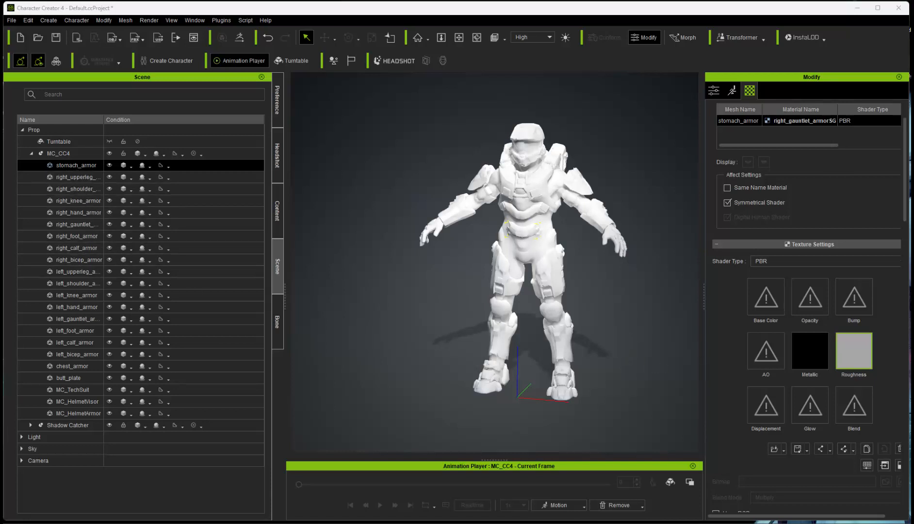
{"action": "left_click_drag", "start_coordinate": [314, 447], "coordinate": [750, 324]}
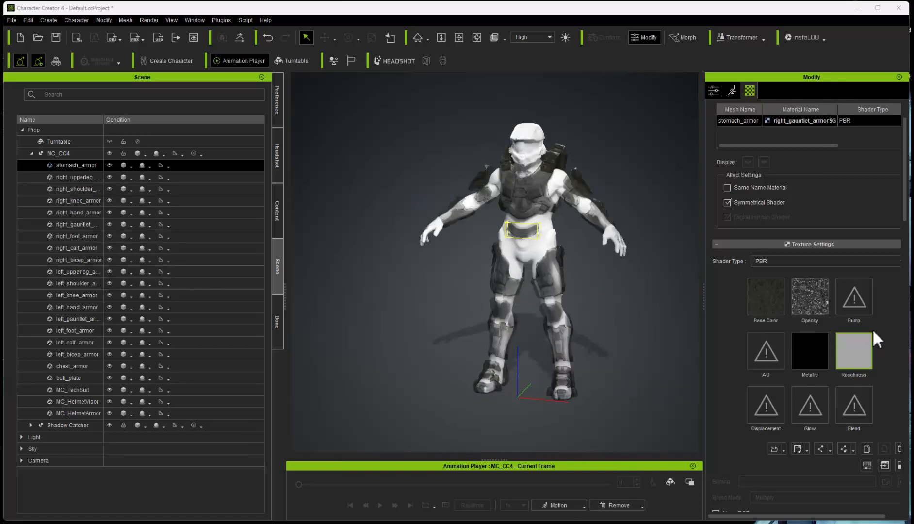
{"action": "right_click", "coordinate": [812, 293]}
{"action": "left_click", "coordinate": [854, 406]}
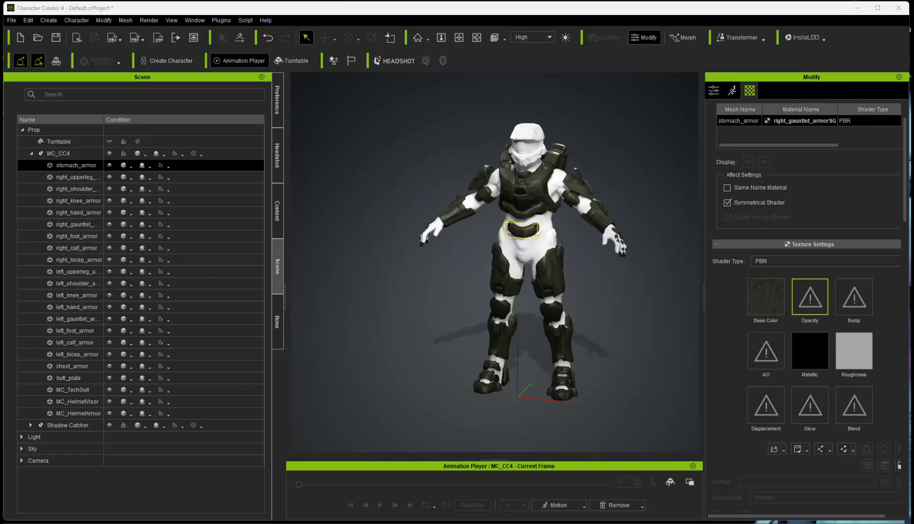
Step: Load the armor's normal map into the Bump channel as Normal and its roughness texture into Roughness
{"action": "left_click_drag", "start_coordinate": [0, 369], "coordinate": [852, 298]}
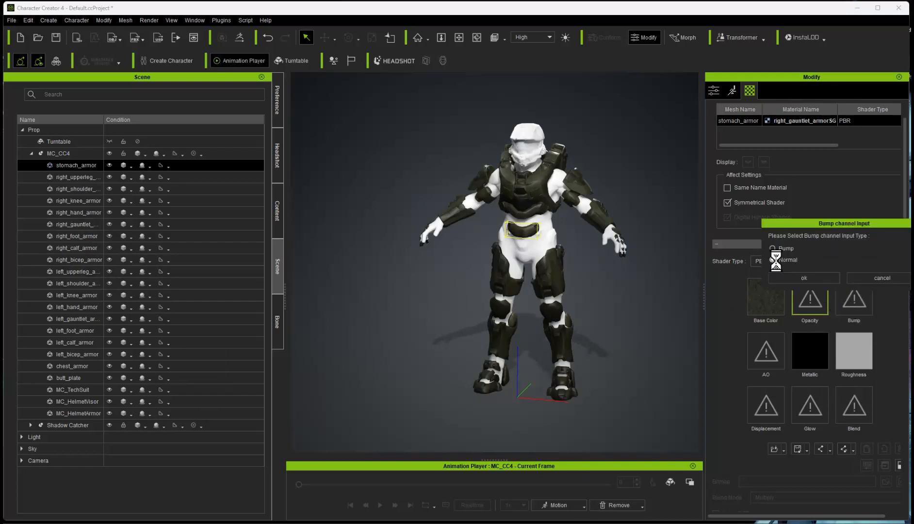
{"action": "left_click", "coordinate": [804, 277]}
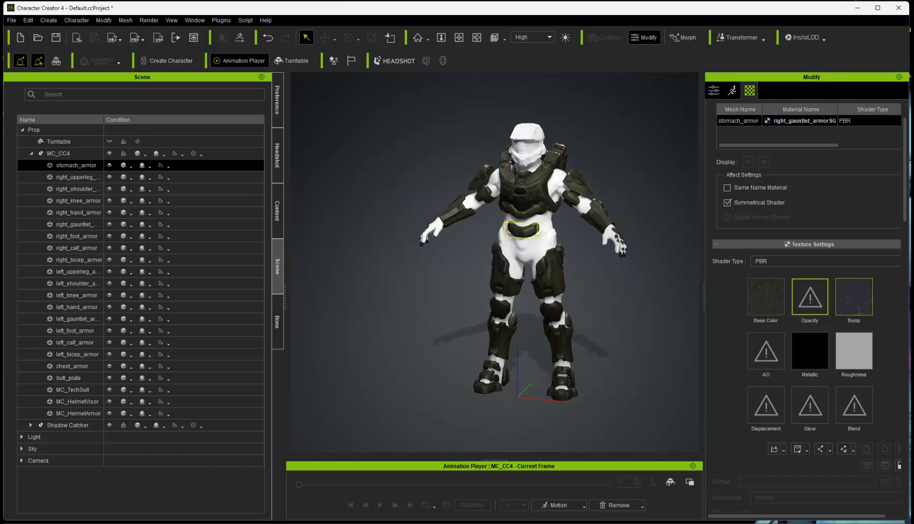
{"action": "left_click_drag", "start_coordinate": [315, 388], "coordinate": [853, 354]}
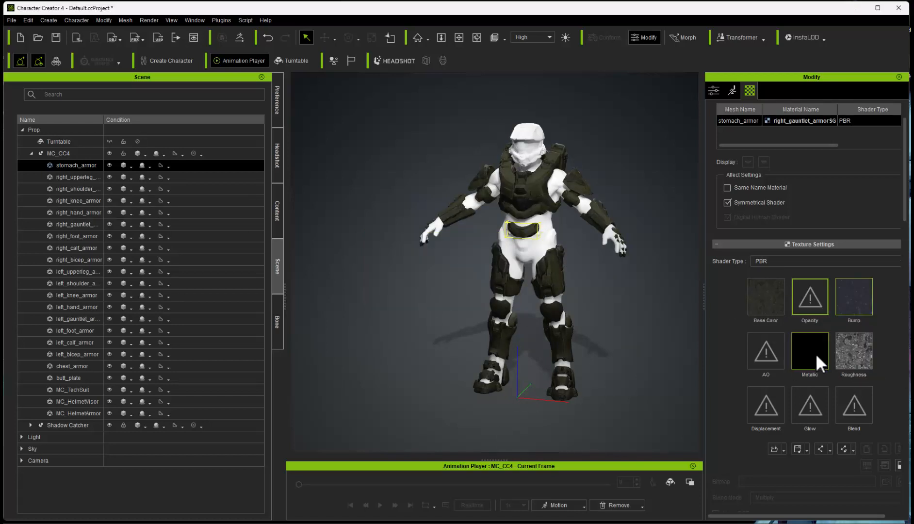
Step: Delete the armor material's metallic texture and select the right upper leg armor to check its shared material
{"action": "right_click", "coordinate": [816, 353]}
{"action": "left_click", "coordinate": [864, 464]}
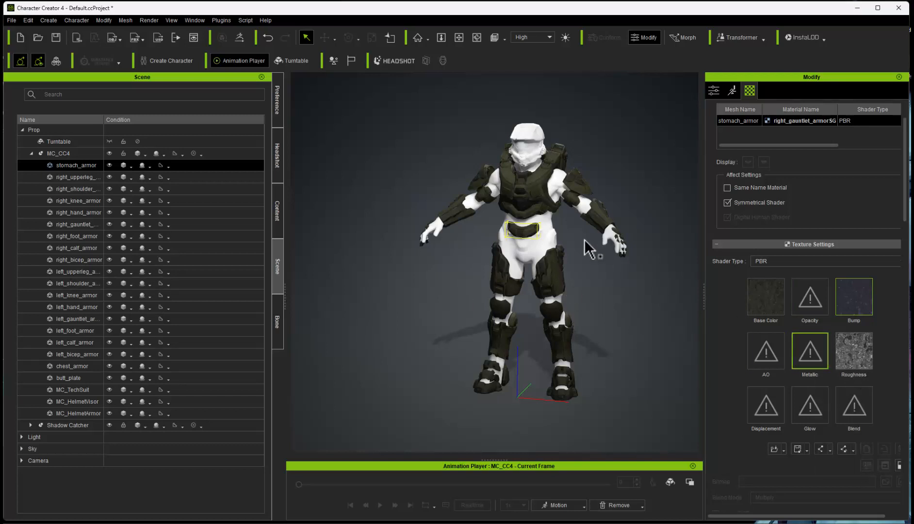
{"action": "right_click_drag", "start_coordinate": [587, 247], "coordinate": [596, 255]}
{"action": "middle_click_drag", "start_coordinate": [602, 290], "coordinate": [606, 296]}
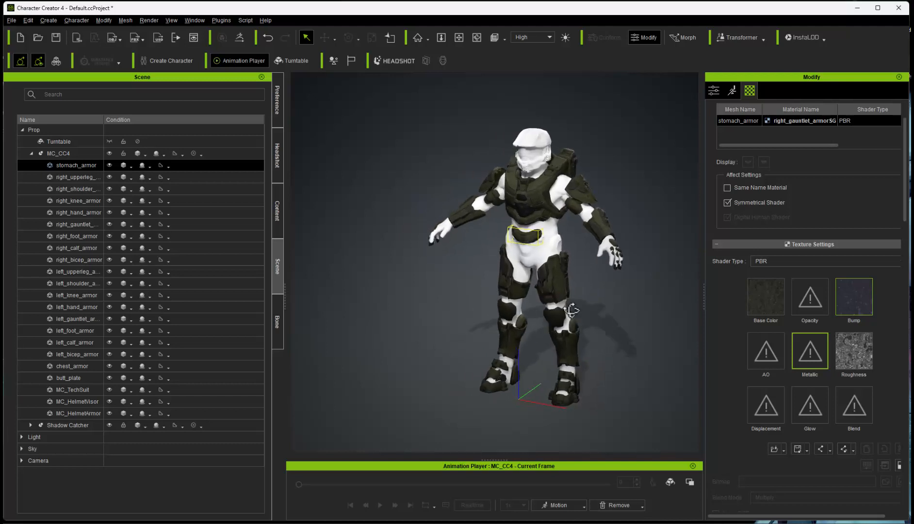
{"action": "scroll", "coordinate": [573, 285], "scroll_direction": "up", "scroll_amount": 3}
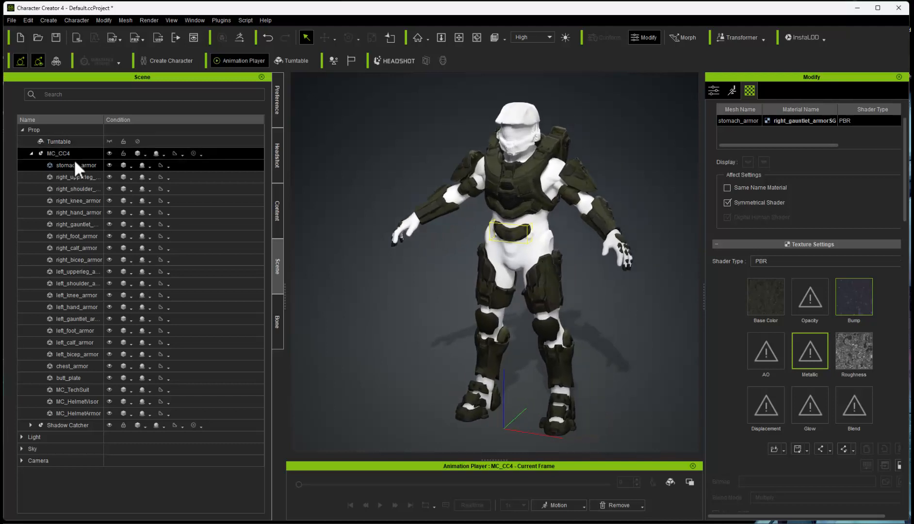
{"action": "left_click", "coordinate": [75, 177]}
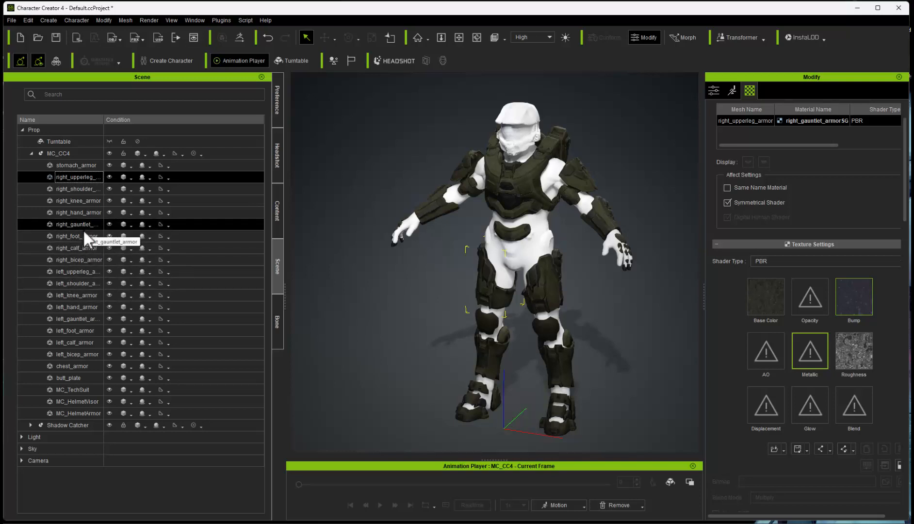
Step: Load the techsuit's base color texture into the MC_TechSuit material and delete its opacity texture
{"action": "left_click", "coordinate": [44, 389]}
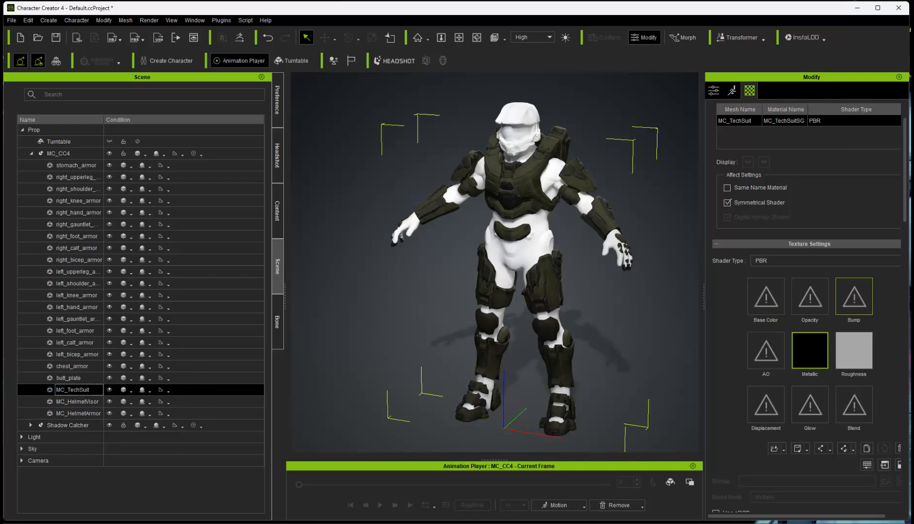
{"action": "left_click_drag", "start_coordinate": [795, 523], "coordinate": [764, 301]}
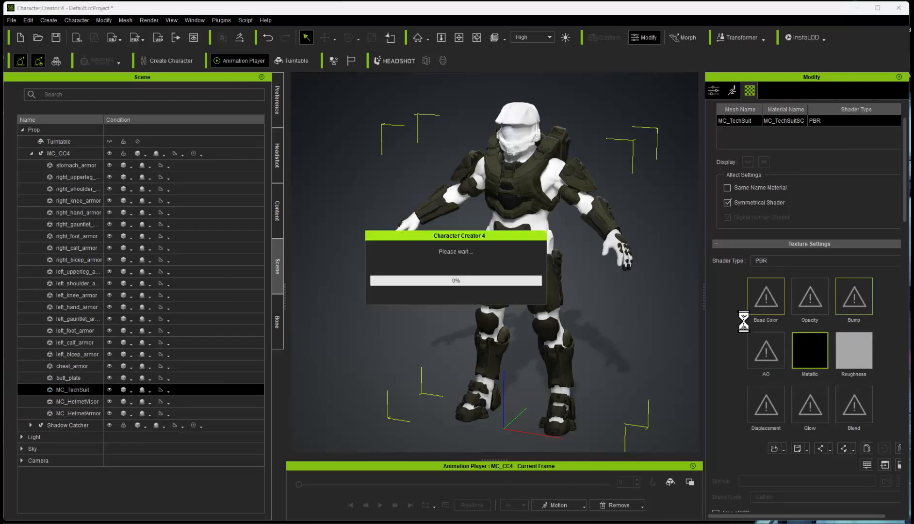
{"action": "right_click", "coordinate": [812, 290]}
{"action": "left_click", "coordinate": [844, 402]}
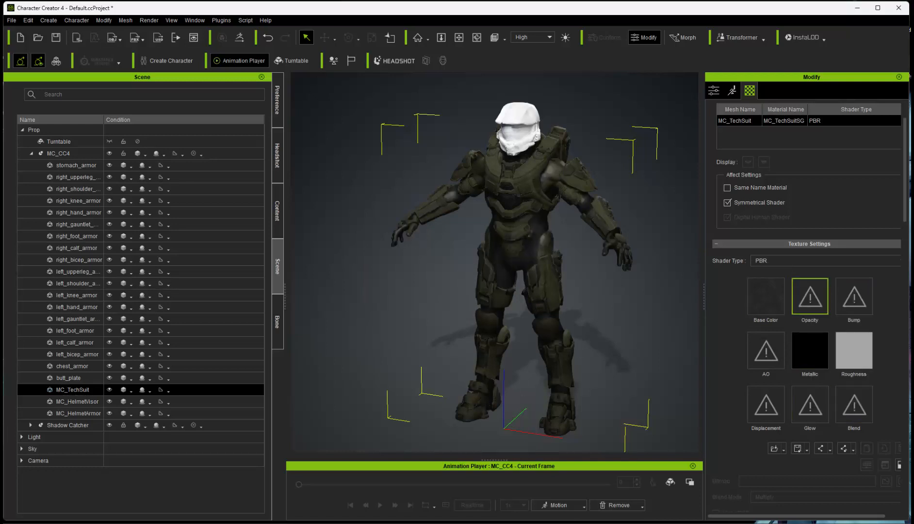
Step: Load the techsuit's normal map into the Bump channel as Normal and its roughness texture into Roughness
{"action": "left_click_drag", "start_coordinate": [436, 523], "coordinate": [862, 303]}
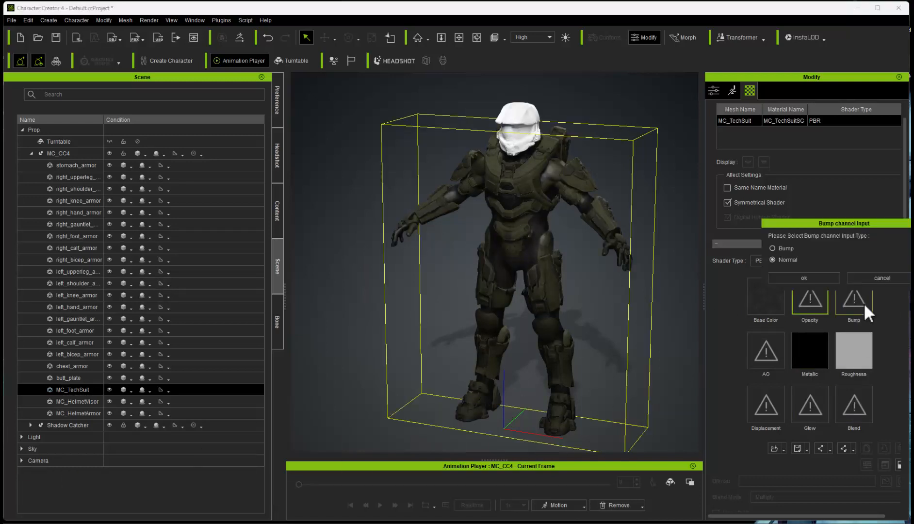
{"action": "left_click", "coordinate": [804, 278]}
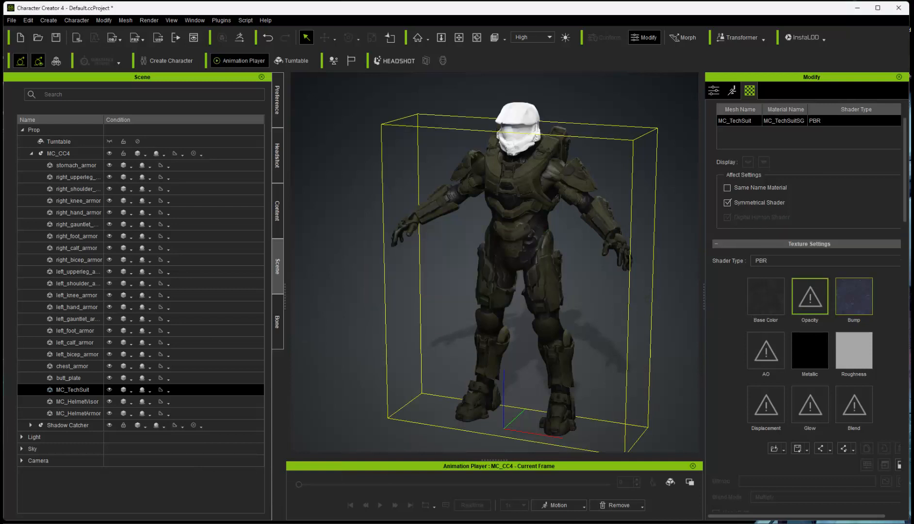
{"action": "left_click_drag", "start_coordinate": [461, 523], "coordinate": [843, 359]}
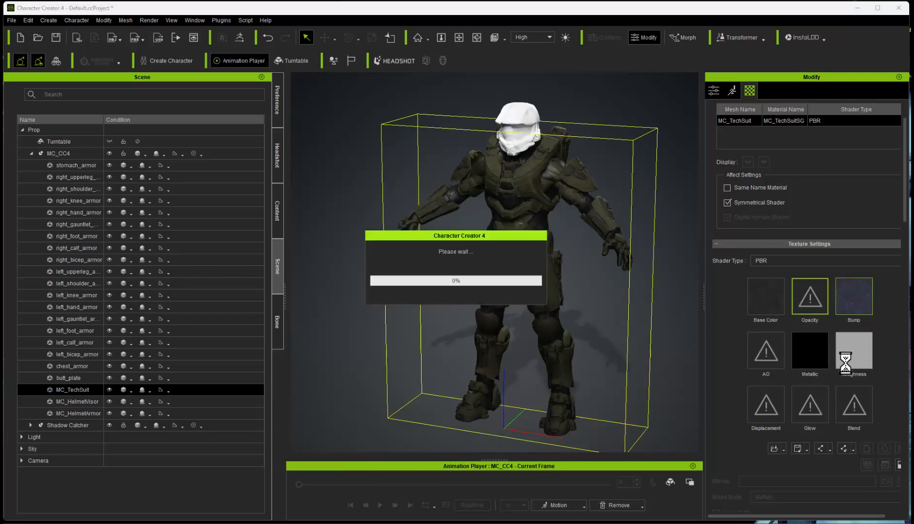
Step: Delete the metallic texture from the MC_TechSuit material and inspect the textured suit
{"action": "right_click", "coordinate": [819, 364]}
{"action": "left_click", "coordinate": [856, 465]}
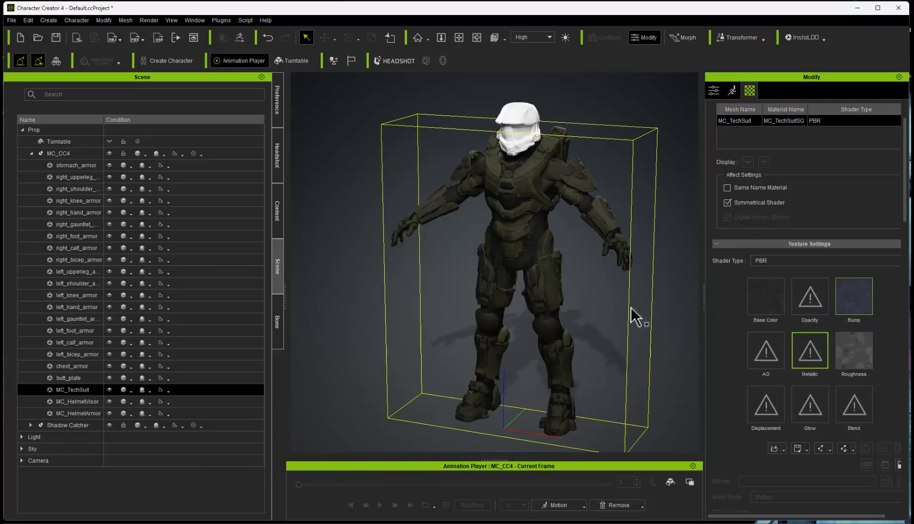
{"action": "right_click_drag", "start_coordinate": [596, 216], "coordinate": [566, 212]}
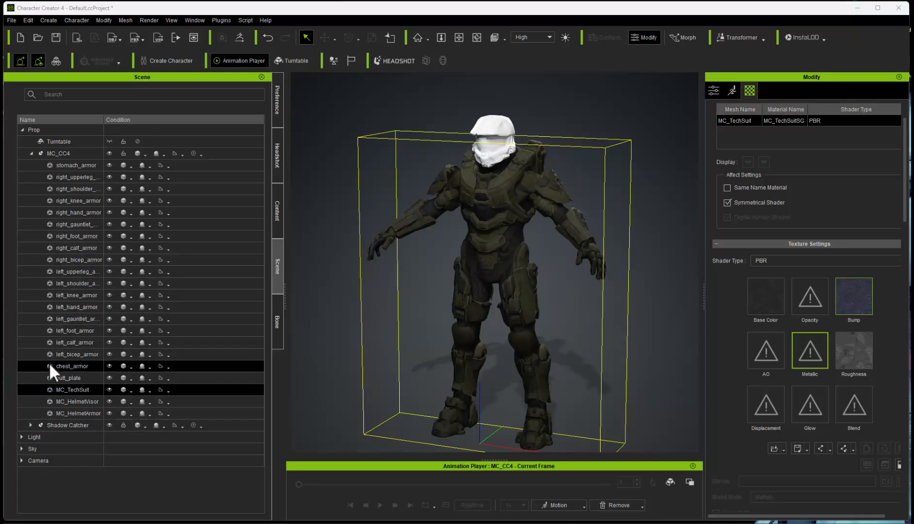
Step: Select the MC_HelmetVisor mesh and delete the metallic texture from its material
{"action": "left_click", "coordinate": [48, 402]}
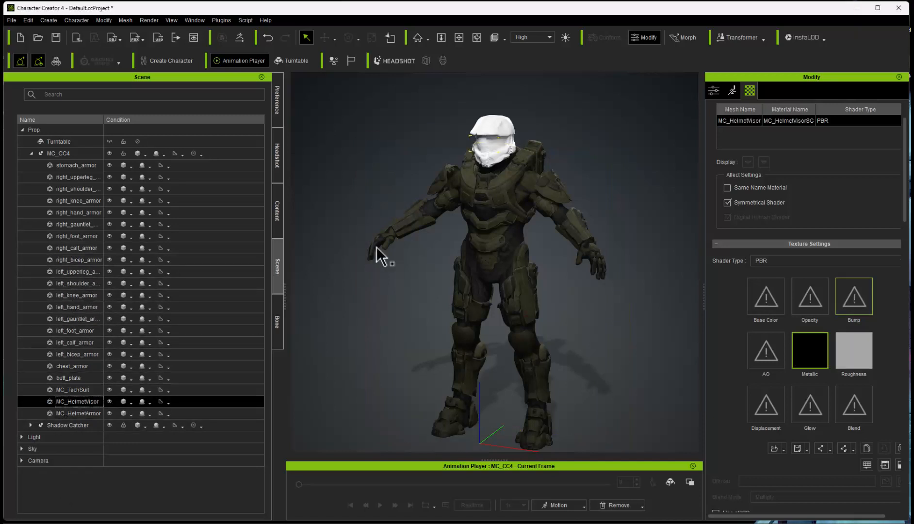
{"action": "right_click", "coordinate": [812, 342]}
{"action": "left_click", "coordinate": [822, 451]}
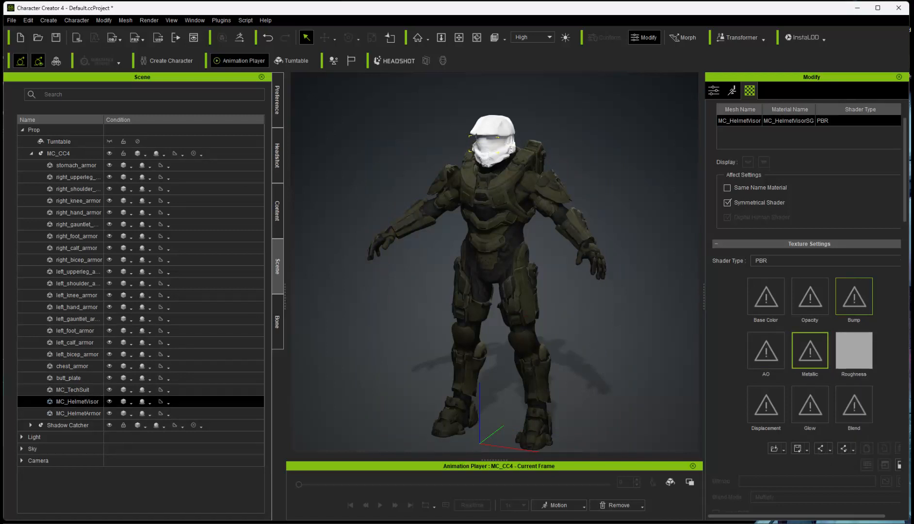
Step: Load the helmet's base color texture into the MC_HelmetVisor material and delete its opacity texture
{"action": "left_click_drag", "start_coordinate": [312, 370], "coordinate": [484, 144]}
{"action": "left_click_drag", "start_coordinate": [854, 297], "coordinate": [765, 297]}
{"action": "right_click", "coordinate": [808, 297]}
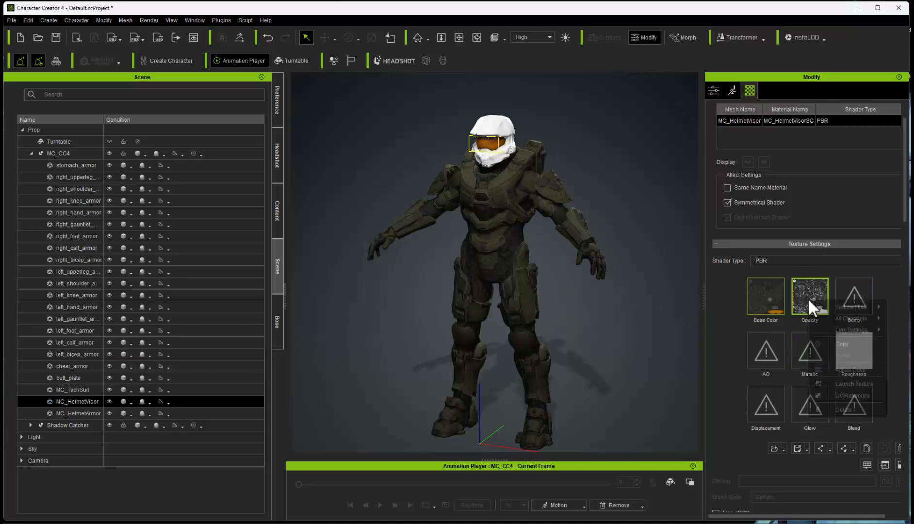
{"action": "left_click", "coordinate": [844, 410]}
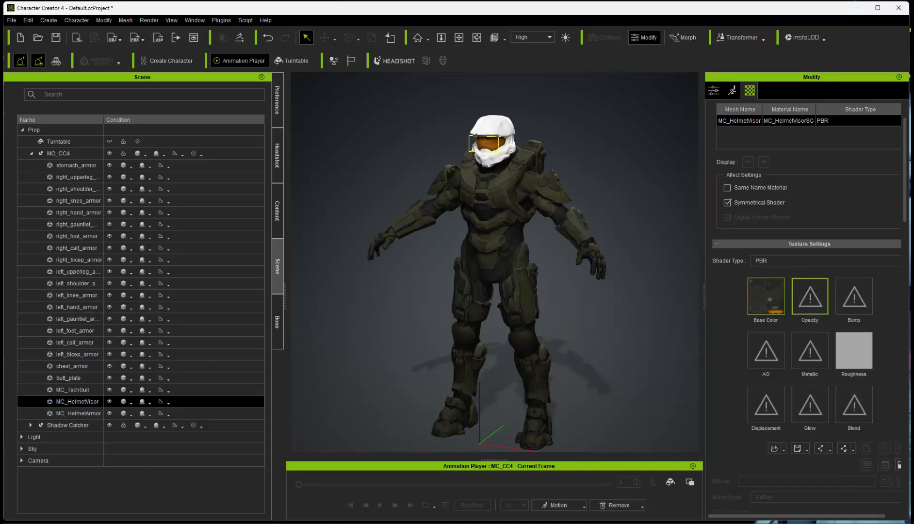
Step: Load the helmet's normal map into the visor material's Bump channel and the roughness texture into its Roughness channel
{"action": "left_click_drag", "start_coordinate": [287, 402], "coordinate": [775, 348]}
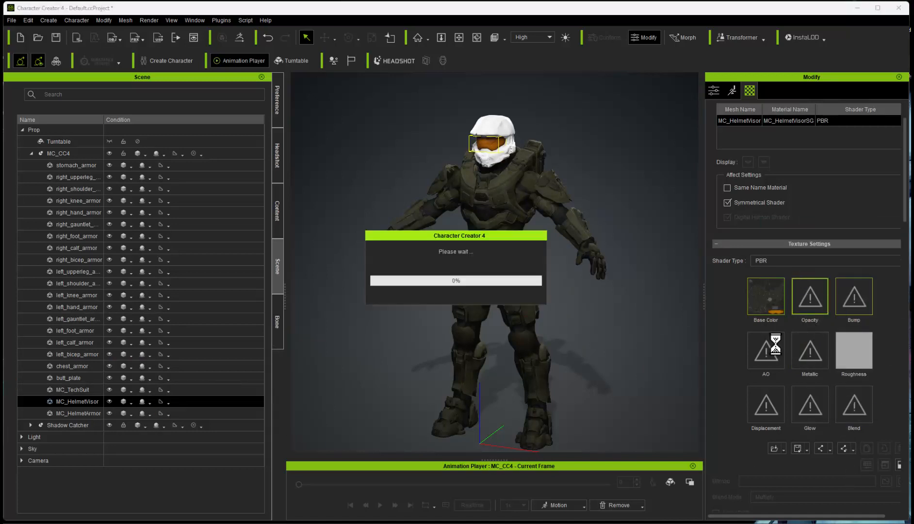
{"action": "left_click_drag", "start_coordinate": [911, 344], "coordinate": [846, 363]}
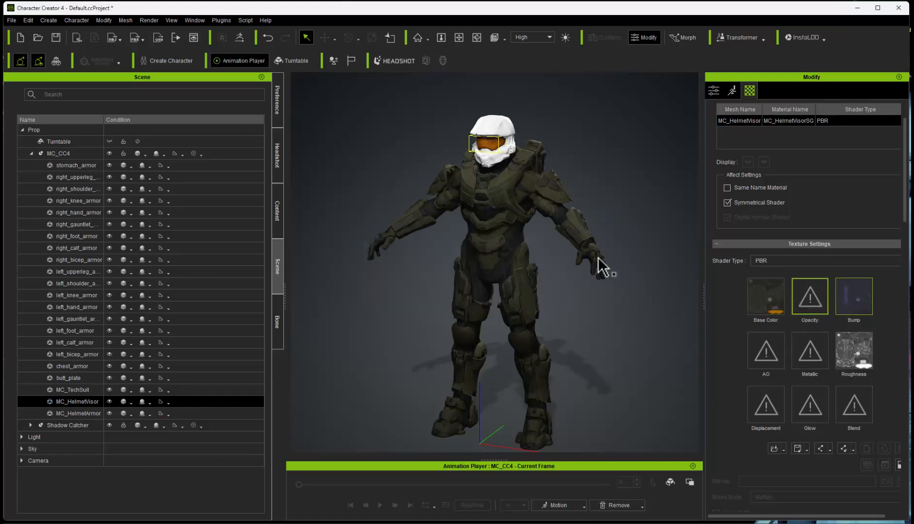
{"action": "right_click_drag", "start_coordinate": [620, 290], "coordinate": [546, 198]}
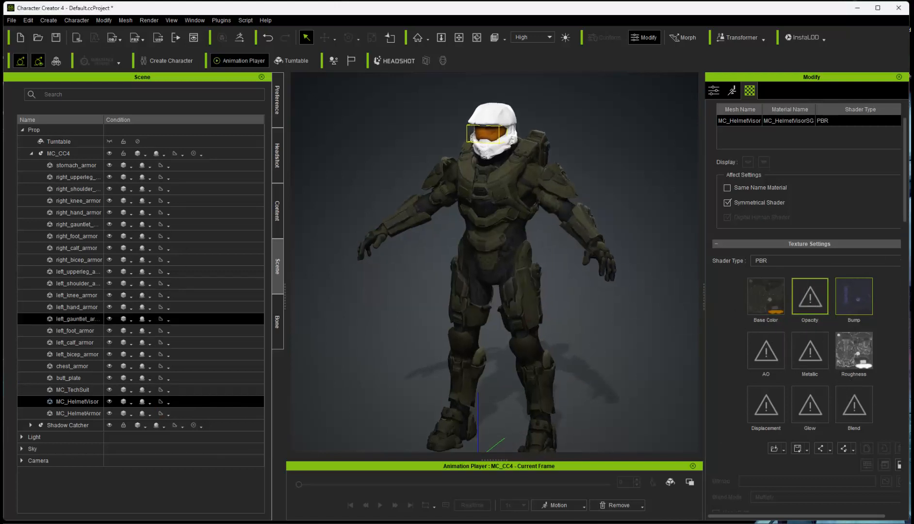
Step: Select the MC_HelmetArmor mesh and load the helmet's roughness and base color textures into its material
{"action": "left_click", "coordinate": [79, 415]}
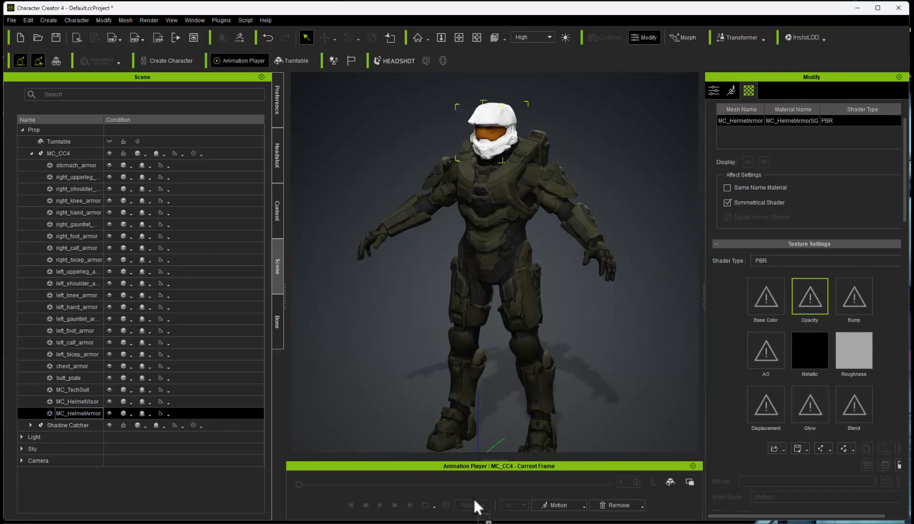
{"action": "left_click_drag", "start_coordinate": [474, 506], "coordinate": [859, 362]}
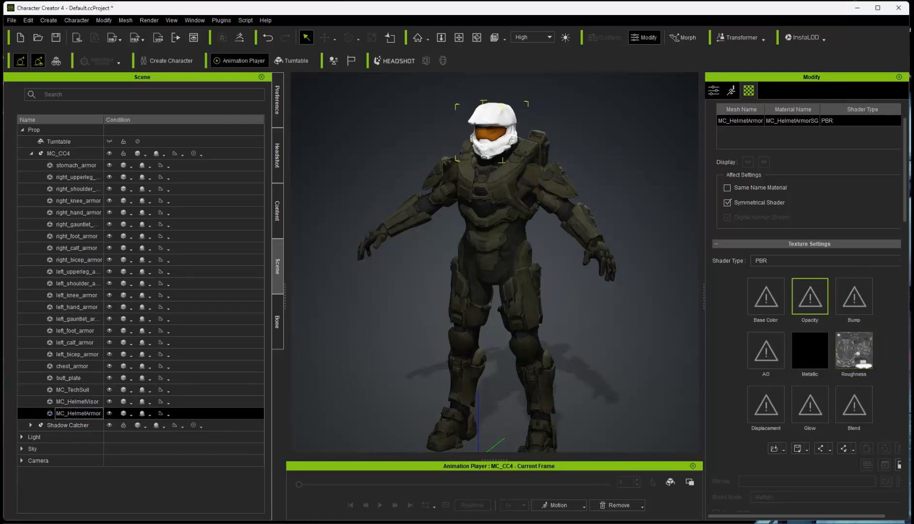
{"action": "left_click_drag", "start_coordinate": [301, 514], "coordinate": [764, 304]}
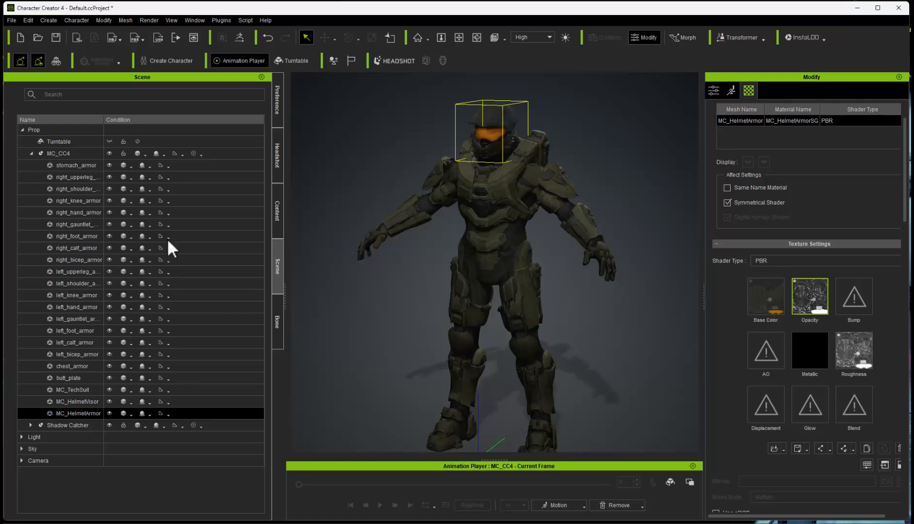
Step: Delete the opacity and metallic textures from the MC_HelmetArmor material
{"action": "right_click", "coordinate": [793, 292]}
{"action": "left_click", "coordinate": [835, 404]}
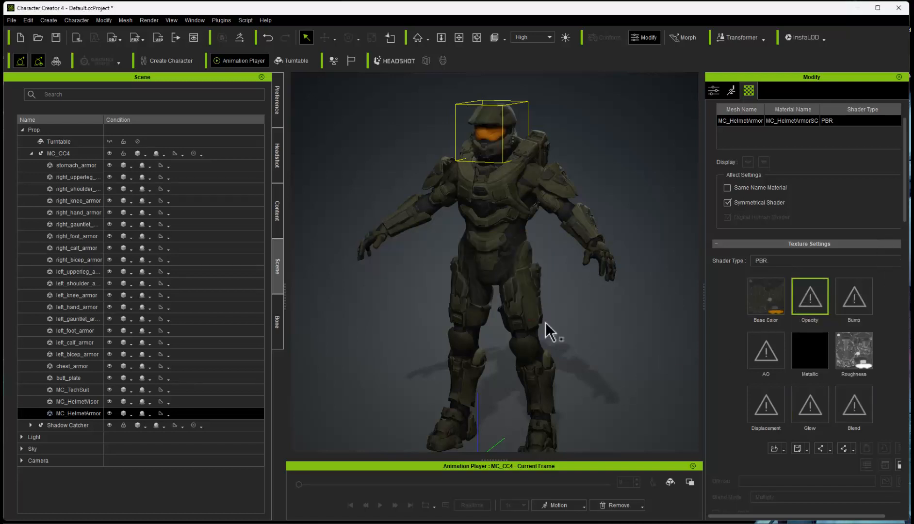
{"action": "right_click", "coordinate": [809, 348]}
{"action": "left_click", "coordinate": [850, 455]}
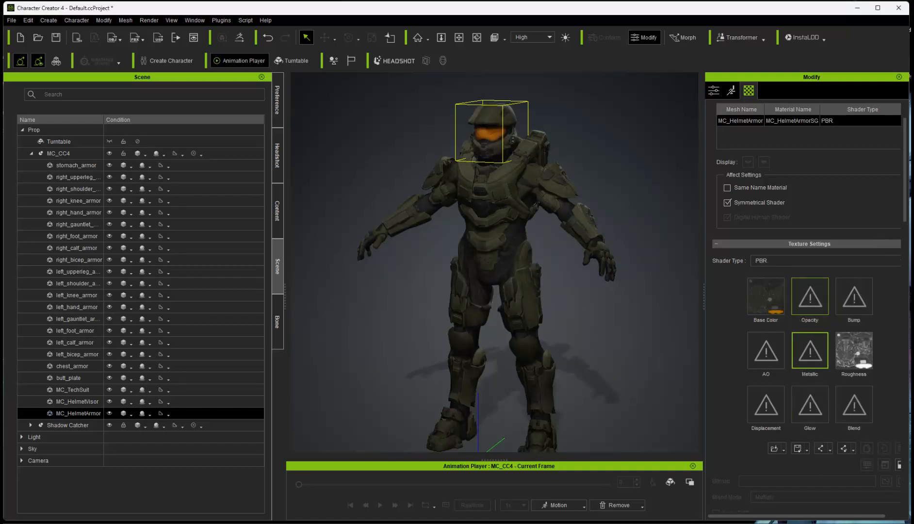
Step: Load the helmet's normal map into the MC_HelmetArmor material's Bump channel and inspect the fully textured character
{"action": "left_click_drag", "start_coordinate": [911, 291], "coordinate": [854, 293]}
{"action": "left_click", "coordinate": [804, 281]}
{"action": "scroll", "coordinate": [591, 262], "scroll_direction": "up", "scroll_amount": 1}
{"action": "left_click", "coordinate": [587, 311]}
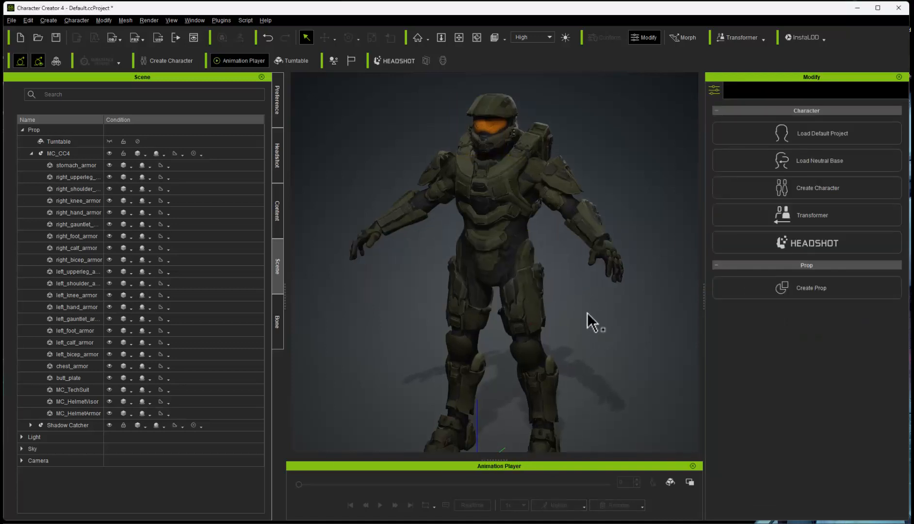
{"action": "right_click_drag", "start_coordinate": [588, 321], "coordinate": [534, 304]}
{"action": "right_click_drag", "start_coordinate": [590, 320], "coordinate": [604, 260]}
Step: Hide the stomach_armor, MC_HelmetVisor, butt_plate, MC_HelmetArmor and chest_armor meshes
{"action": "left_click", "coordinate": [78, 260]}
{"action": "left_click", "coordinate": [124, 377]}
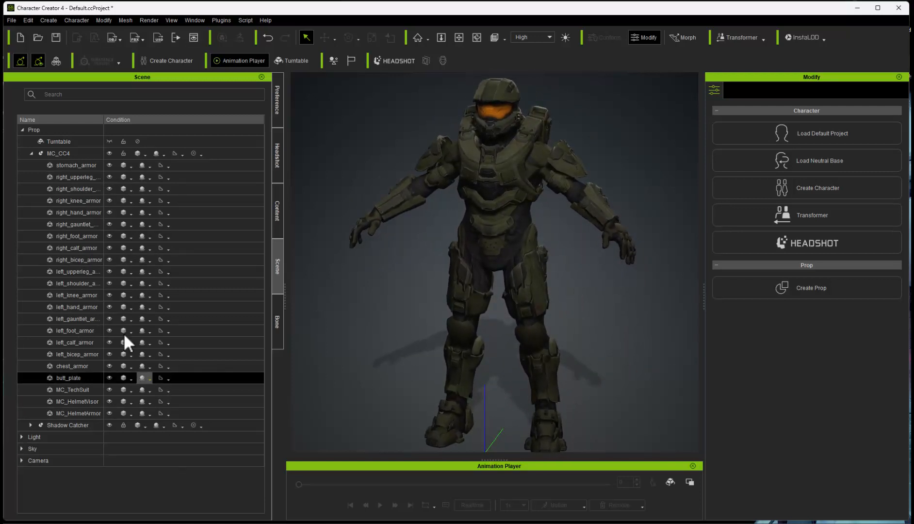
{"action": "left_click", "coordinate": [89, 201]}
{"action": "left_click", "coordinate": [110, 165]}
{"action": "left_click", "coordinate": [111, 155]}
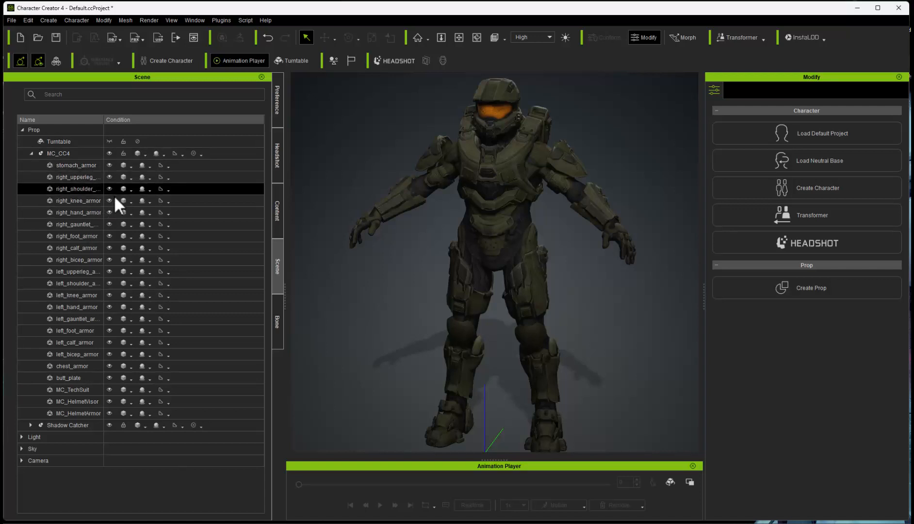
{"action": "left_click", "coordinate": [111, 165]}
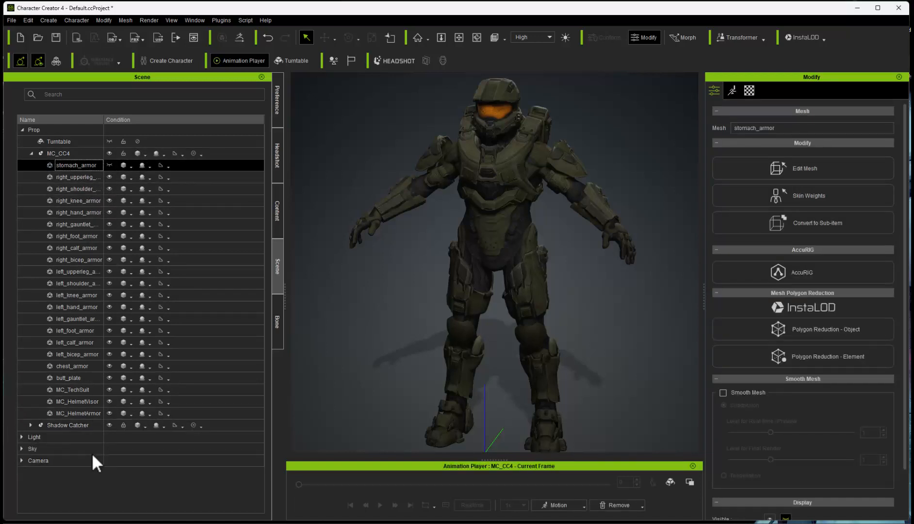
{"action": "left_click", "coordinate": [110, 401]}
{"action": "left_click", "coordinate": [108, 377]}
{"action": "left_click", "coordinate": [107, 413]}
{"action": "left_click", "coordinate": [109, 365]}
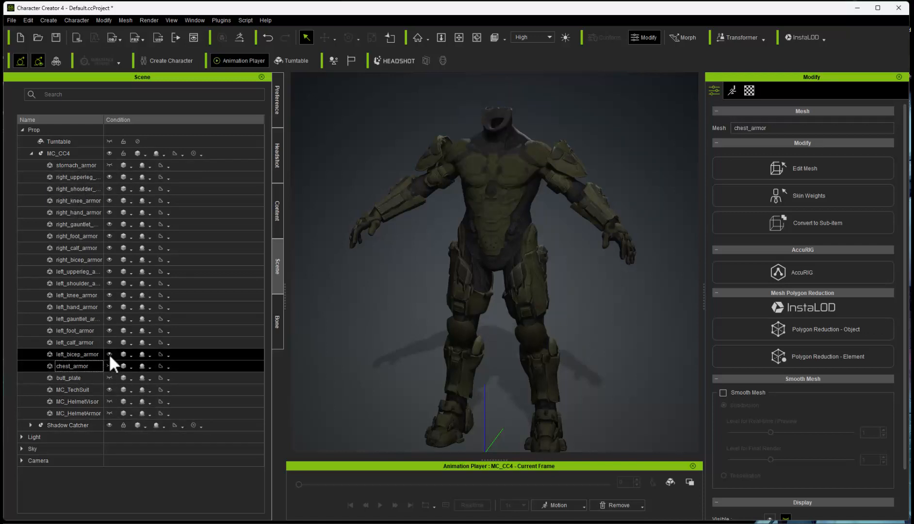
Step: Hide all the left-side armor meshes: bicep, calf, foot, gauntlet, hand, knee, shoulder and upper leg
{"action": "left_click", "coordinate": [109, 353]}
{"action": "left_click", "coordinate": [109, 342]}
{"action": "left_click", "coordinate": [108, 331]}
{"action": "left_click", "coordinate": [110, 319]}
{"action": "left_click", "coordinate": [110, 306]}
{"action": "left_click", "coordinate": [109, 295]}
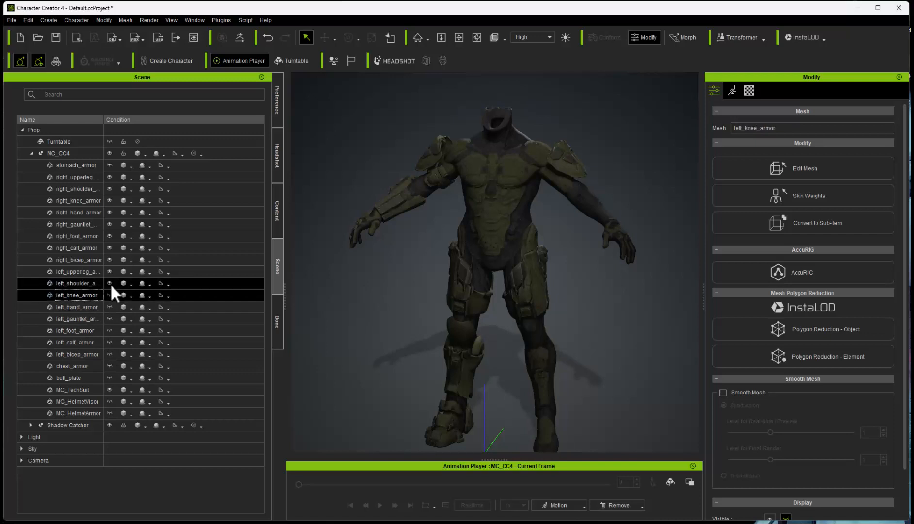
{"action": "left_click", "coordinate": [109, 283]}
{"action": "left_click", "coordinate": [109, 271]}
Step: Hide all the right-side armor meshes: bicep, calf, foot, gauntlet, hand, knee, shoulder and upper leg
{"action": "left_click", "coordinate": [109, 260]}
{"action": "left_click", "coordinate": [109, 248]}
{"action": "left_click", "coordinate": [109, 236]}
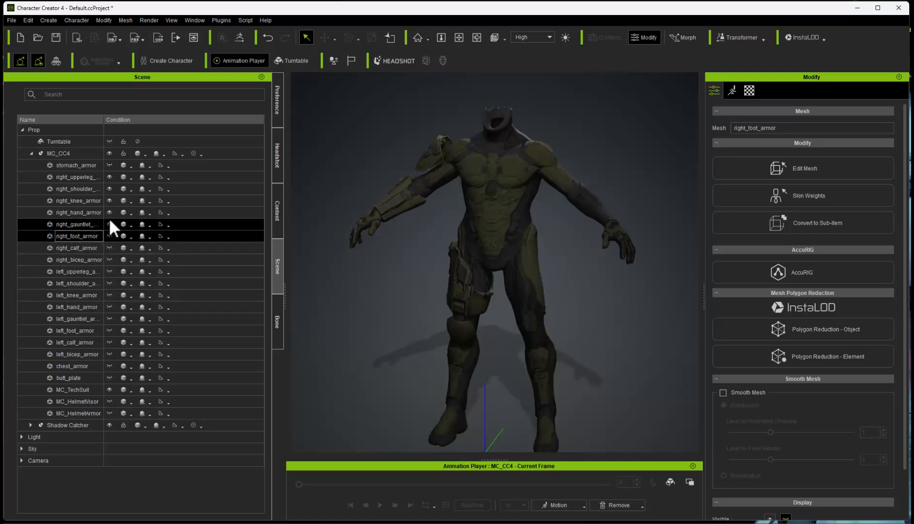
{"action": "left_click", "coordinate": [109, 223]}
{"action": "left_click", "coordinate": [110, 212]}
{"action": "left_click", "coordinate": [109, 200]}
{"action": "left_click", "coordinate": [109, 188]}
{"action": "left_click", "coordinate": [109, 177]}
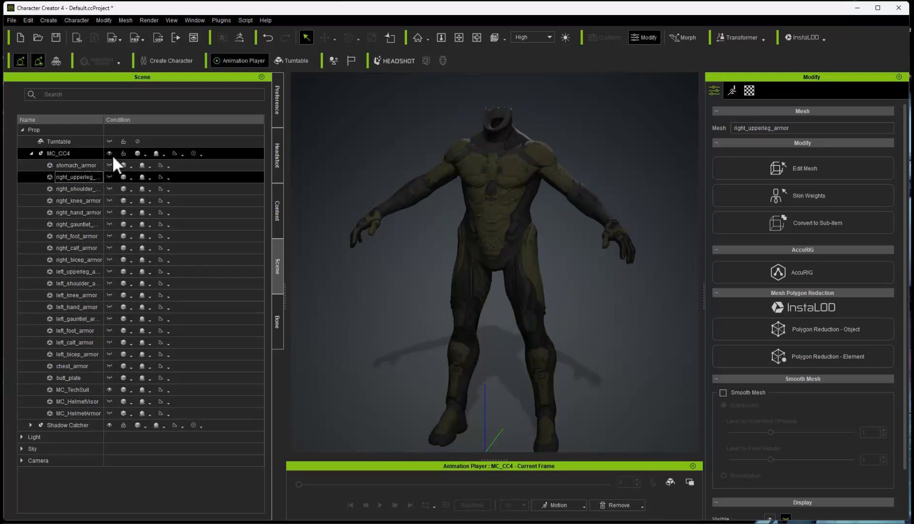
Step: Show the MC_HelmetArmor mesh again together with the techsuit and face the character from the front
{"action": "left_click", "coordinate": [109, 413]}
{"action": "right_click_drag", "start_coordinate": [530, 259], "coordinate": [502, 256]}
{"action": "left_click", "coordinate": [74, 20]}
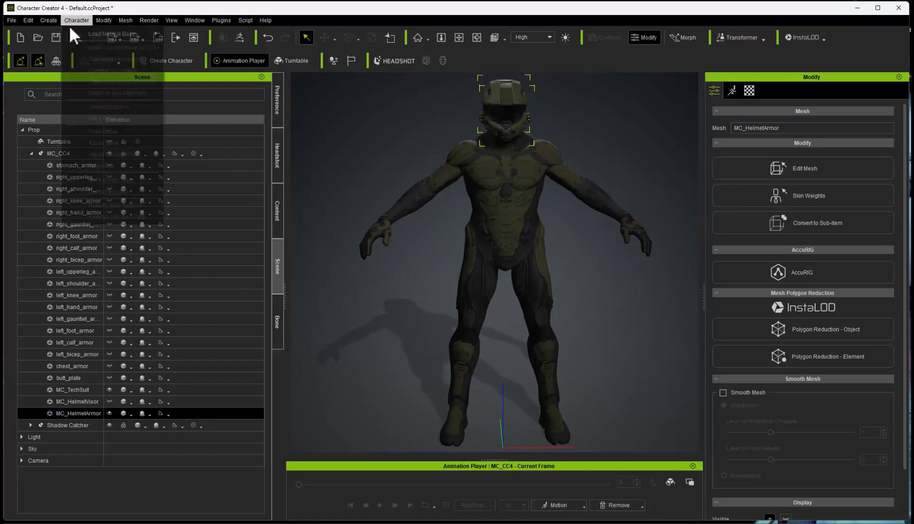
{"action": "left_click", "coordinate": [74, 19]}
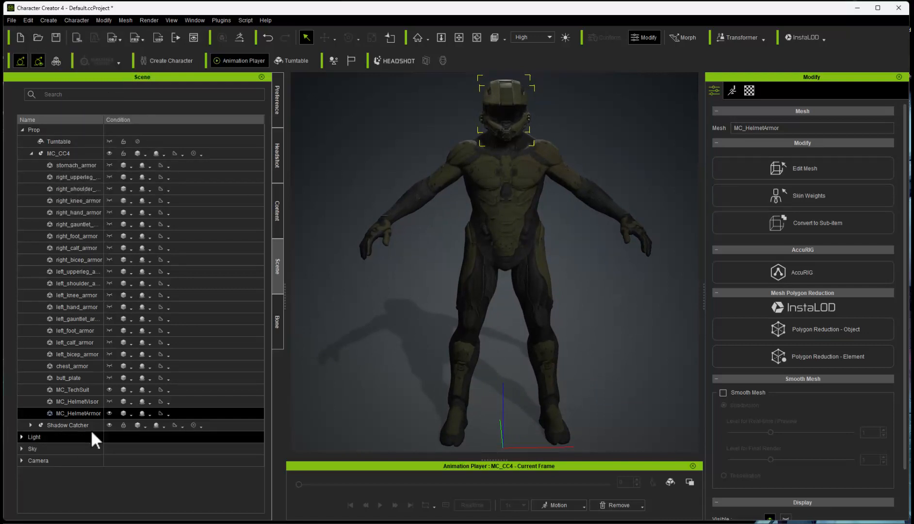
Step: Start AccuRIG on the MC_CC4 prop and create the body guides for the selected MC_TechSuit mesh only
{"action": "left_click", "coordinate": [508, 227]}
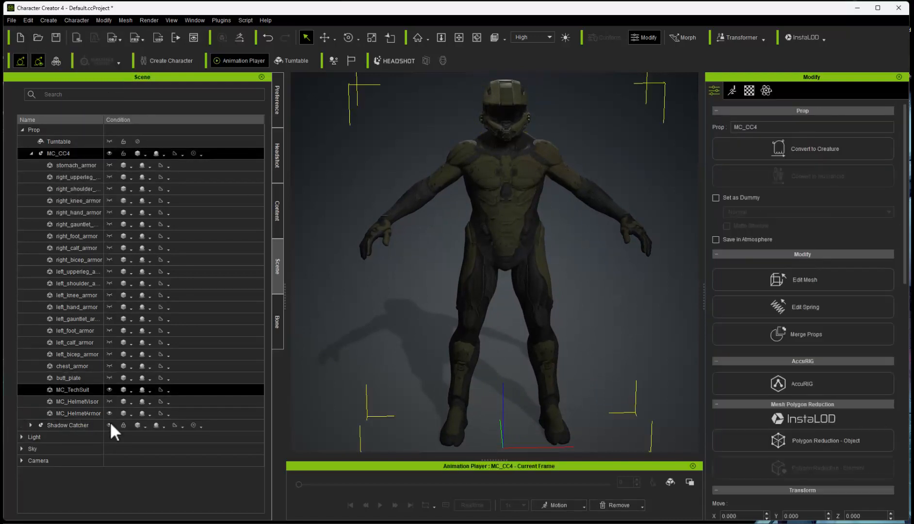
{"action": "left_click", "coordinate": [76, 20]}
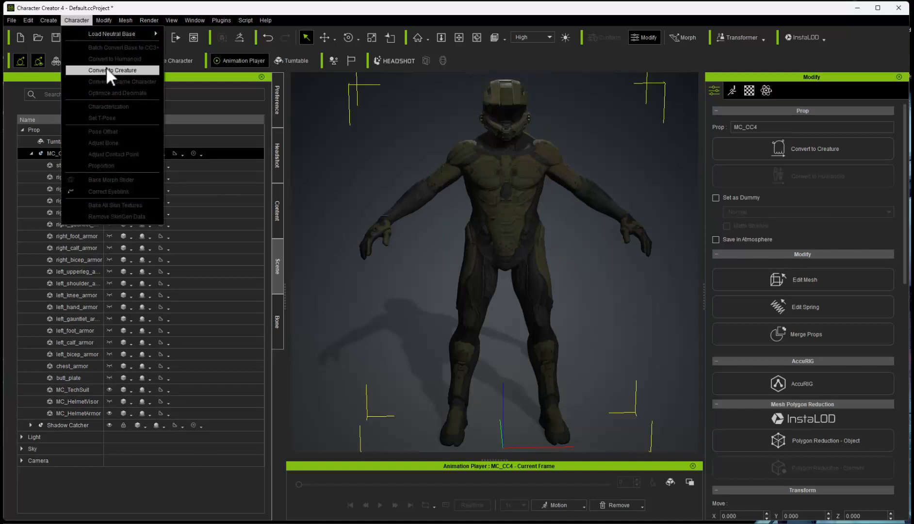
{"action": "mouse_move", "coordinate": [48, 20]}
{"action": "left_click", "coordinate": [101, 47]}
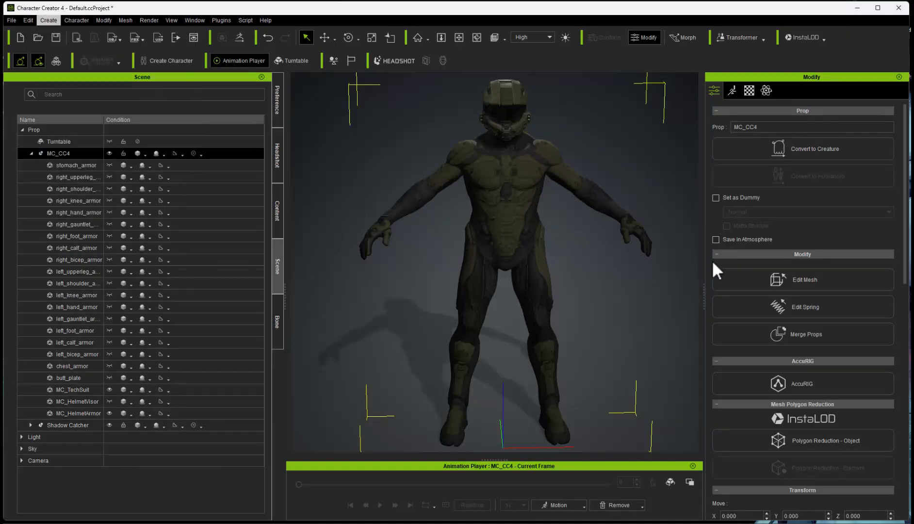
{"action": "left_click", "coordinate": [80, 378]}
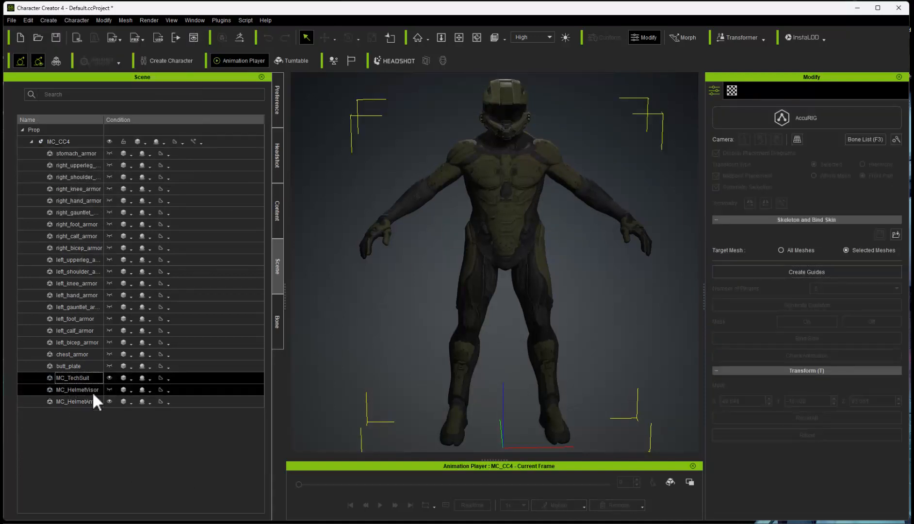
{"action": "left_click", "coordinate": [813, 271]}
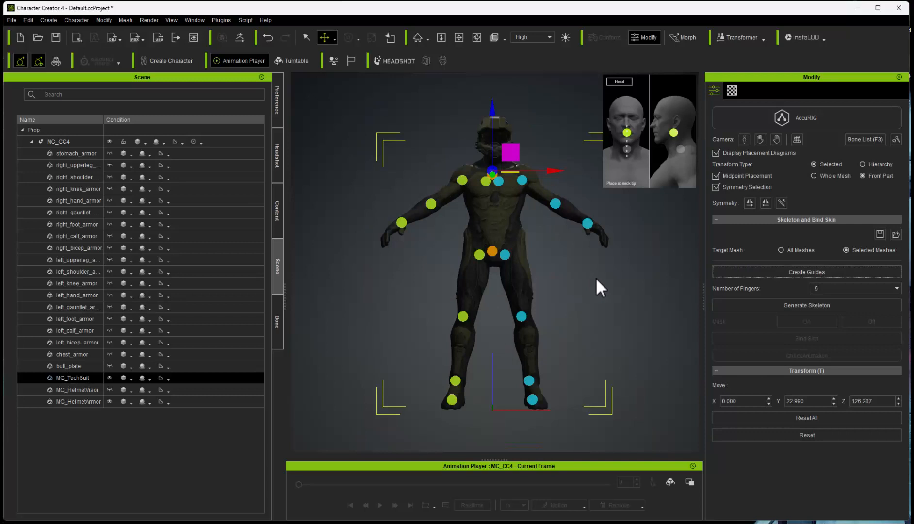
Step: Set the midpoint placement to Whole Mesh and raise the Head guide into the lower helmet, to about X 1.4, Y 14.4, Z 138.2
{"action": "right_click_drag", "start_coordinate": [582, 265], "coordinate": [538, 298]}
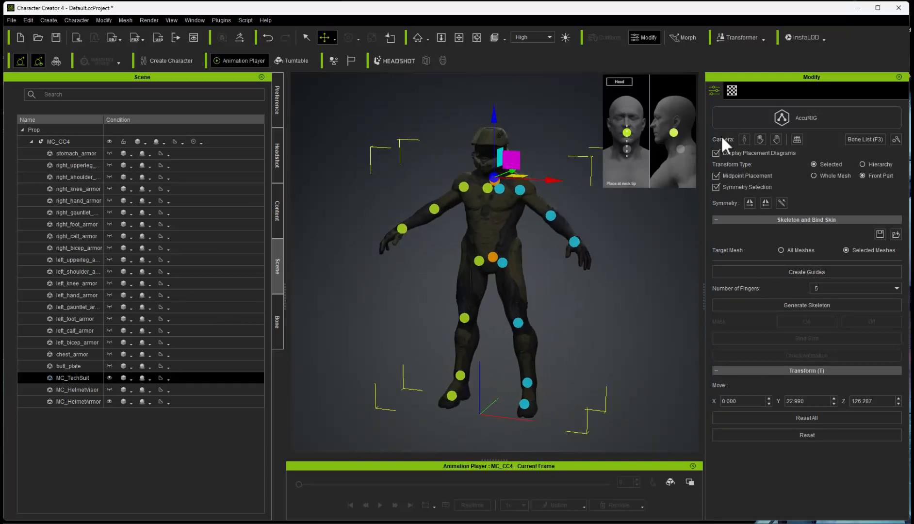
{"action": "right_click_drag", "start_coordinate": [628, 293], "coordinate": [591, 342]}
{"action": "scroll", "coordinate": [553, 292], "scroll_direction": "up", "scroll_amount": 10}
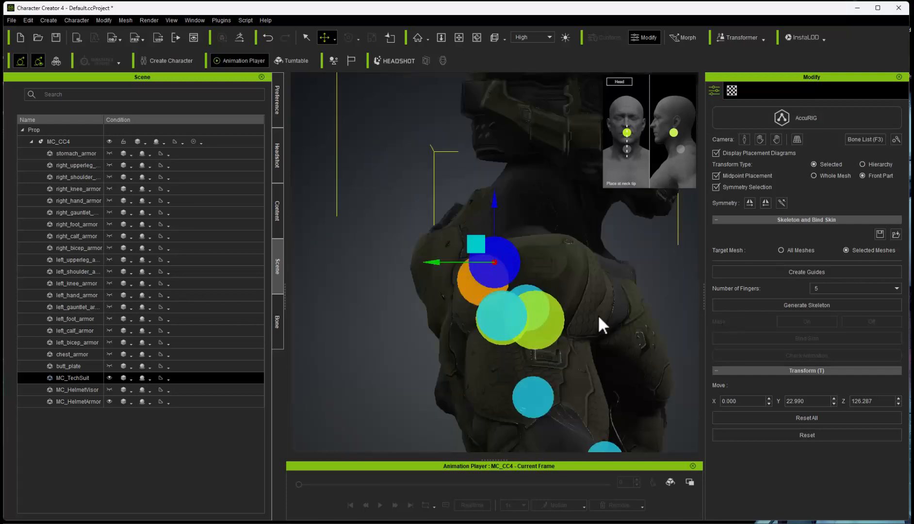
{"action": "scroll", "coordinate": [593, 313], "scroll_direction": "down", "scroll_amount": 1}
{"action": "key", "text": "f"}
{"action": "scroll", "coordinate": [482, 260], "scroll_direction": "down", "scroll_amount": 5}
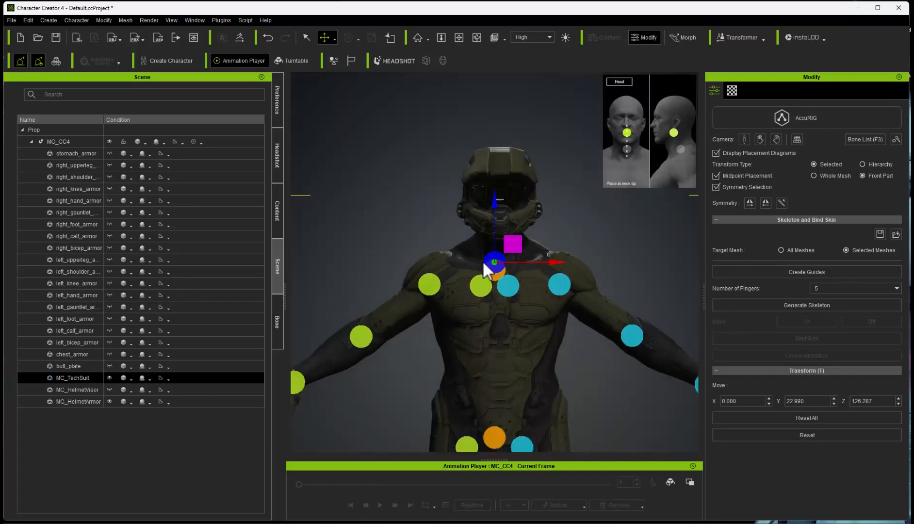
{"action": "scroll", "coordinate": [482, 260], "scroll_direction": "up", "scroll_amount": 3}
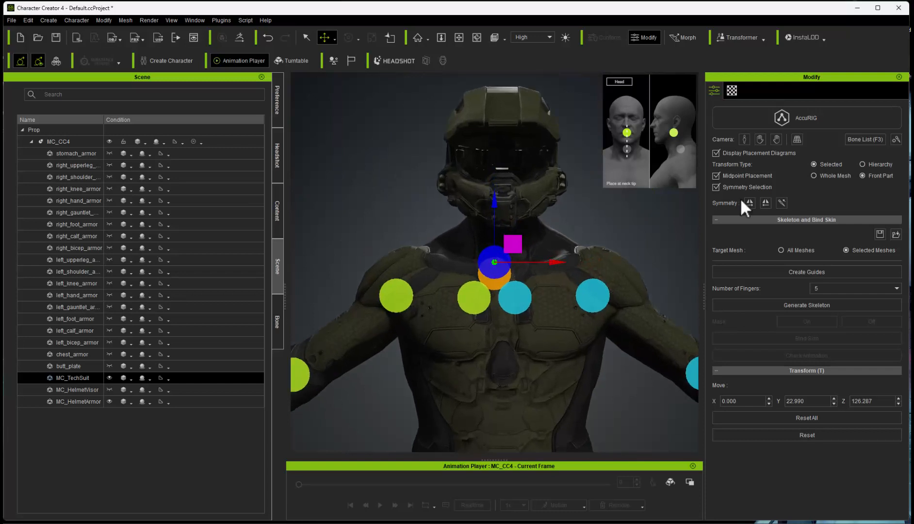
{"action": "left_click", "coordinate": [813, 176]}
{"action": "mouse_move", "coordinate": [565, 261]}
{"action": "left_mouse_down"}
{"action": "mouse_move", "coordinate": [574, 271]}
{"action": "mouse_move", "coordinate": [567, 261]}
{"action": "left_mouse_up"}
{"action": "left_click_drag", "start_coordinate": [505, 201], "coordinate": [408, 126]}
{"action": "left_click_drag", "start_coordinate": [501, 183], "coordinate": [496, 124]}
{"action": "left_click_drag", "start_coordinate": [559, 191], "coordinate": [558, 189]}
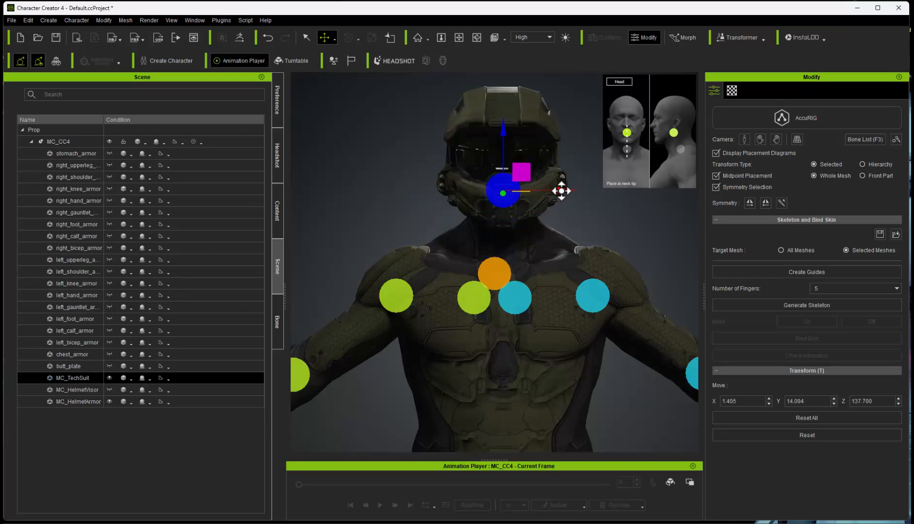
{"action": "left_click_drag", "start_coordinate": [502, 135], "coordinate": [503, 130]}
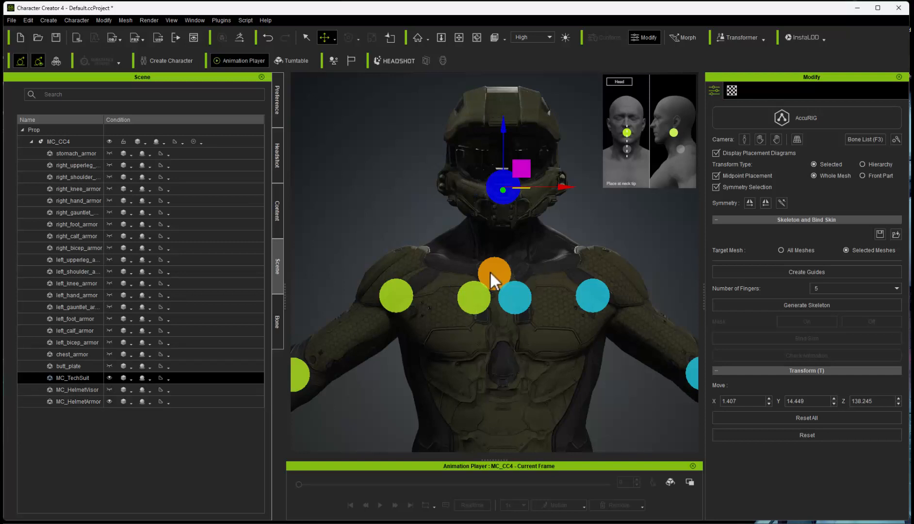
Step: Raise the Neck guide to the base of the neck below the Head guide, at about X 1.6, Y 20.1, Z 130.6
{"action": "left_click", "coordinate": [506, 271]}
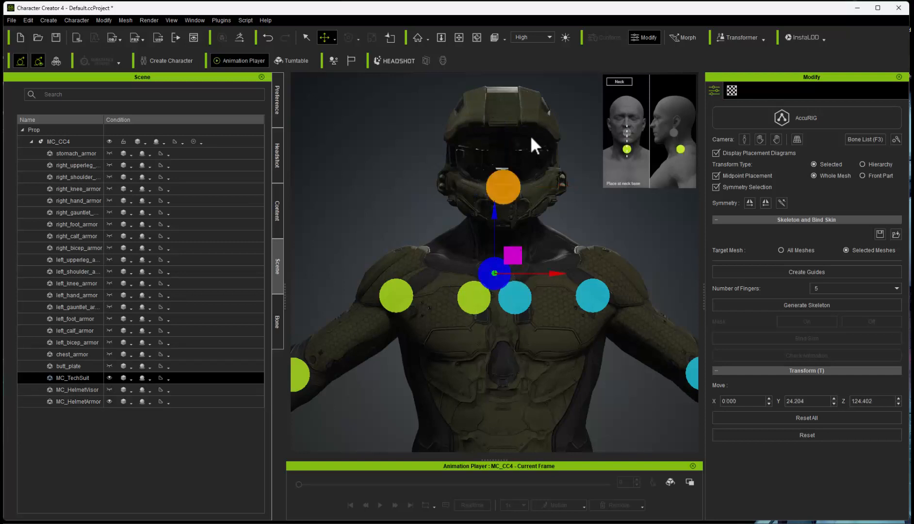
{"action": "left_click_drag", "start_coordinate": [495, 212], "coordinate": [492, 176]}
{"action": "left_click_drag", "start_coordinate": [561, 238], "coordinate": [571, 239]}
{"action": "left_click_drag", "start_coordinate": [502, 180], "coordinate": [506, 177]}
{"action": "left_click_drag", "start_coordinate": [564, 236], "coordinate": [566, 235]}
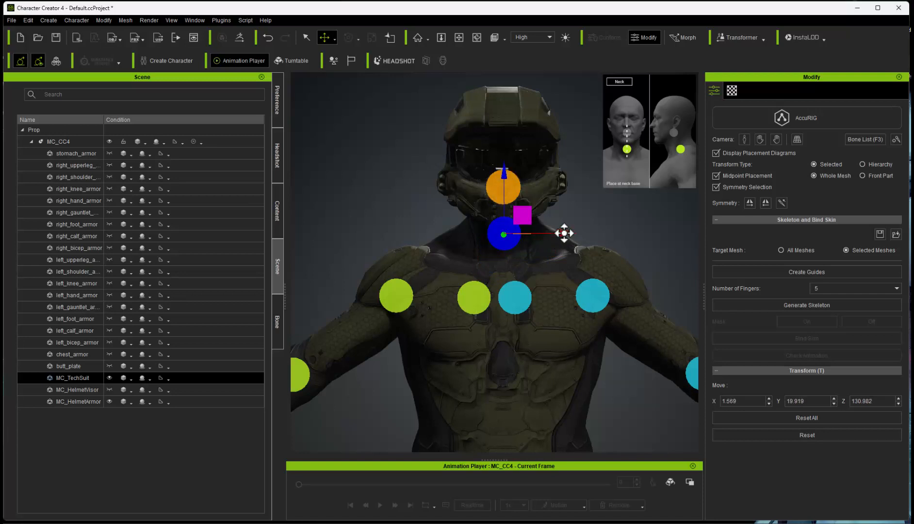
{"action": "left_click_drag", "start_coordinate": [505, 169], "coordinate": [505, 180]}
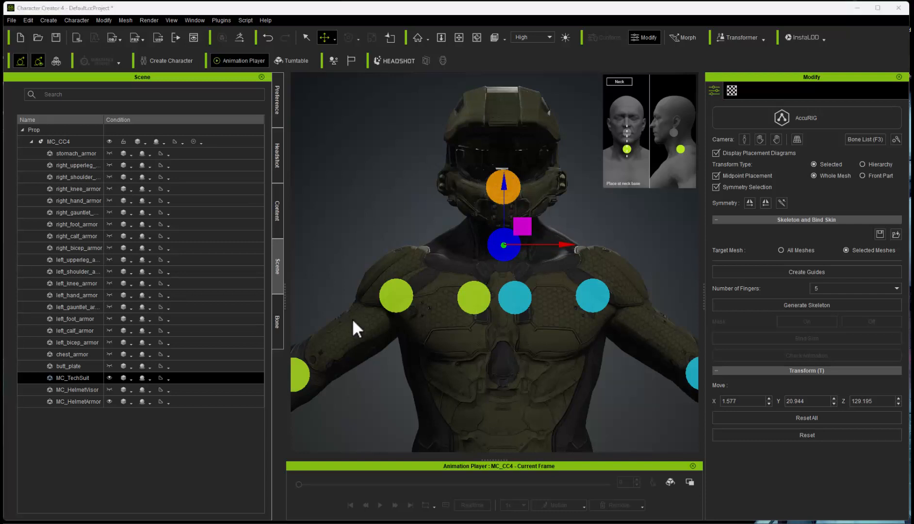
{"action": "left_click_drag", "start_coordinate": [503, 188], "coordinate": [505, 179]}
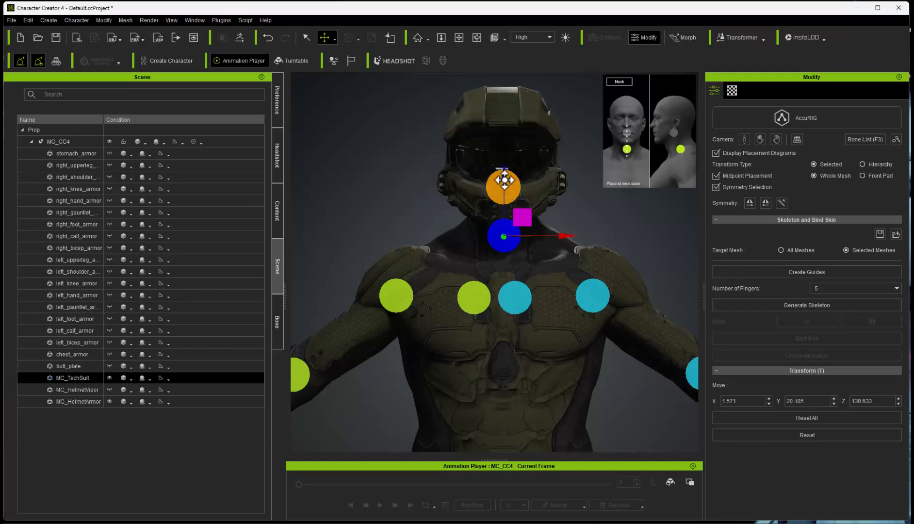
Step: Lower the Head guide slightly within the lower helmet, to about X 1.4, Y 13.9, Z 137.3
{"action": "left_click", "coordinate": [504, 180]}
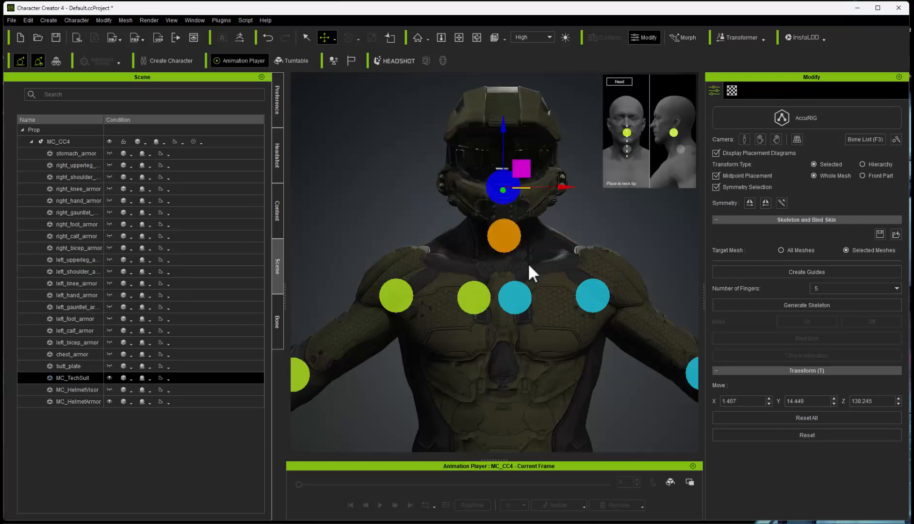
{"action": "left_click_drag", "start_coordinate": [502, 129], "coordinate": [503, 134]}
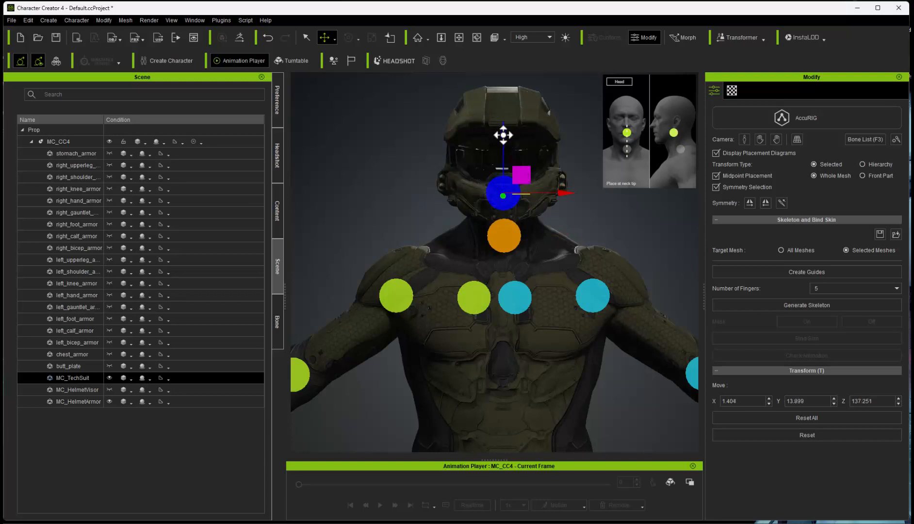
Step: Raise both Clavicle guides symmetrically beside the neck and spread them apart, the right one at about X -6.2, Y 21.5, Z 128.3
{"action": "left_click", "coordinate": [458, 304]}
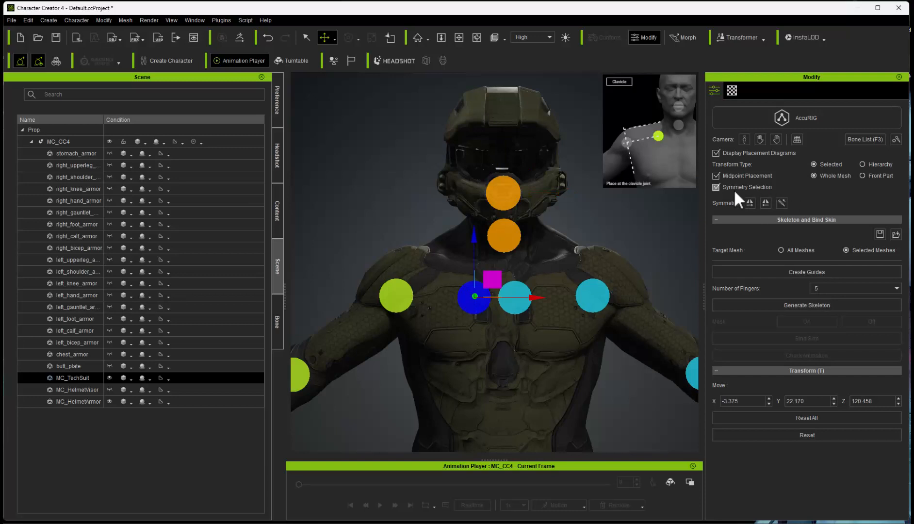
{"action": "left_click_drag", "start_coordinate": [474, 228], "coordinate": [491, 195]}
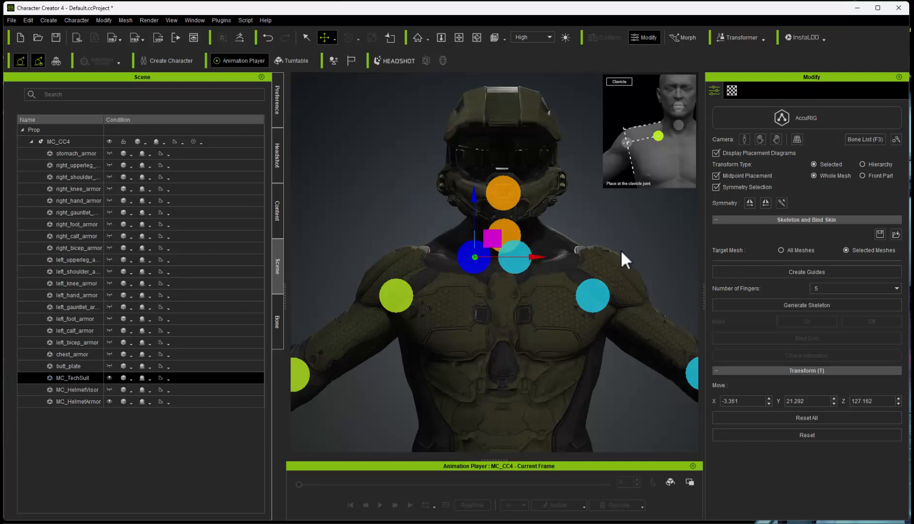
{"action": "left_click_drag", "start_coordinate": [532, 258], "coordinate": [519, 256]}
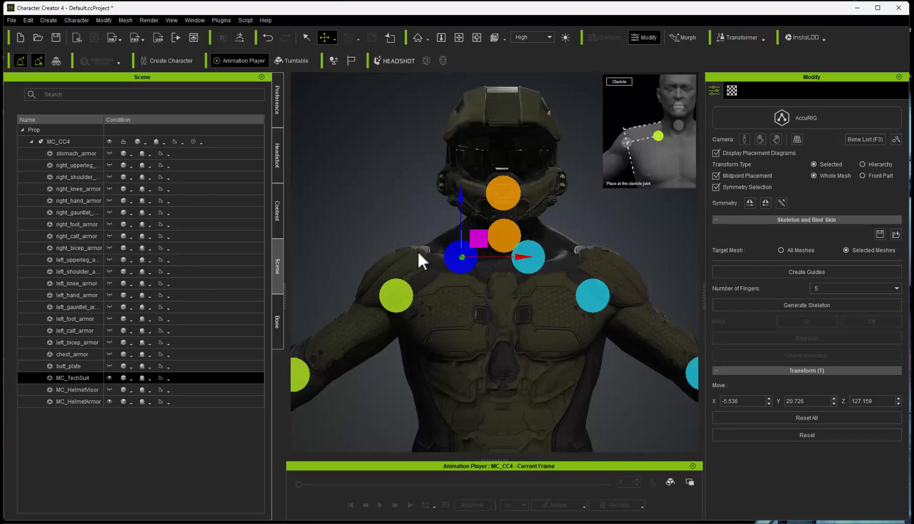
{"action": "left_click_drag", "start_coordinate": [461, 199], "coordinate": [463, 195]}
{"action": "left_click_drag", "start_coordinate": [522, 253], "coordinate": [514, 253]}
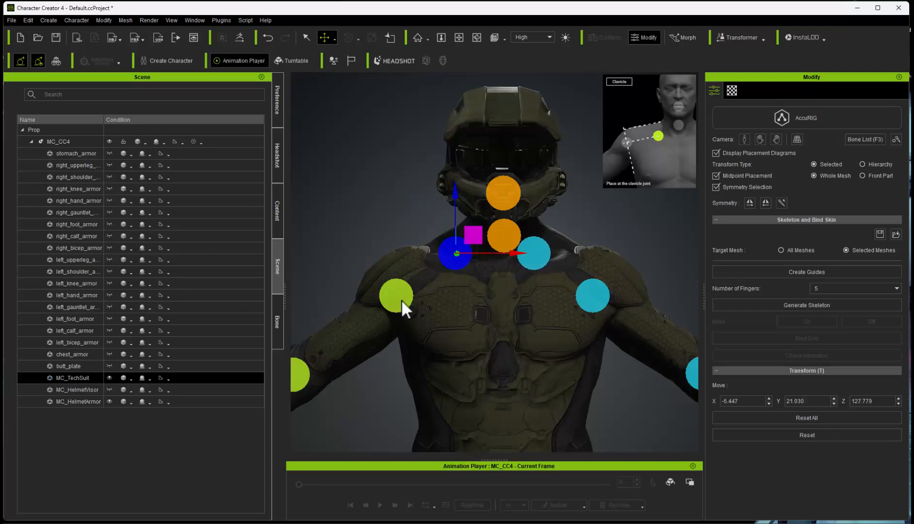
{"action": "left_click_drag", "start_coordinate": [510, 254], "coordinate": [526, 252]}
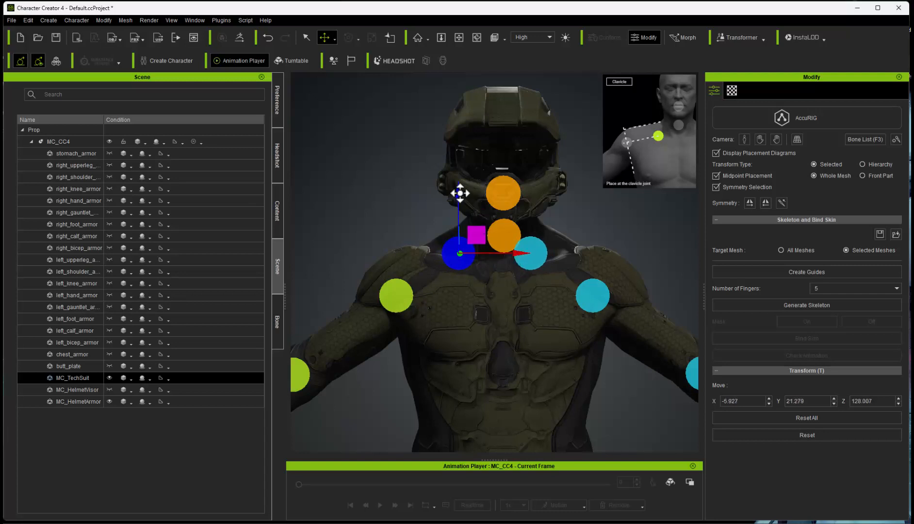
{"action": "left_click_drag", "start_coordinate": [460, 194], "coordinate": [460, 190]}
{"action": "left_click_drag", "start_coordinate": [516, 250], "coordinate": [514, 250]}
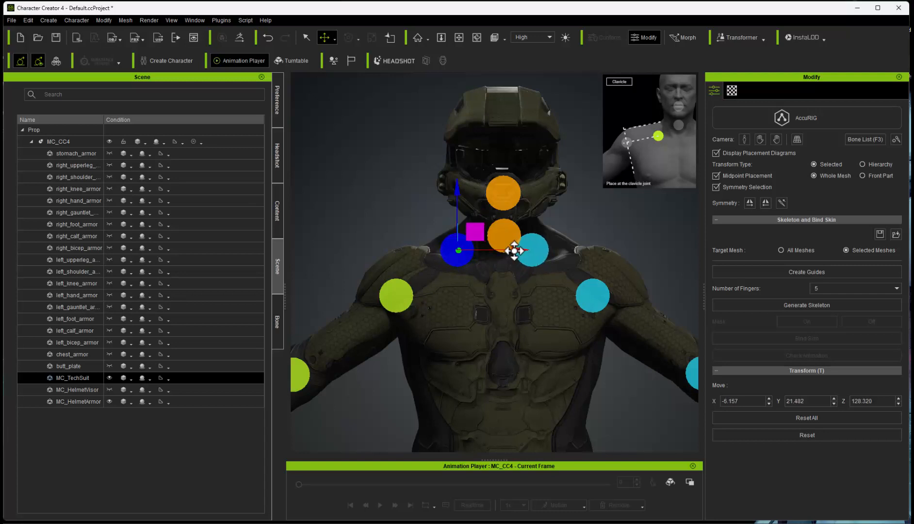
Step: Turn off symmetry selection and move only the left Clavicle guide outward to about X 8.3, Y 21.4, Z 128.3
{"action": "left_click", "coordinate": [713, 187]}
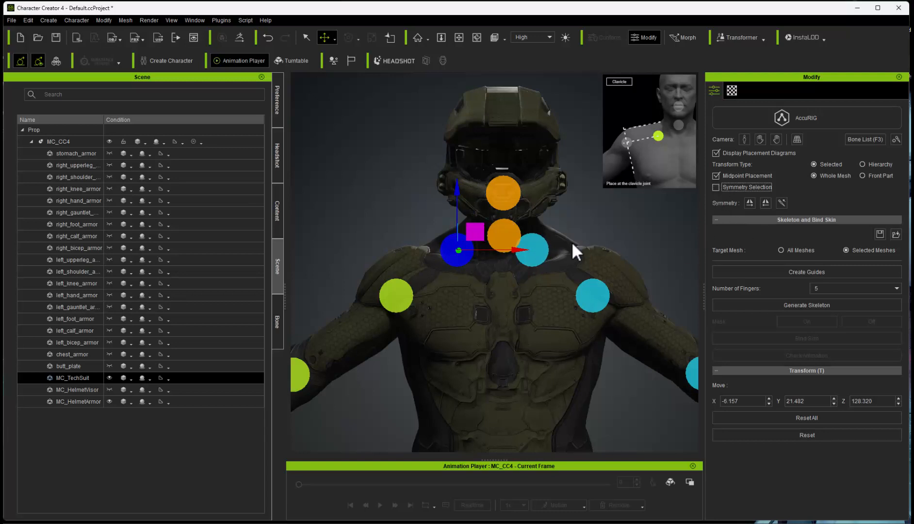
{"action": "left_click", "coordinate": [540, 253]}
{"action": "left_click_drag", "start_coordinate": [583, 247], "coordinate": [606, 249]}
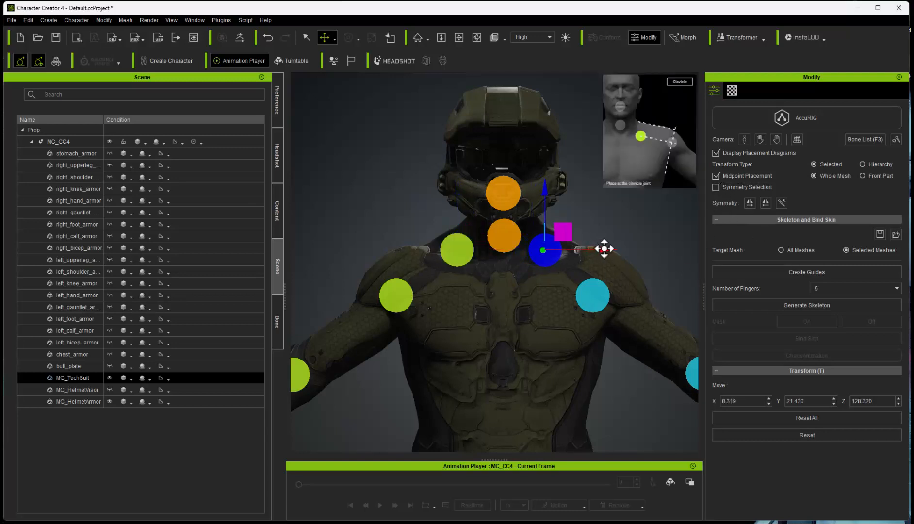
Step: Turn symmetry selection back on and raise both Shoulder guides, the right one at about X -15.7, Y 18.8, Z 122.9
{"action": "left_click", "coordinate": [390, 304]}
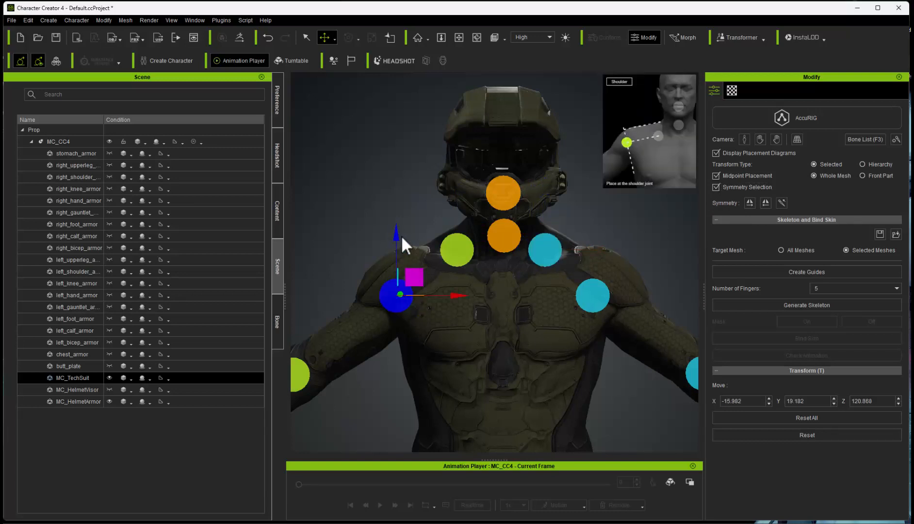
{"action": "left_click_drag", "start_coordinate": [397, 233], "coordinate": [394, 219]}
{"action": "left_click_drag", "start_coordinate": [450, 286], "coordinate": [453, 285]}
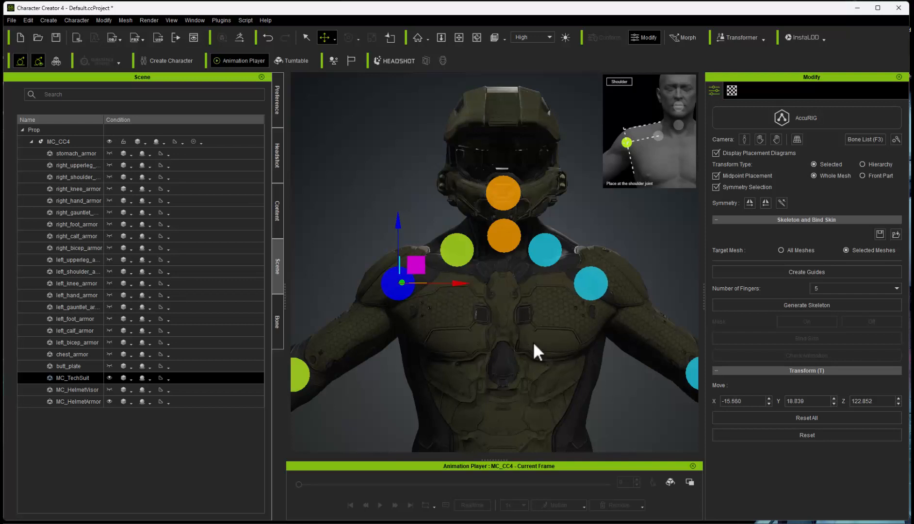
Step: Examine the head, neck, clavicle and shoulder guide placement on the upper body from the side and front
{"action": "key", "text": "s"}
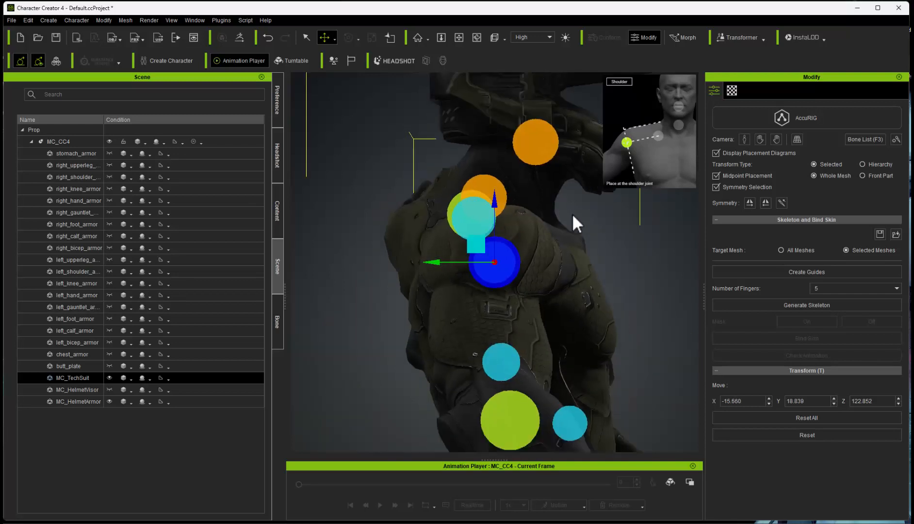
{"action": "scroll", "coordinate": [572, 213], "scroll_direction": "down", "scroll_amount": 3}
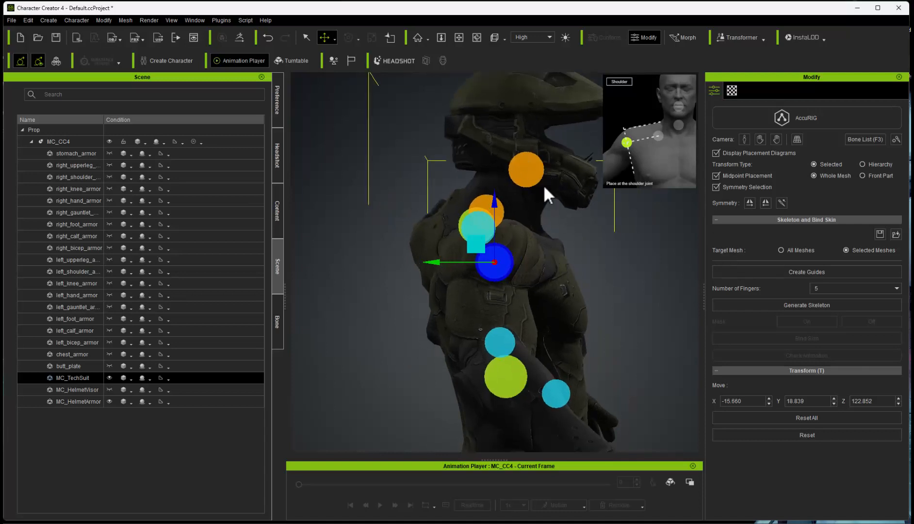
{"action": "left_click", "coordinate": [495, 198]}
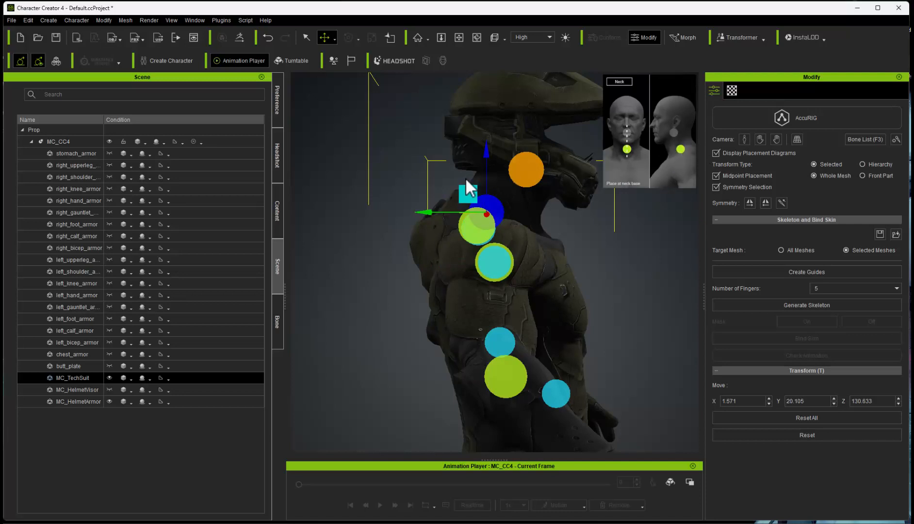
{"action": "key", "text": "f"}
{"action": "scroll", "coordinate": [567, 313], "scroll_direction": "down", "scroll_amount": 3}
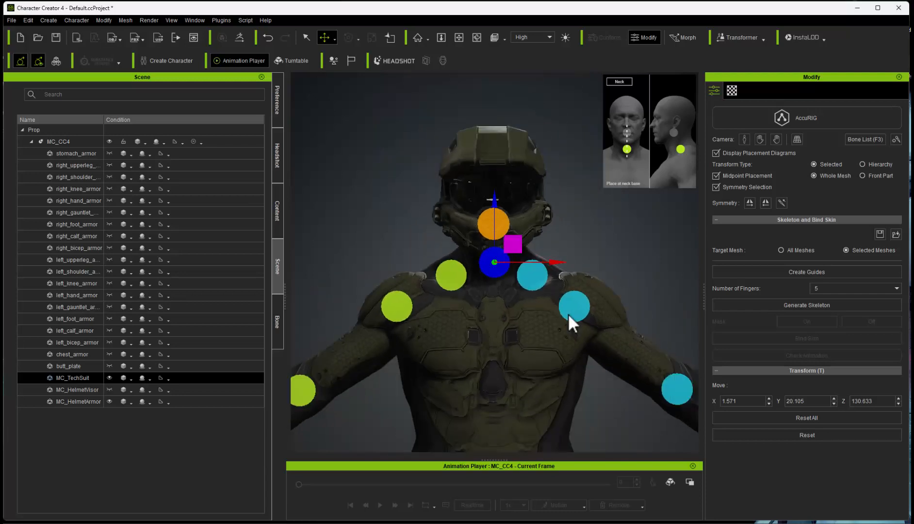
{"action": "right_click_drag", "start_coordinate": [576, 352], "coordinate": [486, 413]}
{"action": "middle_click_drag", "start_coordinate": [486, 414], "coordinate": [491, 237]}
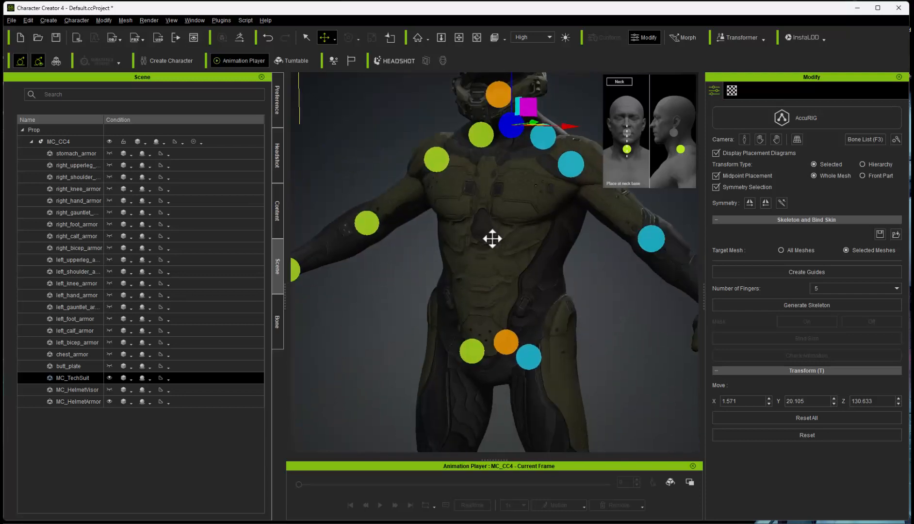
{"action": "scroll", "coordinate": [526, 310], "scroll_direction": "down", "scroll_amount": 2}
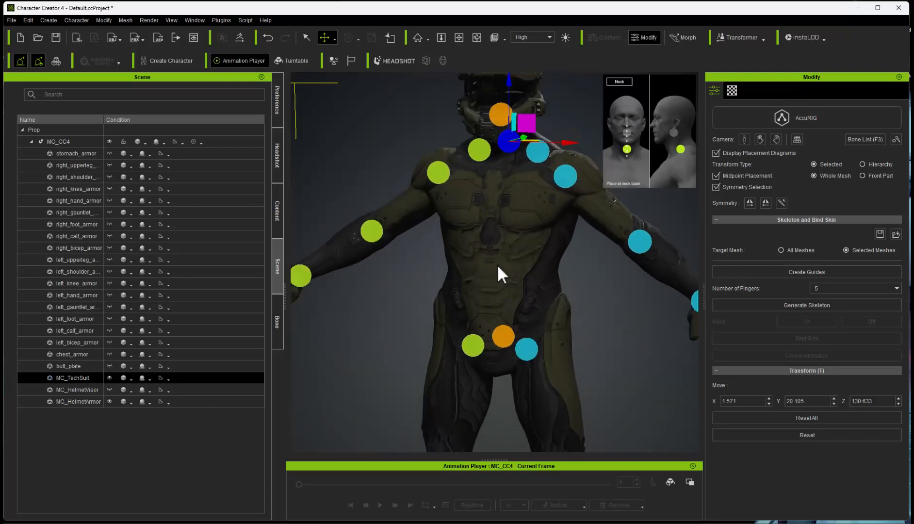
{"action": "scroll", "coordinate": [497, 264], "scroll_direction": "up", "scroll_amount": 4}
{"action": "middle_click_drag", "start_coordinate": [526, 316], "coordinate": [501, 369]}
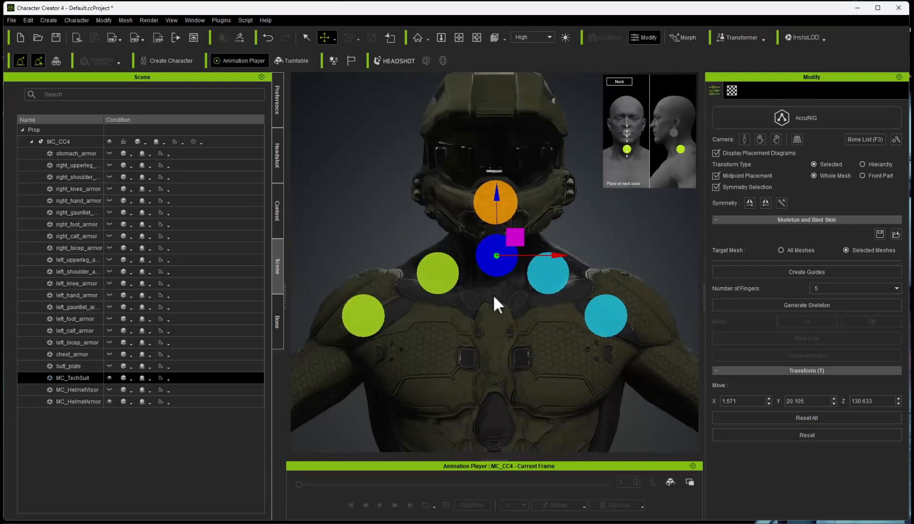
Step: Raise the Pelvis guide to the lower abdomen and centre it on the body at about X 1.6
{"action": "scroll", "coordinate": [497, 306], "scroll_direction": "down", "scroll_amount": 5}
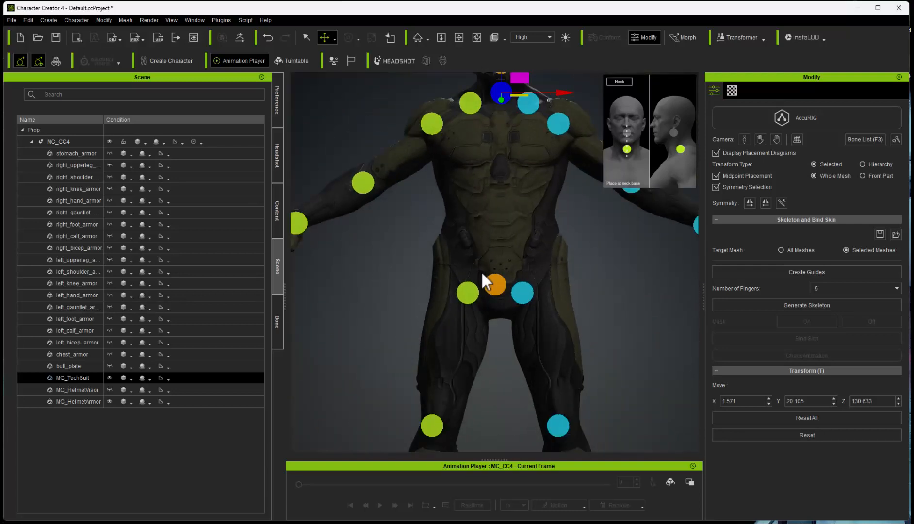
{"action": "left_click", "coordinate": [495, 286]}
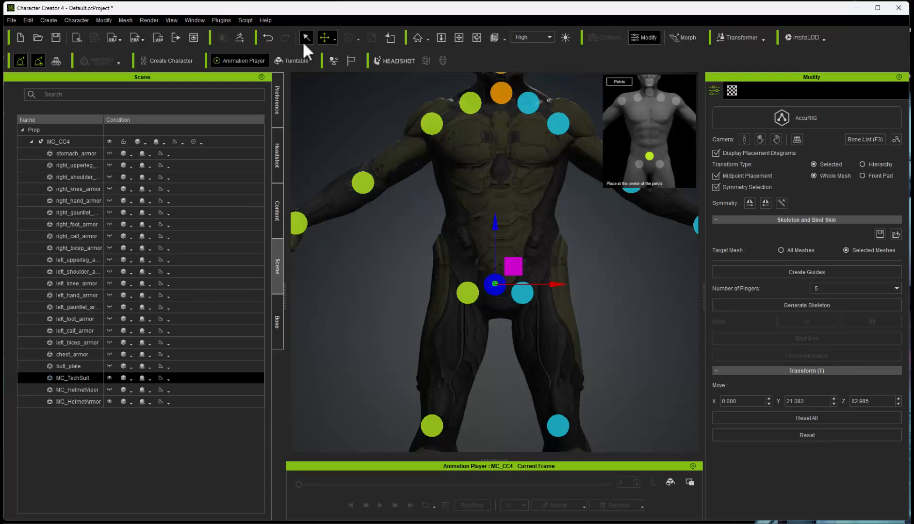
{"action": "left_click", "coordinate": [306, 38]}
{"action": "left_click", "coordinate": [504, 266]}
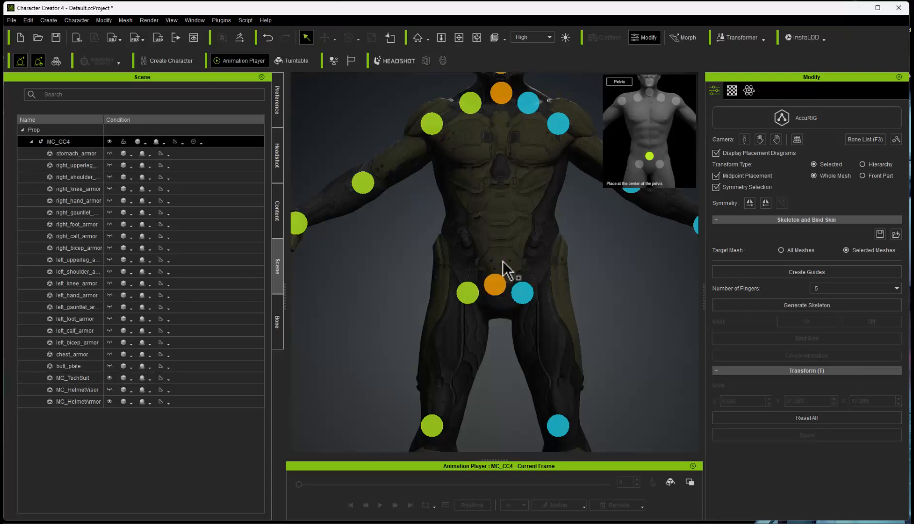
{"action": "left_click", "coordinate": [502, 290]}
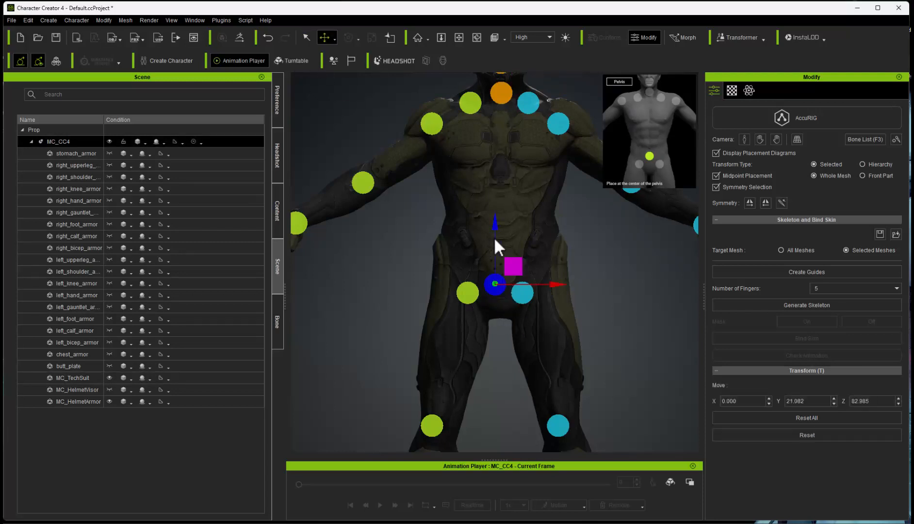
{"action": "left_click_drag", "start_coordinate": [495, 211], "coordinate": [563, 275]}
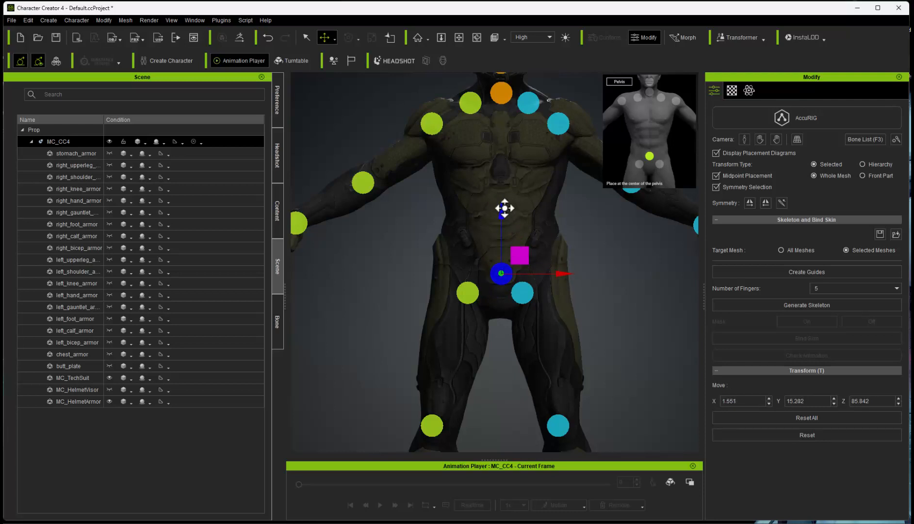
Step: Place the hip guides without symmetry, the left at about X 9.8 and the right at about X -7.1, Y 16.8, Z 82.4
{"action": "left_click", "coordinate": [524, 292]}
{"action": "left_click_drag", "start_coordinate": [579, 294], "coordinate": [598, 294]}
{"action": "left_click", "coordinate": [721, 187]}
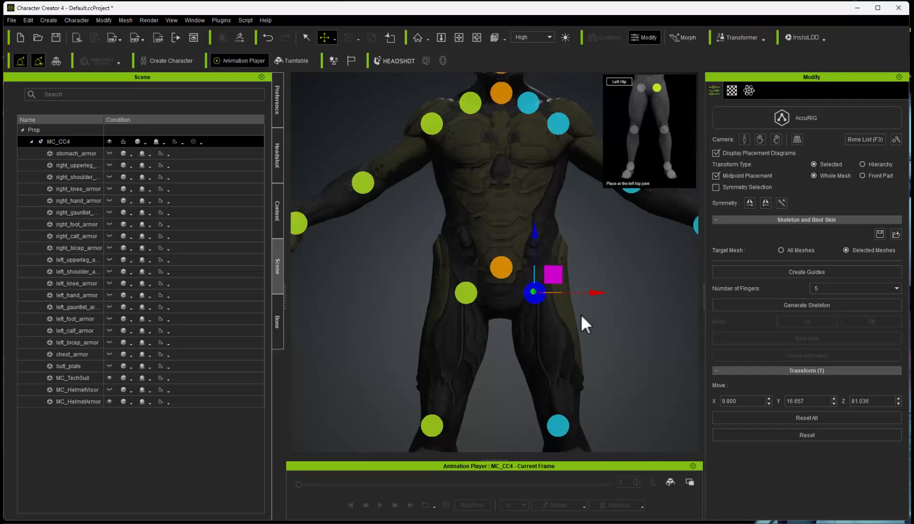
{"action": "left_click", "coordinate": [466, 292]}
{"action": "left_click_drag", "start_coordinate": [467, 236], "coordinate": [467, 232]}
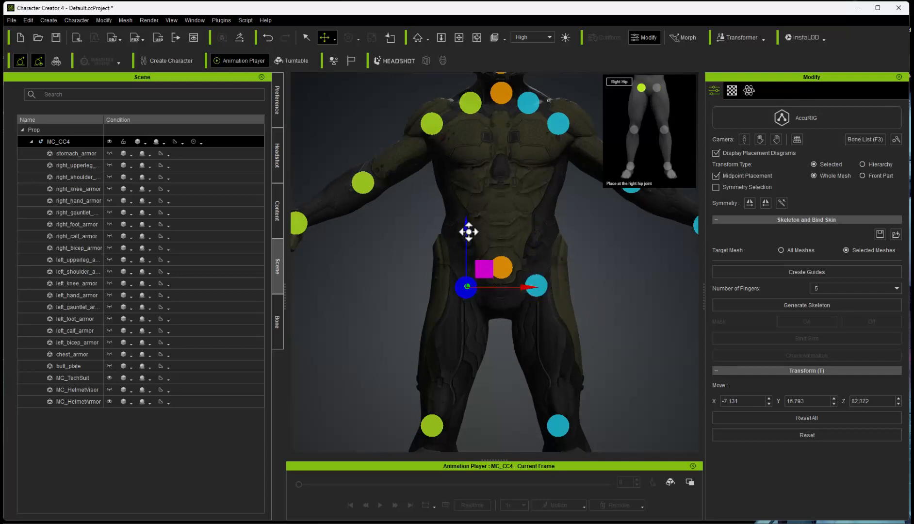
Step: Centre the Ankle guides individually, the left at about X 21.2, Y 20.9, Z 13.7 and the right at about X -19.5, Y 20.8, Z 13.7
{"action": "scroll", "coordinate": [533, 313], "scroll_direction": "up", "scroll_amount": 5}
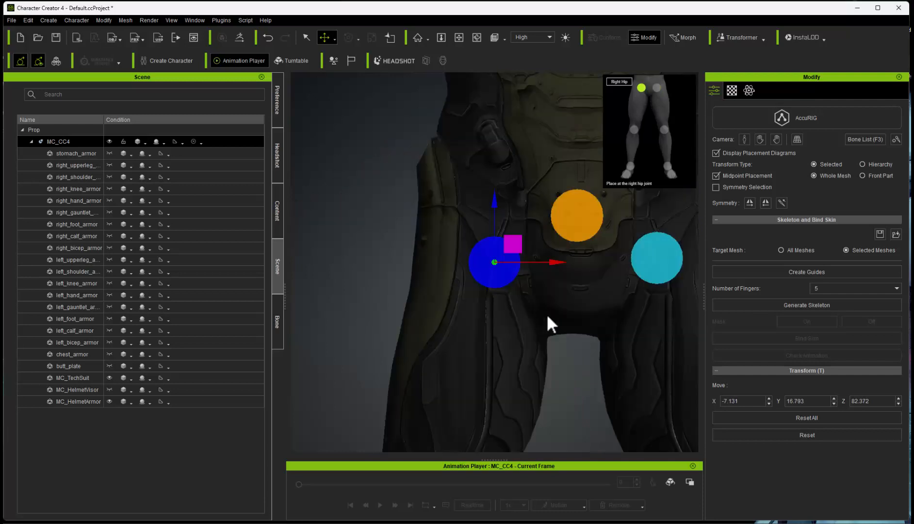
{"action": "scroll", "coordinate": [553, 315], "scroll_direction": "down", "scroll_amount": 5}
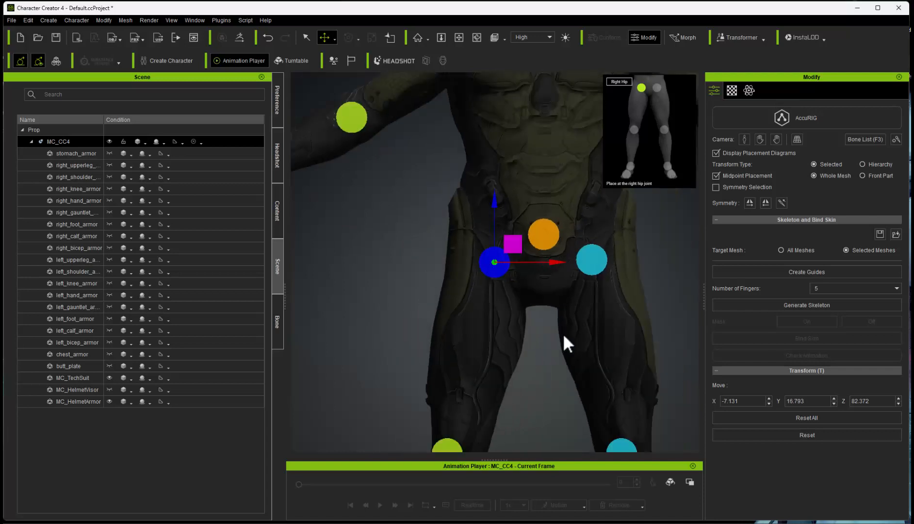
{"action": "middle_click_drag", "start_coordinate": [587, 365], "coordinate": [557, 258]}
{"action": "scroll", "coordinate": [579, 297], "scroll_direction": "up", "scroll_amount": 1}
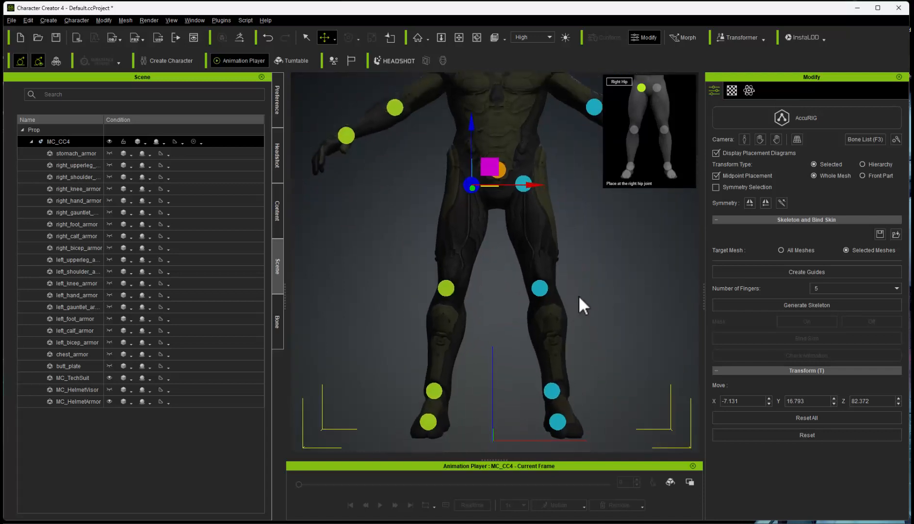
{"action": "left_click", "coordinate": [551, 390]}
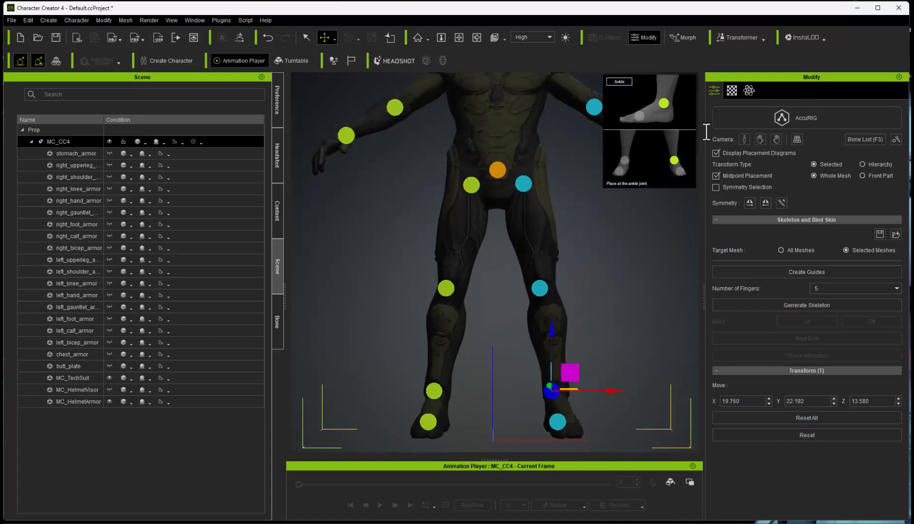
{"action": "left_click_drag", "start_coordinate": [610, 395], "coordinate": [625, 388]}
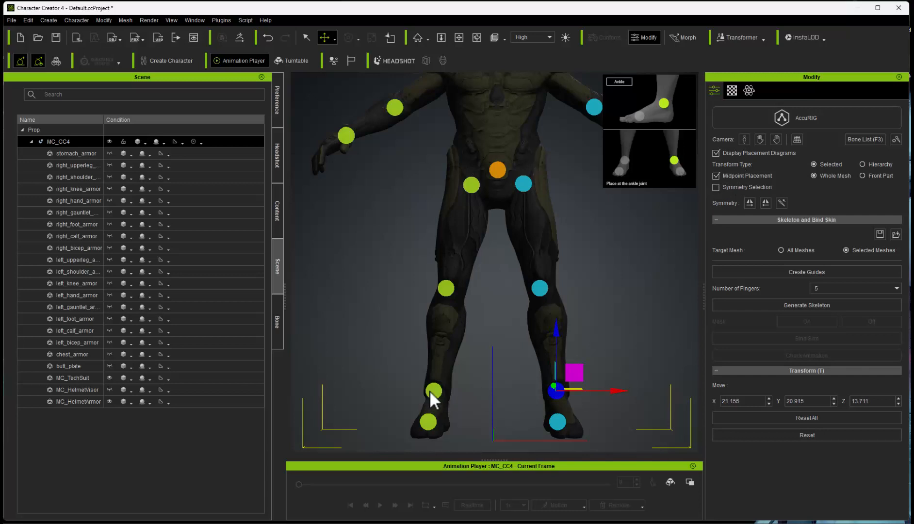
{"action": "key", "text": "Tab"}
{"action": "left_click_drag", "start_coordinate": [496, 390], "coordinate": [497, 390]}
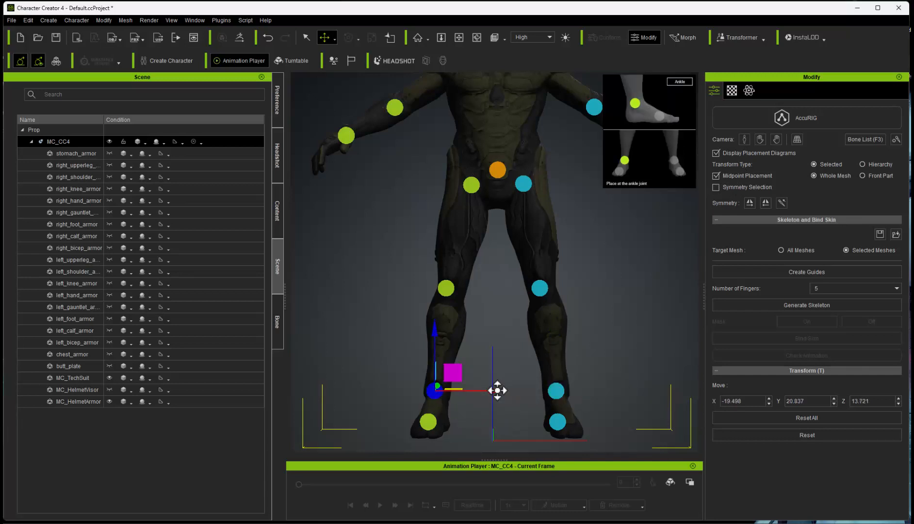
Step: Move the left Toebase guide outward to about X 23.4, Y 14.9, Z 4.1 and check it from the side
{"action": "left_click", "coordinate": [564, 422]}
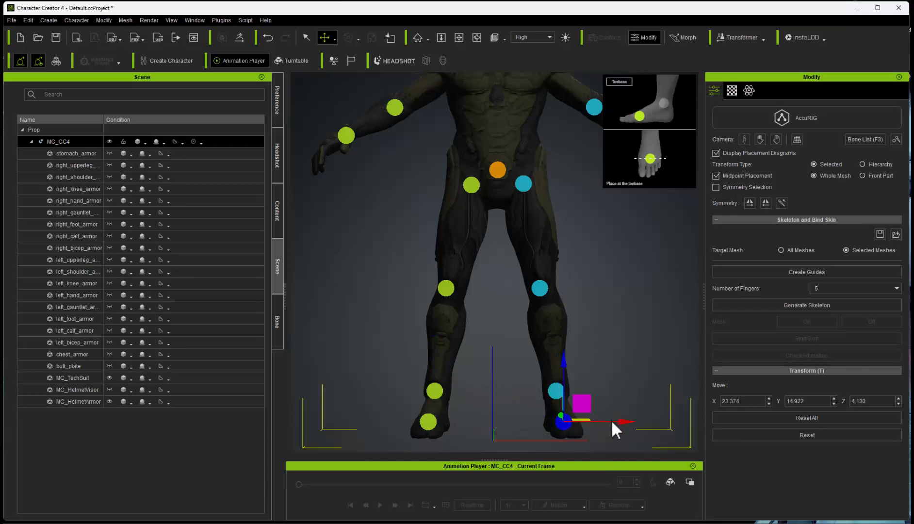
{"action": "key", "text": "f"}
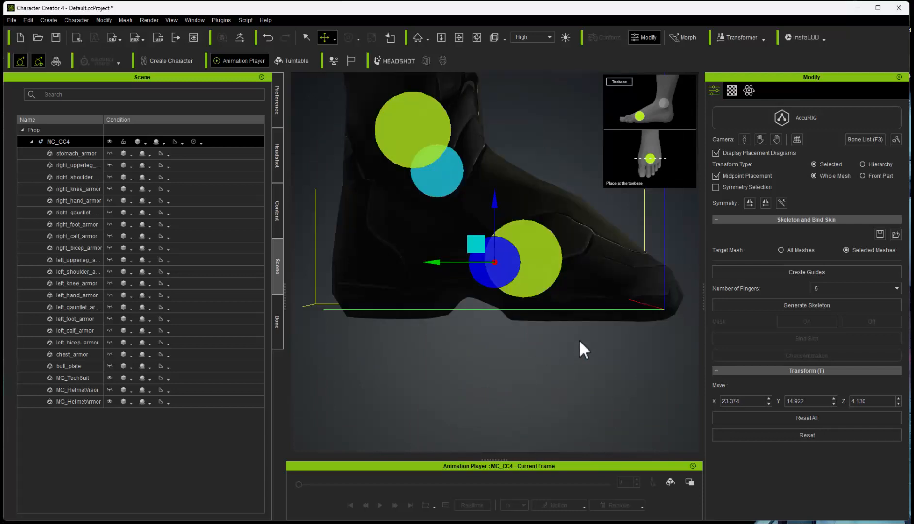
{"action": "scroll", "coordinate": [585, 346], "scroll_direction": "down", "scroll_amount": 4}
{"action": "scroll", "coordinate": [584, 345], "scroll_direction": "down", "scroll_amount": 2}
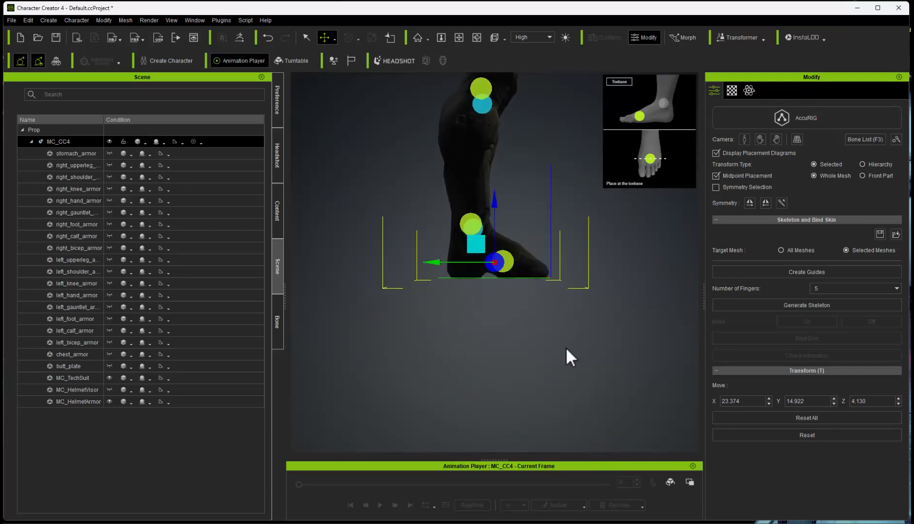
Step: Check the placed body guides from the front and generate the skeleton from them
{"action": "right_click_drag", "start_coordinate": [566, 346], "coordinate": [571, 297]}
{"action": "middle_click_drag", "start_coordinate": [555, 179], "coordinate": [542, 153]}
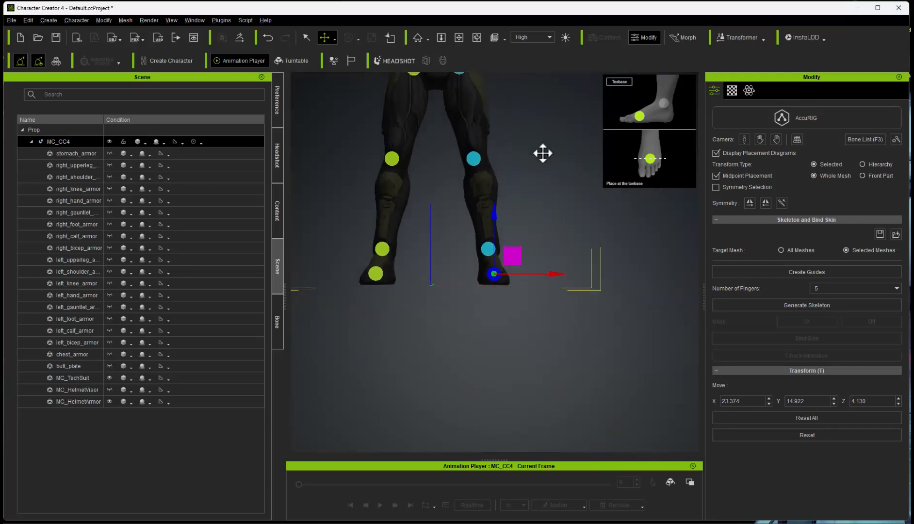
{"action": "scroll", "coordinate": [536, 179], "scroll_direction": "down", "scroll_amount": 3}
{"action": "middle_click_drag", "start_coordinate": [529, 206], "coordinate": [550, 284]}
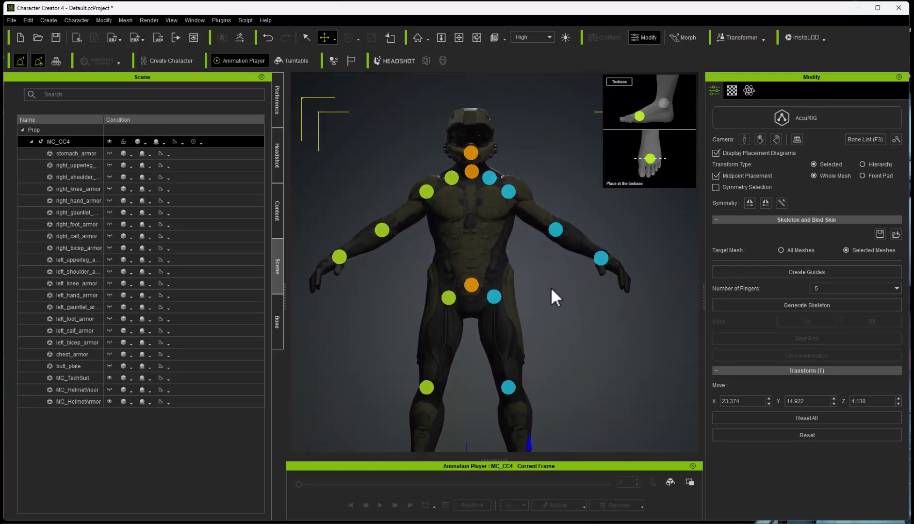
{"action": "right_click_drag", "start_coordinate": [553, 296], "coordinate": [539, 314]}
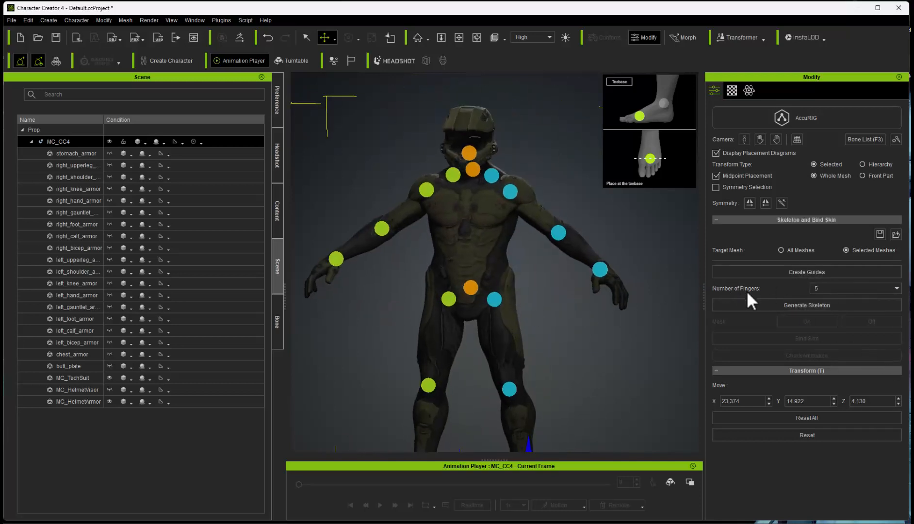
{"action": "right_click_drag", "start_coordinate": [649, 327], "coordinate": [606, 275]}
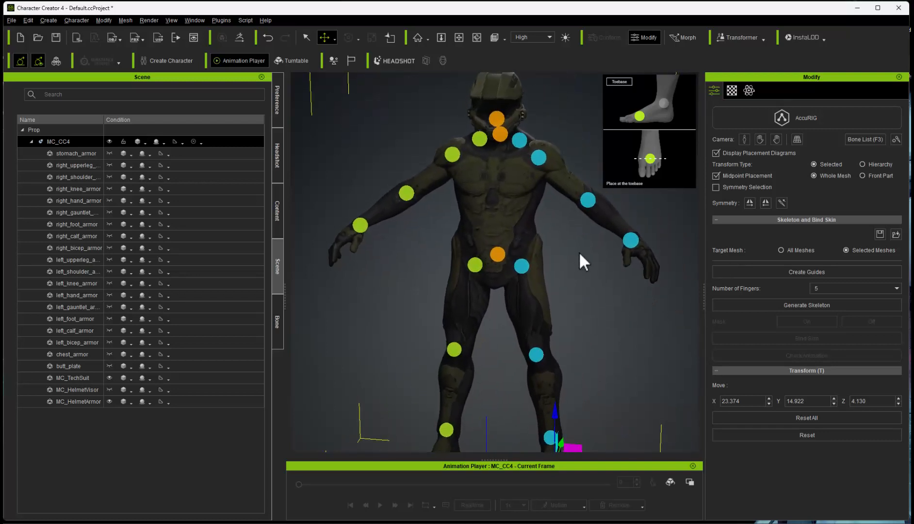
{"action": "middle_click_drag", "start_coordinate": [579, 251], "coordinate": [663, 275]}
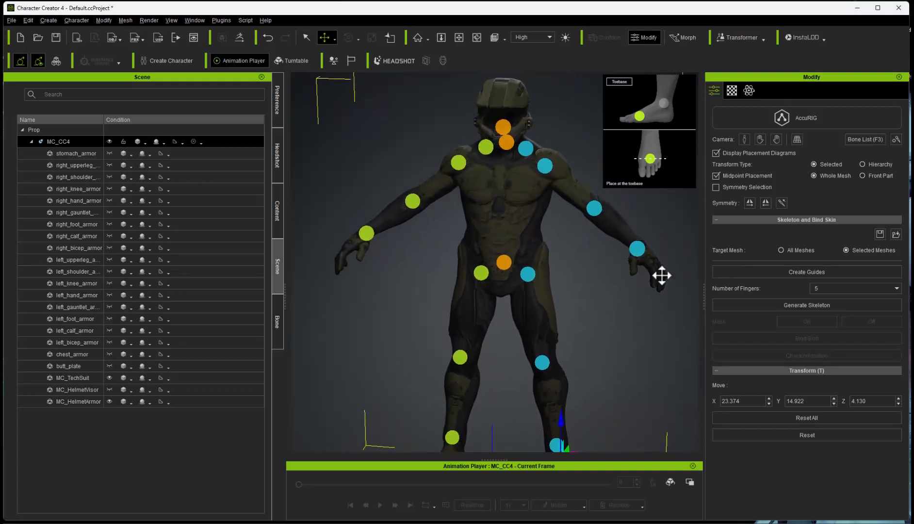
{"action": "left_click", "coordinate": [776, 303]}
Step: Examine the generated skeleton from several angles, checking the bones in the legs, feet, torso, arms and head
{"action": "left_click_drag", "start_coordinate": [426, 170], "coordinate": [458, 206]}
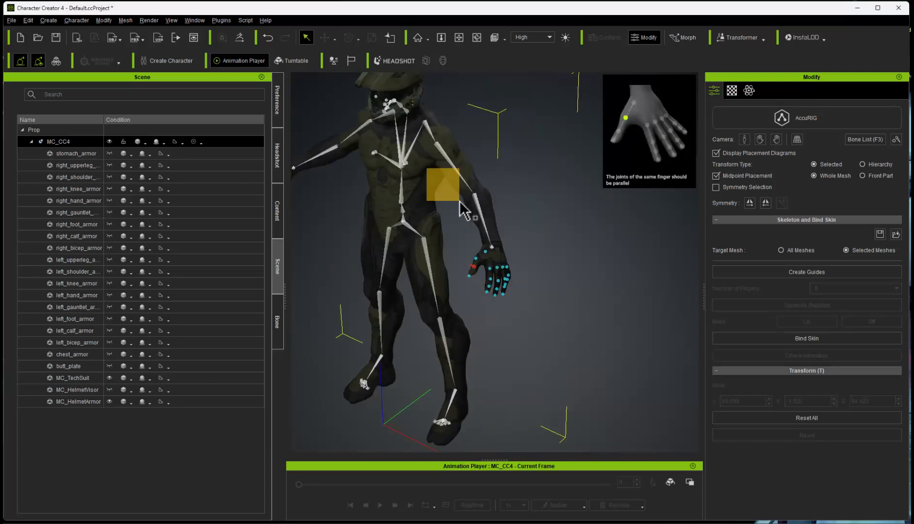
{"action": "right_click_drag", "start_coordinate": [459, 206], "coordinate": [377, 194]}
{"action": "middle_click_drag", "start_coordinate": [377, 193], "coordinate": [431, 212]}
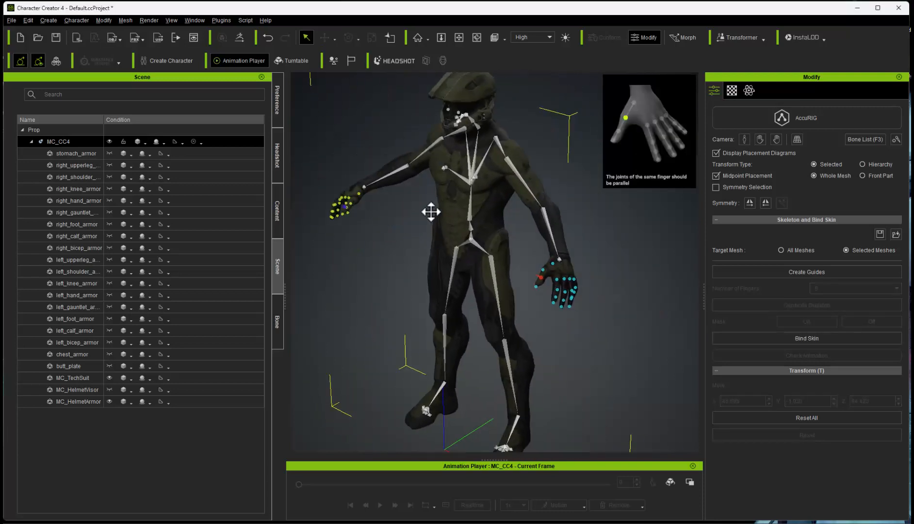
{"action": "right_click_drag", "start_coordinate": [430, 212], "coordinate": [547, 218]}
{"action": "middle_click_drag", "start_coordinate": [548, 286], "coordinate": [532, 196]}
{"action": "right_click_drag", "start_coordinate": [577, 213], "coordinate": [553, 353]}
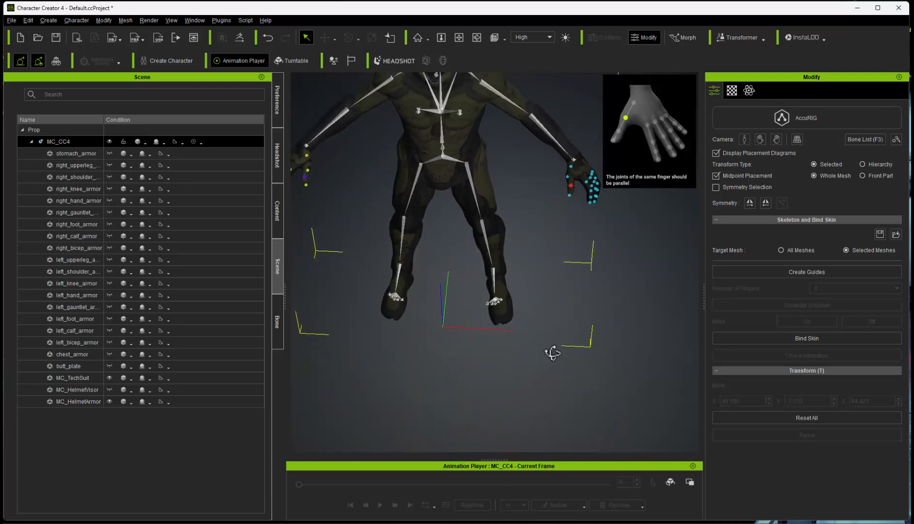
{"action": "right_click_drag", "start_coordinate": [546, 304], "coordinate": [504, 348]}
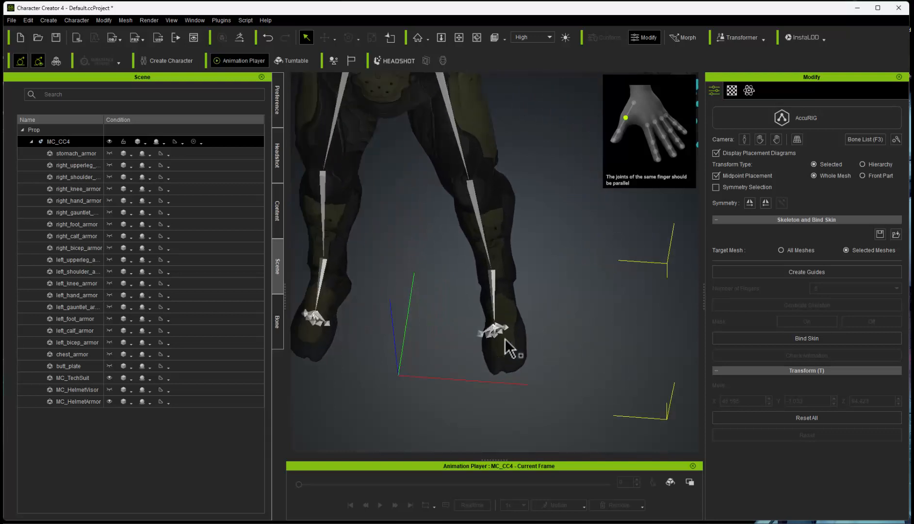
{"action": "scroll", "coordinate": [567, 312], "scroll_direction": "down", "scroll_amount": 2}
{"action": "middle_click_drag", "start_coordinate": [546, 262], "coordinate": [557, 282]}
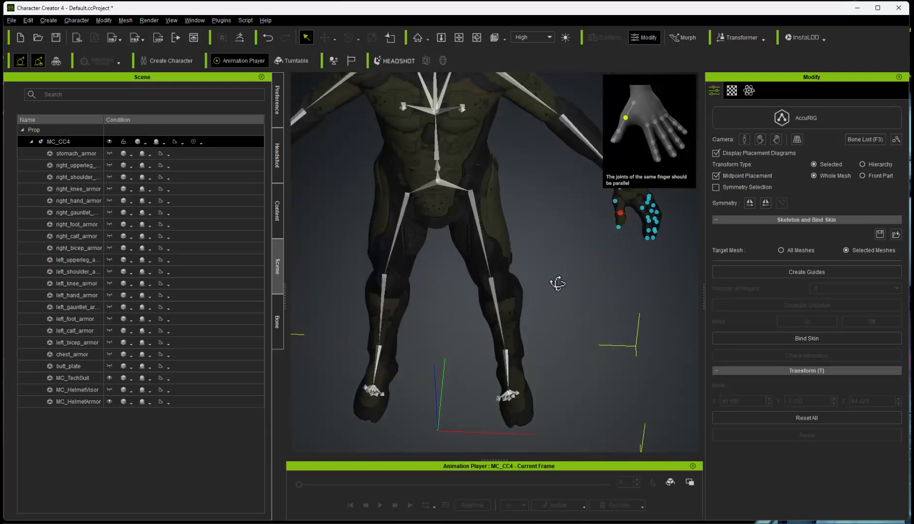
{"action": "right_click_drag", "start_coordinate": [557, 281], "coordinate": [533, 135]}
{"action": "middle_click_drag", "start_coordinate": [534, 136], "coordinate": [543, 265]}
{"action": "right_click_drag", "start_coordinate": [548, 291], "coordinate": [617, 186]}
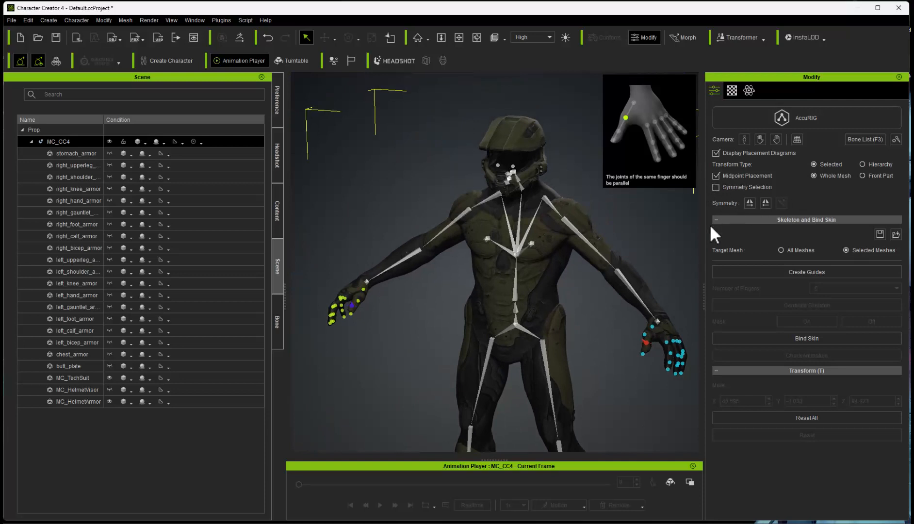
Step: In the right-hand view, move the middle finger's second joint guide to about X -55.3, Y -0.1, Z 91.2 and third to about X -55.1, Y -1.1, Z 89.3
{"action": "left_click", "coordinate": [760, 140]}
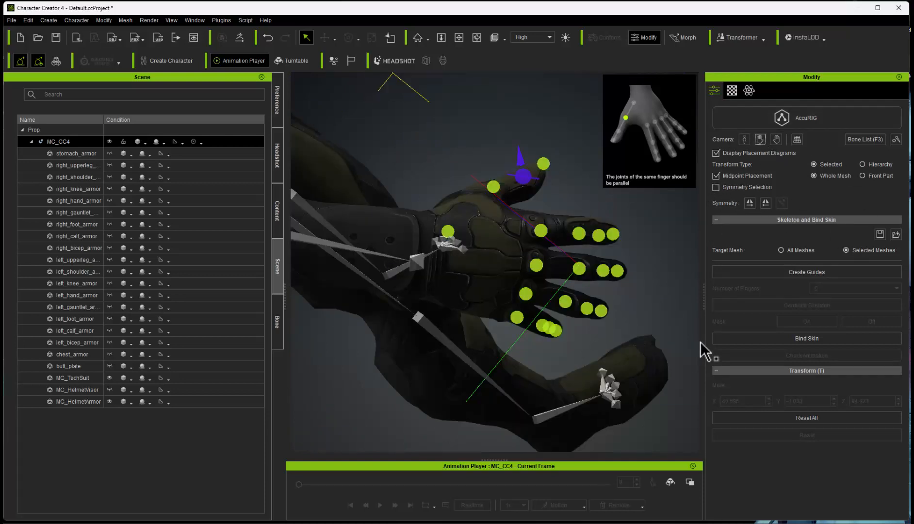
{"action": "left_click", "coordinate": [494, 187]}
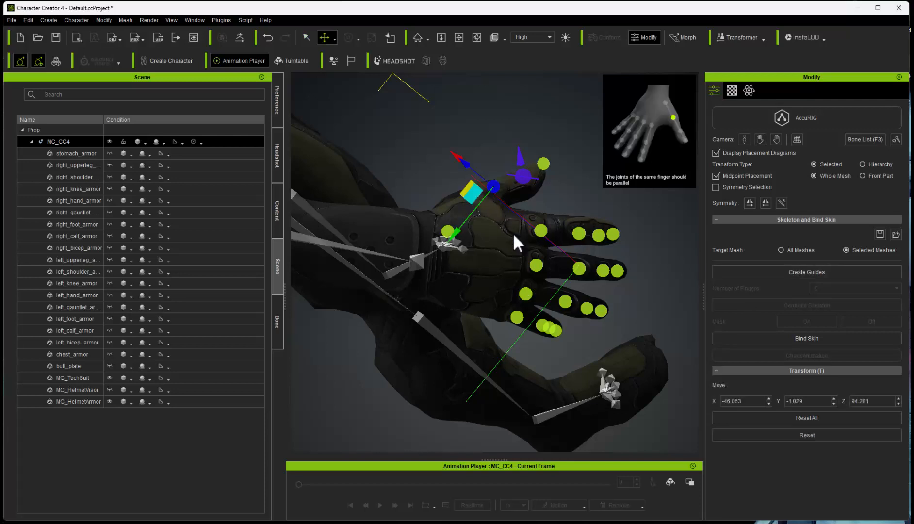
{"action": "left_click", "coordinate": [522, 177]}
{"action": "key", "text": "e"}
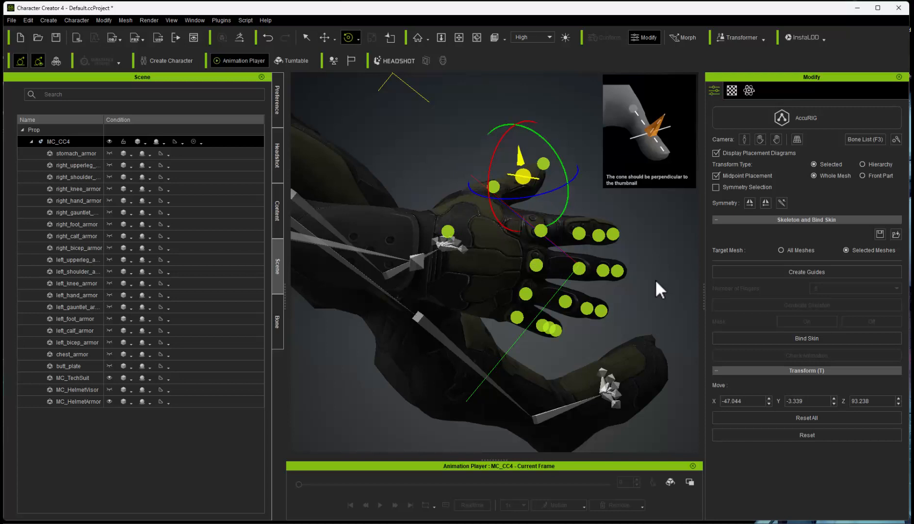
{"action": "left_click", "coordinate": [579, 269]}
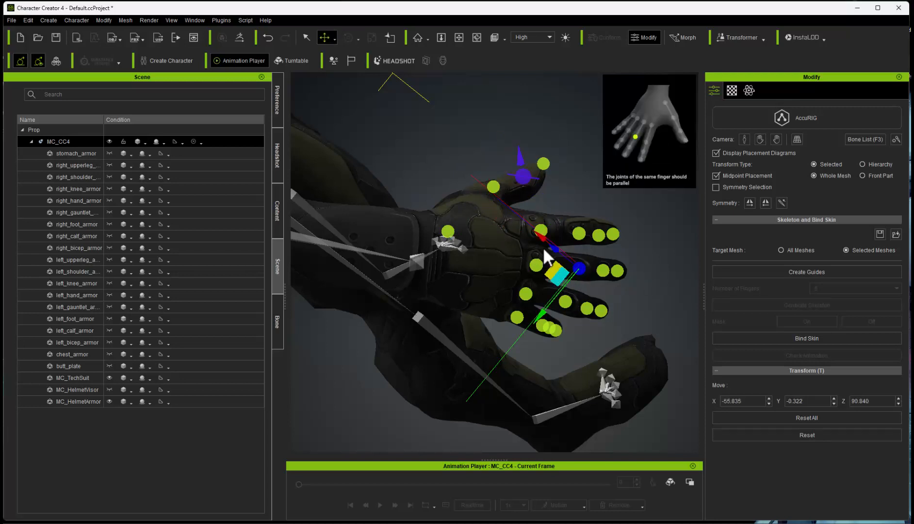
{"action": "left_click_drag", "start_coordinate": [553, 255], "coordinate": [545, 247]}
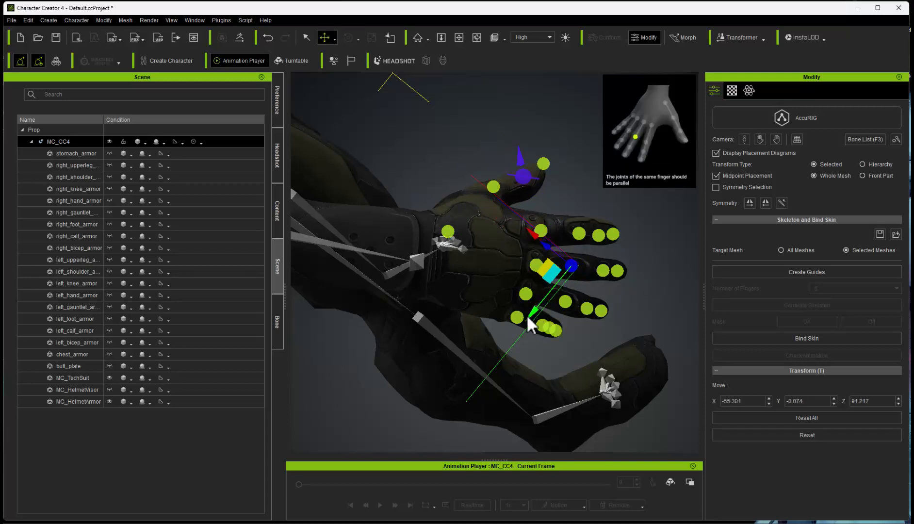
{"action": "left_click", "coordinate": [602, 271]}
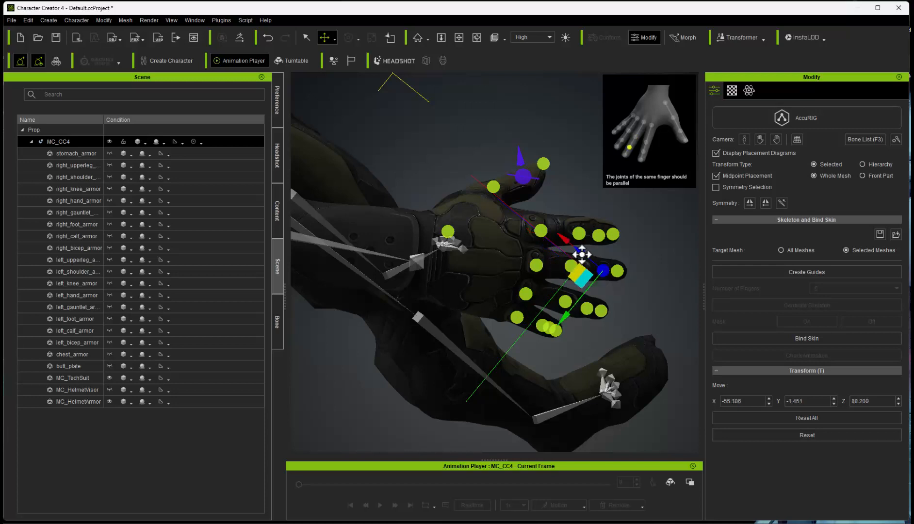
{"action": "left_click_drag", "start_coordinate": [581, 254], "coordinate": [575, 265]}
{"action": "left_click_drag", "start_coordinate": [559, 309], "coordinate": [556, 317]}
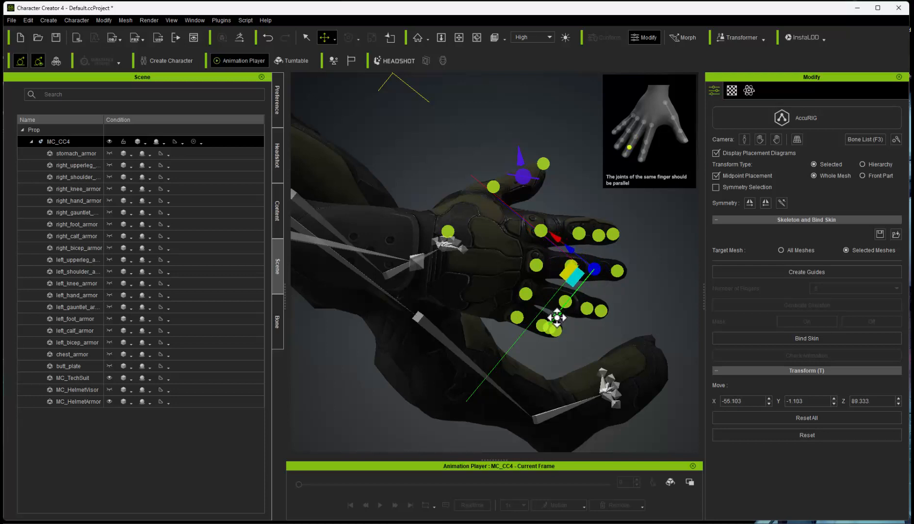
Step: Shift the right index finger's second joint guide to about X -53.7, Y -2.5, Z 91.9 and its third to about X -54.0, Y -3.5
{"action": "left_click", "coordinate": [579, 235]}
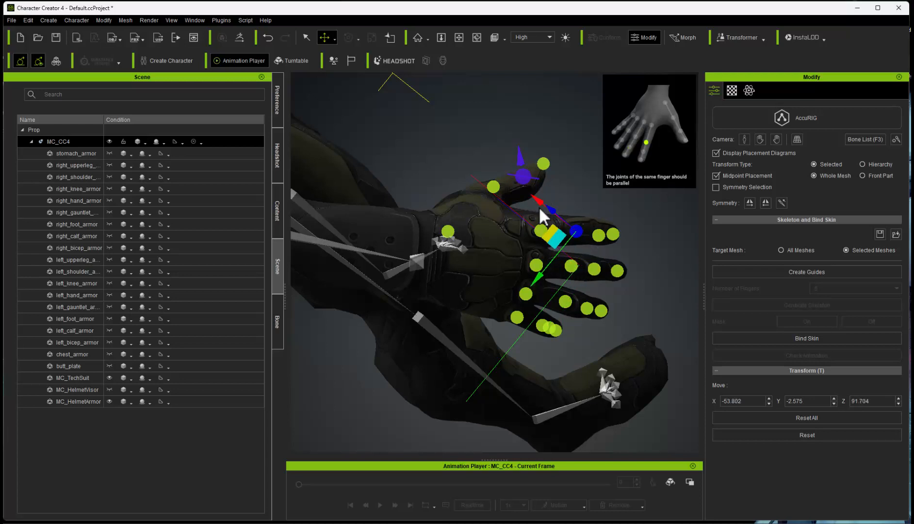
{"action": "left_click_drag", "start_coordinate": [544, 202], "coordinate": [535, 203]}
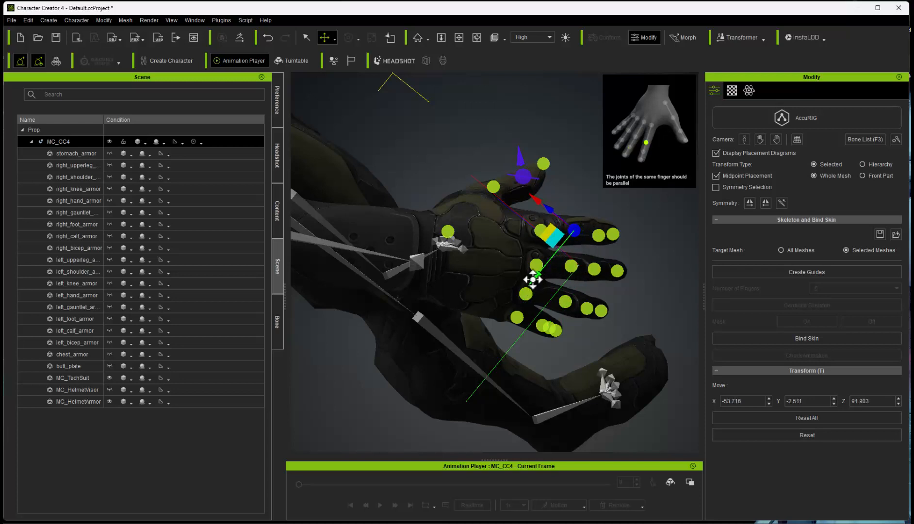
{"action": "left_click", "coordinate": [597, 234]}
{"action": "left_click_drag", "start_coordinate": [556, 204], "coordinate": [551, 204]}
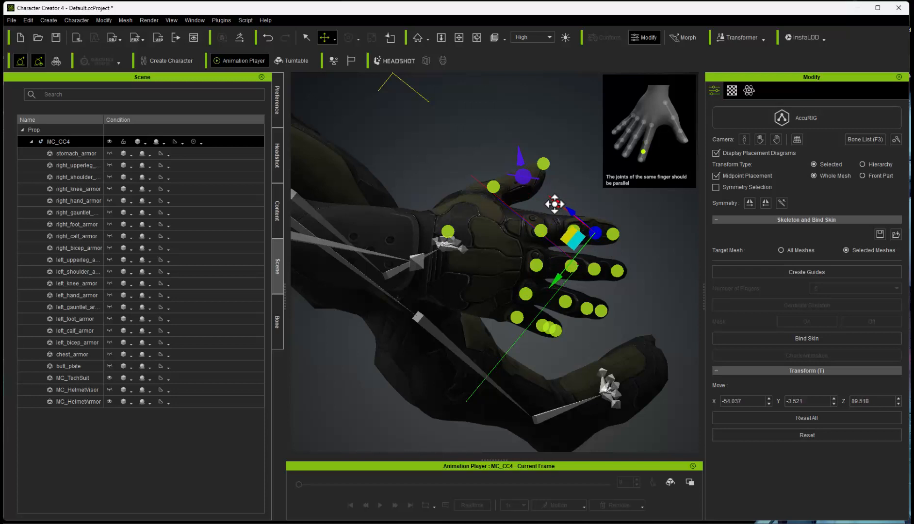
Step: Move the right ring finger's second and third joint guides toward the palm and the pinky's second joint guide to about X -55.6, Y 5.5, Z 89.8
{"action": "left_click", "coordinate": [563, 301]}
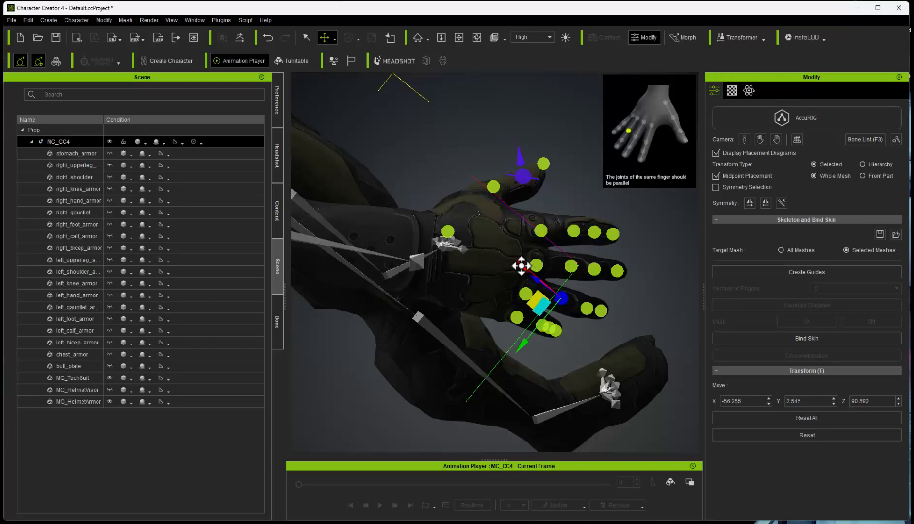
{"action": "left_click_drag", "start_coordinate": [521, 344], "coordinate": [503, 293]}
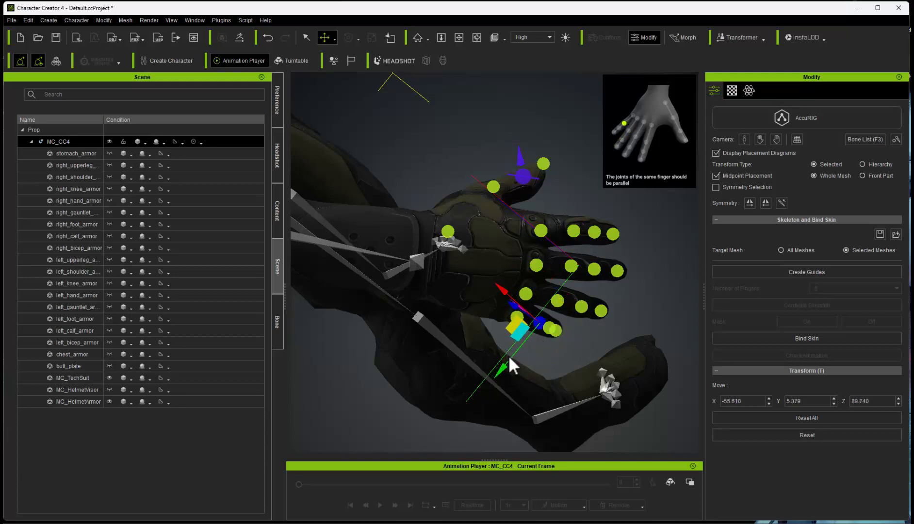
{"action": "left_click_drag", "start_coordinate": [499, 369], "coordinate": [501, 369]}
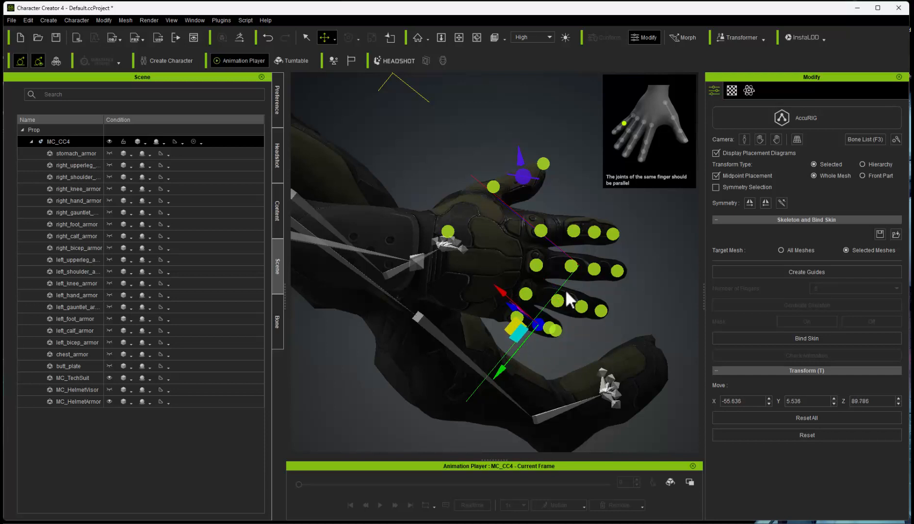
Step: Move the right thumb's base guide to about X -46.7, Y -1.0, Z 94.3 and nudge the thumb tip guide toward the centre of the tip
{"action": "left_click", "coordinate": [494, 187]}
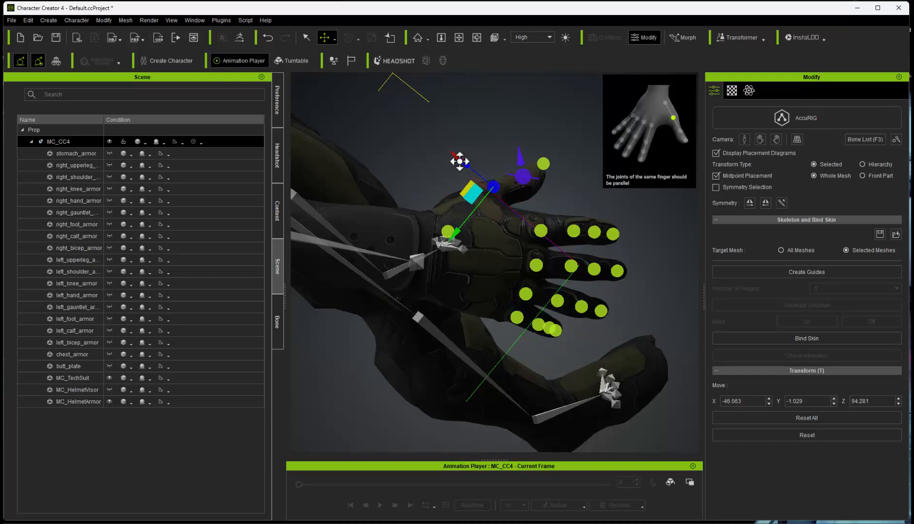
{"action": "left_click_drag", "start_coordinate": [459, 161], "coordinate": [461, 159]}
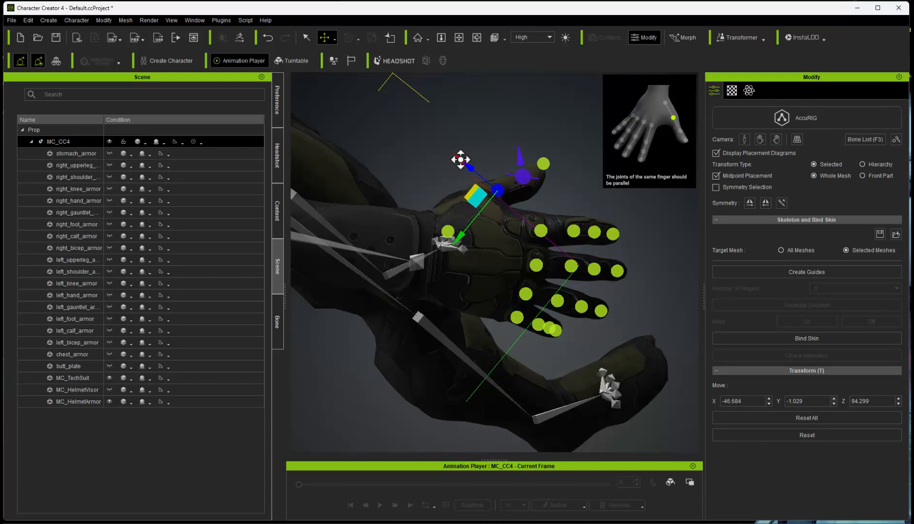
{"action": "left_click", "coordinate": [544, 163]}
{"action": "left_click_drag", "start_coordinate": [505, 208], "coordinate": [506, 152]}
{"action": "left_click", "coordinate": [452, 229]}
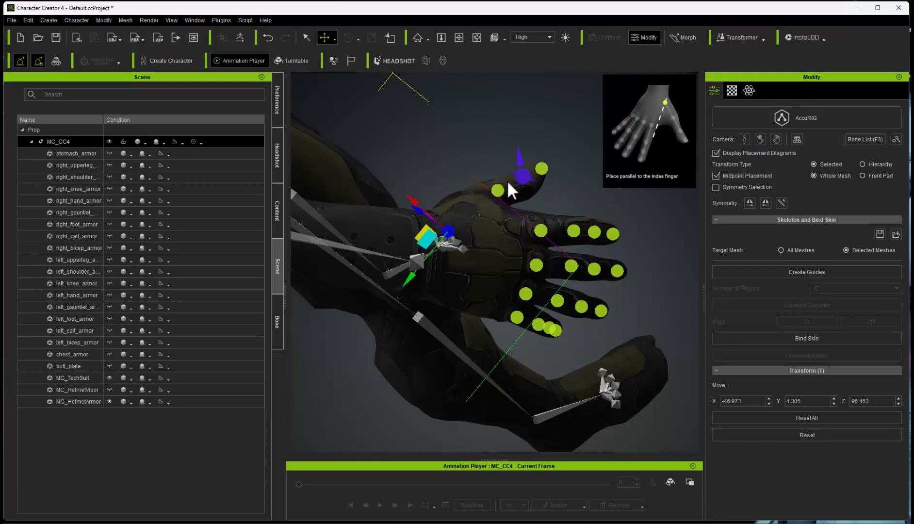
Step: Centre the right pinky's second joint guide inside the finger from the side, at about X -55.9, Y 5.3
{"action": "middle_click_drag", "start_coordinate": [647, 305], "coordinate": [612, 277]}
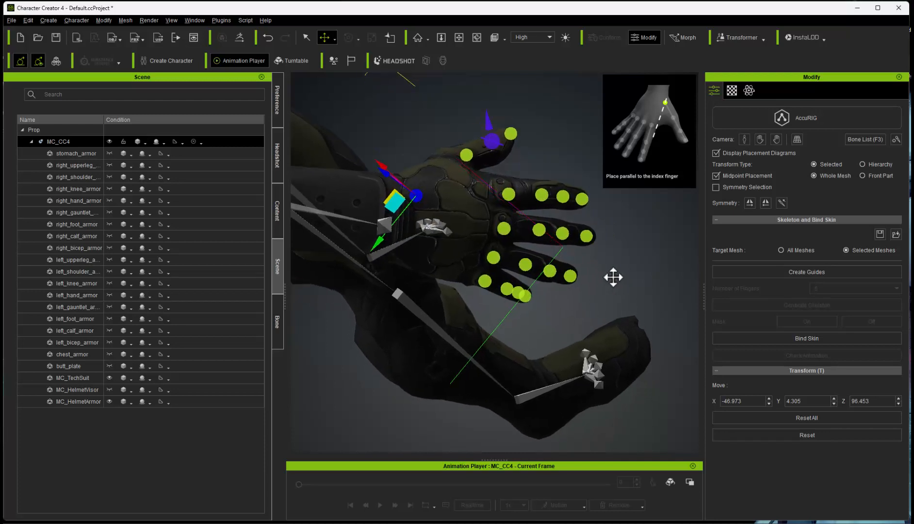
{"action": "right_click_drag", "start_coordinate": [612, 277], "coordinate": [594, 311]}
{"action": "middle_click_drag", "start_coordinate": [653, 276], "coordinate": [592, 304]}
{"action": "right_click_drag", "start_coordinate": [592, 304], "coordinate": [555, 319]}
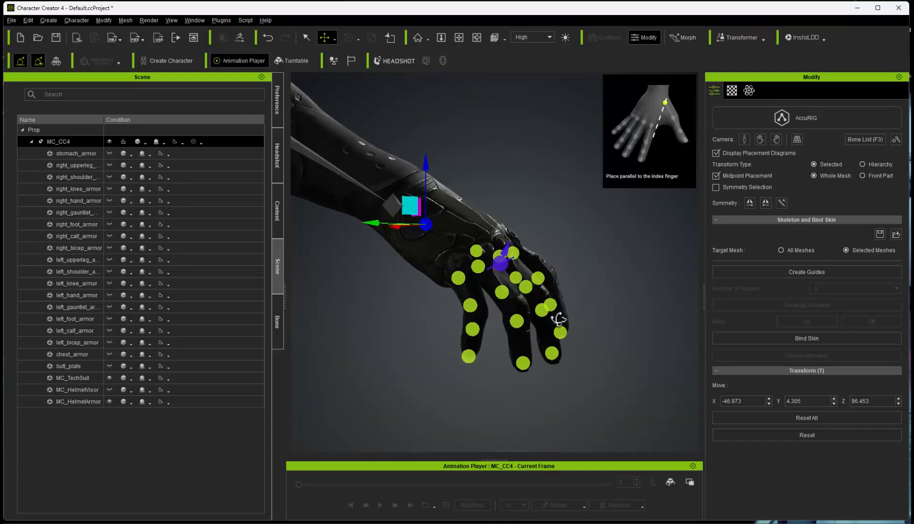
{"action": "left_click", "coordinate": [470, 306]}
{"action": "right_click_drag", "start_coordinate": [533, 355], "coordinate": [492, 321]}
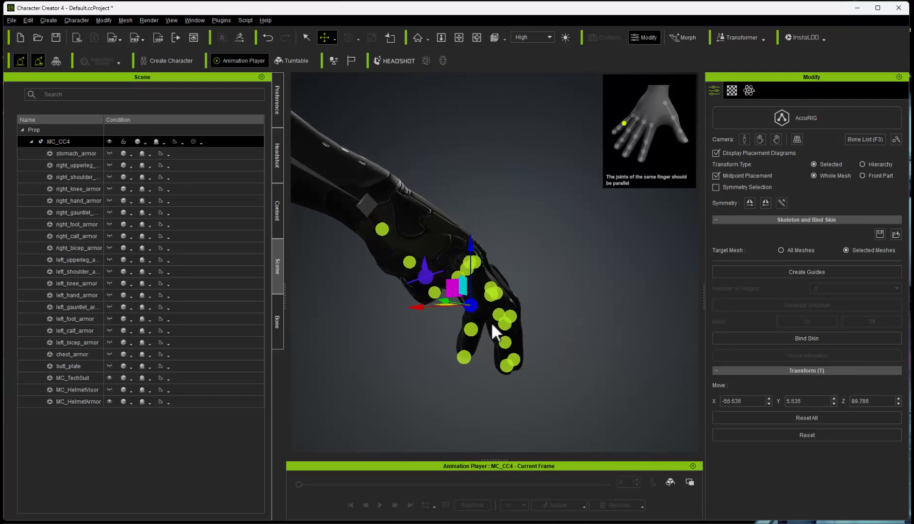
{"action": "left_click_drag", "start_coordinate": [419, 309], "coordinate": [425, 307]}
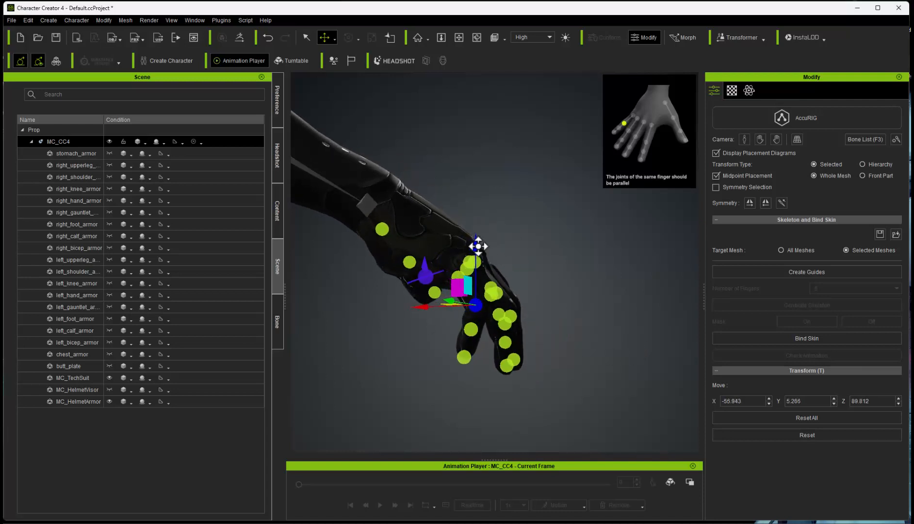
{"action": "left_click_drag", "start_coordinate": [478, 246], "coordinate": [477, 244]}
Step: Raise the right pinky's tip guide to about X -54.9, Y 5.2, Z 86.1 and return to the right-hand camera view
{"action": "right_click_drag", "start_coordinate": [499, 353], "coordinate": [690, 294]}
{"action": "left_click", "coordinate": [471, 331]}
{"action": "left_click", "coordinate": [461, 359]}
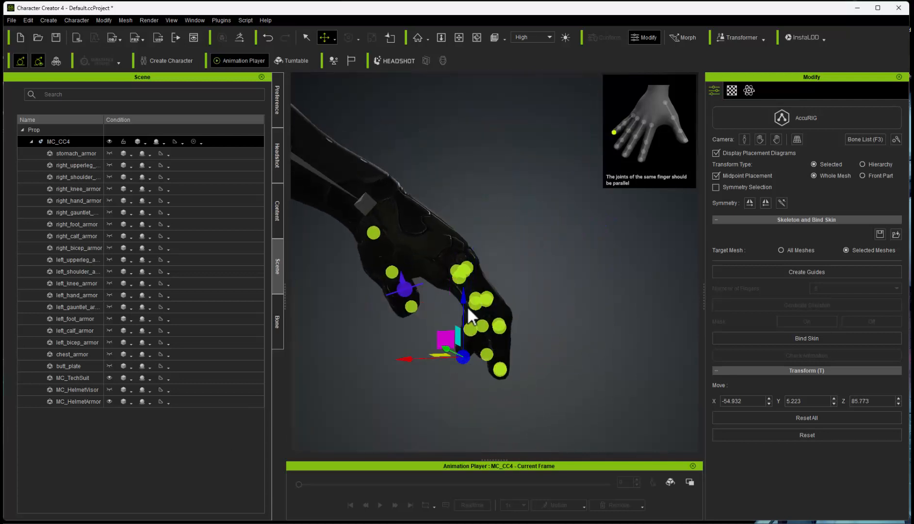
{"action": "left_click_drag", "start_coordinate": [468, 301], "coordinate": [469, 298]}
{"action": "right_click_drag", "start_coordinate": [468, 297], "coordinate": [809, 183]}
{"action": "left_click", "coordinate": [760, 139]}
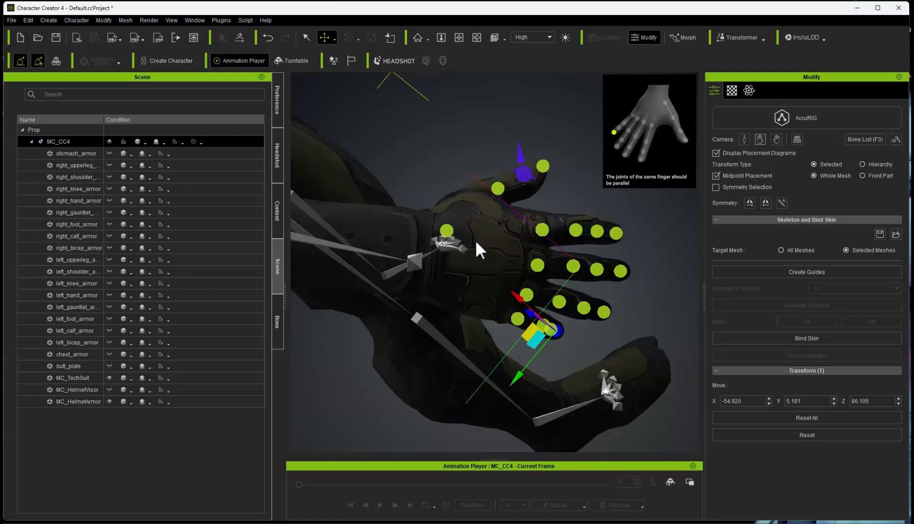
Step: Reposition the right thumb's middle joint guide to about X -46.8, Y -3.0, Z 92.7, checking it from the side
{"action": "left_click", "coordinate": [528, 179]}
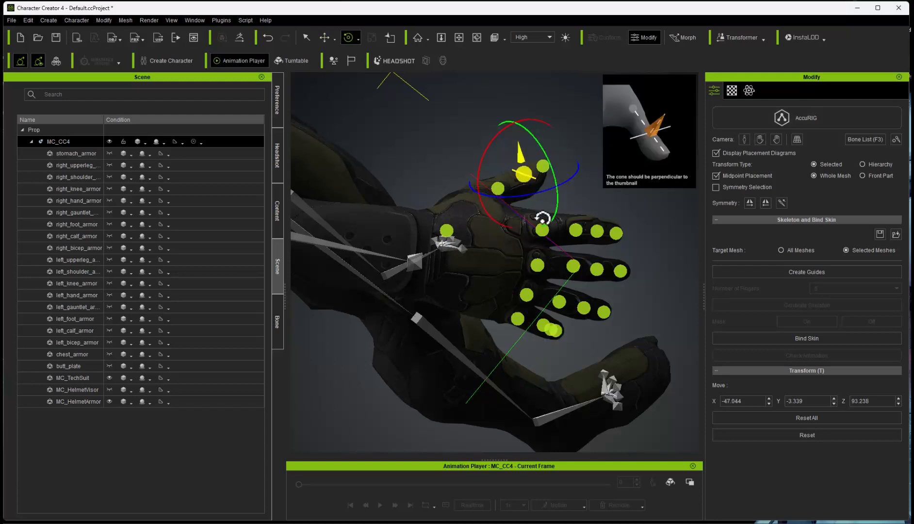
{"action": "right_click_drag", "start_coordinate": [645, 284], "coordinate": [320, 41]}
{"action": "left_click", "coordinate": [324, 38]}
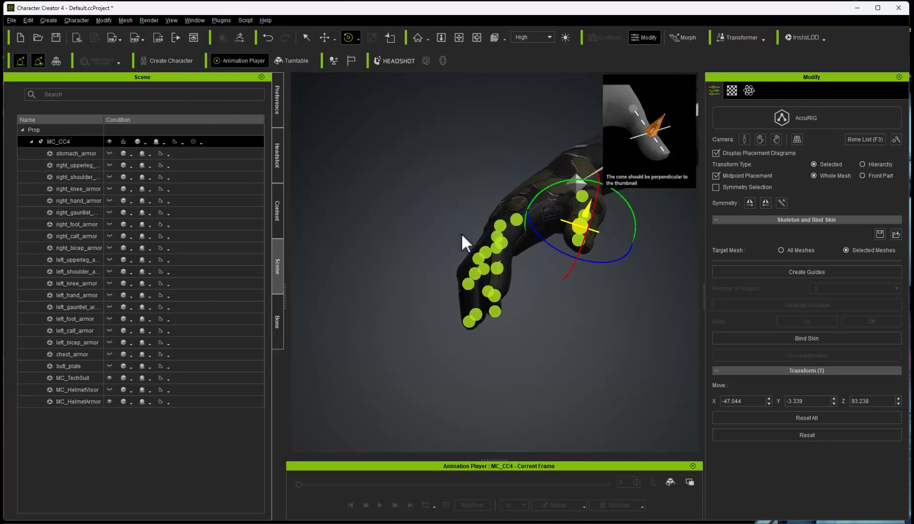
{"action": "left_click_drag", "start_coordinate": [639, 226], "coordinate": [646, 228]}
{"action": "left_click_drag", "start_coordinate": [586, 161], "coordinate": [586, 164]}
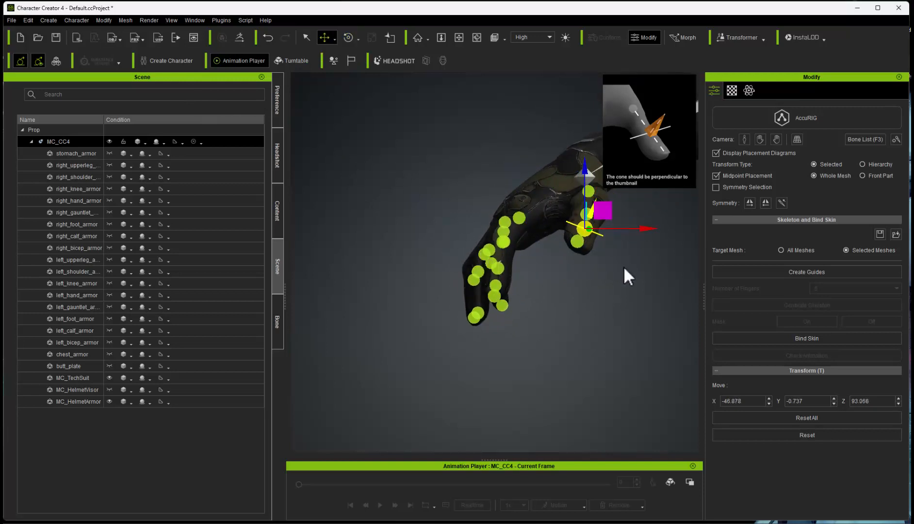
{"action": "key", "text": "e"}
{"action": "right_click_drag", "start_coordinate": [667, 283], "coordinate": [502, 320]}
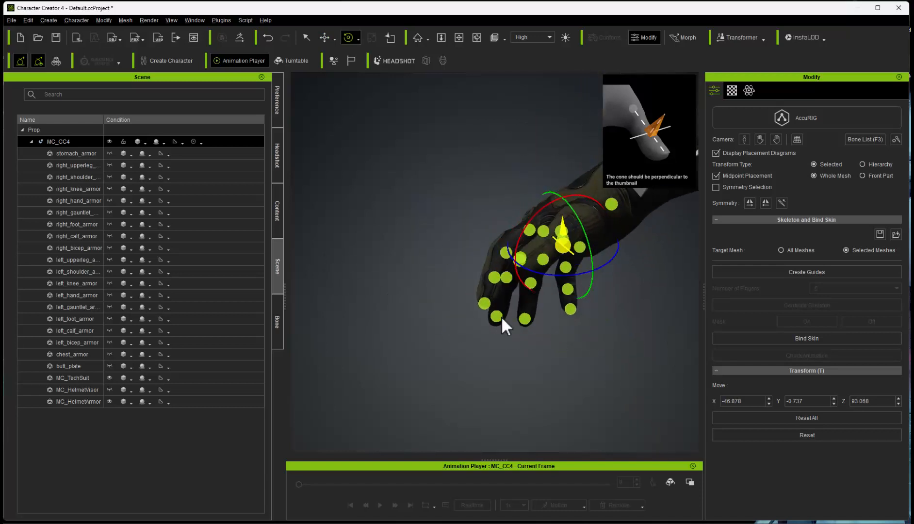
{"action": "left_click", "coordinate": [760, 139]}
{"action": "key", "text": "w"}
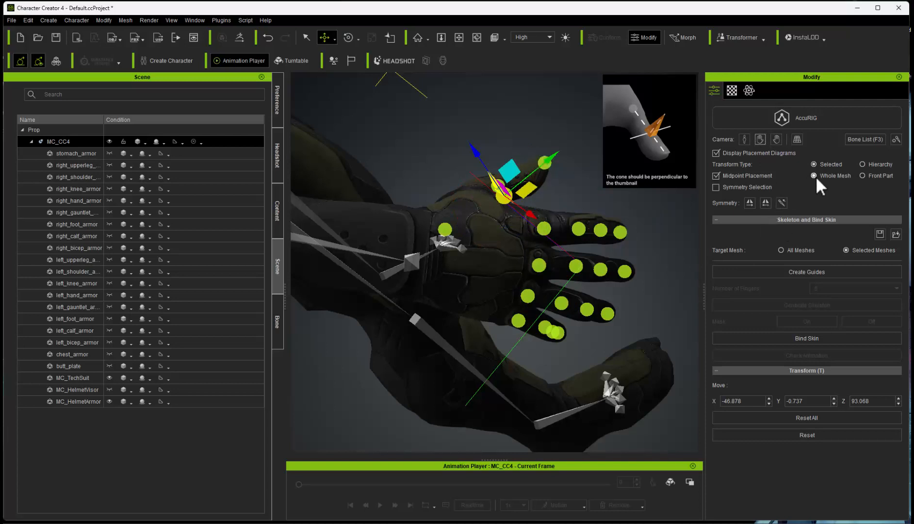
{"action": "mouse_move", "coordinate": [556, 176]}
{"action": "left_mouse_down"}
{"action": "mouse_move", "coordinate": [568, 154]}
{"action": "mouse_move", "coordinate": [565, 162]}
{"action": "mouse_move", "coordinate": [485, 136]}
{"action": "left_mouse_up"}
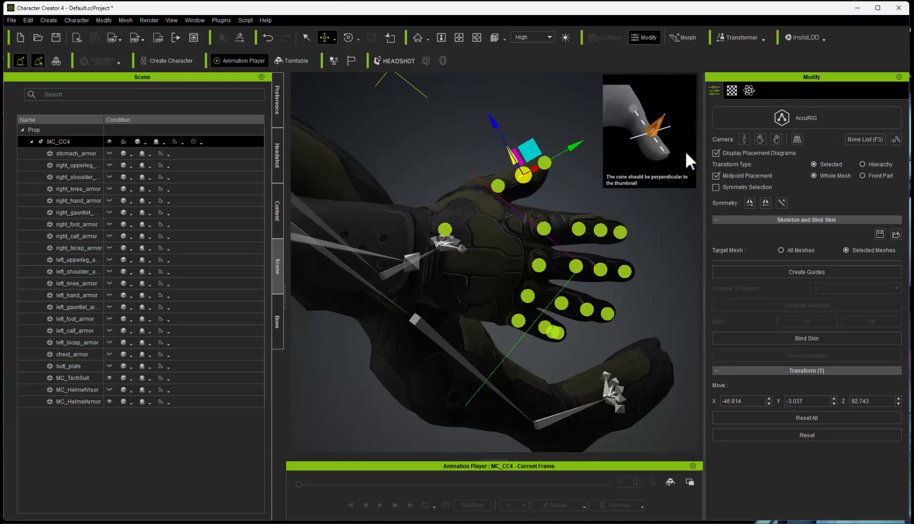
{"action": "right_click_drag", "start_coordinate": [599, 262], "coordinate": [550, 334]}
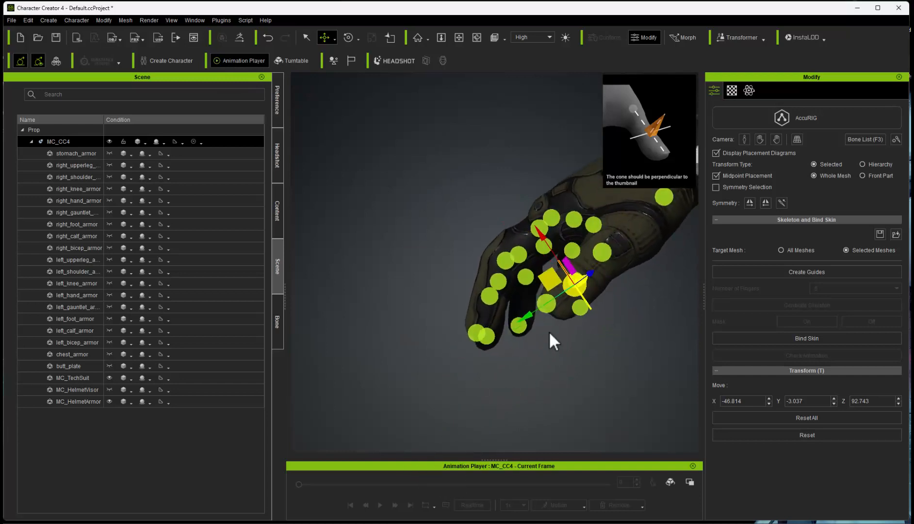
Step: Move the right thumb's tip guide to about X -47.3, Y -4.8, Z 91.9 in the right-hand camera view
{"action": "left_click", "coordinate": [547, 305]}
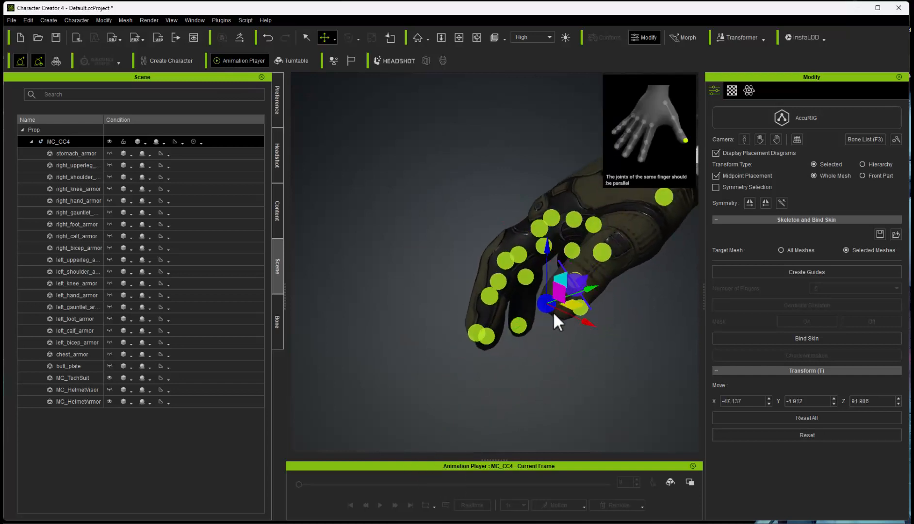
{"action": "left_click", "coordinate": [760, 139]}
{"action": "left_click", "coordinate": [532, 169]}
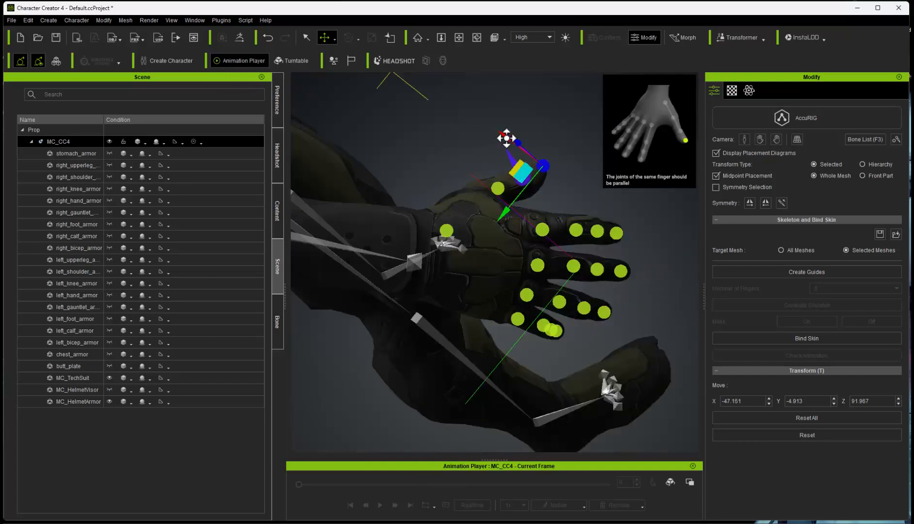
{"action": "left_click_drag", "start_coordinate": [509, 212], "coordinate": [508, 214]}
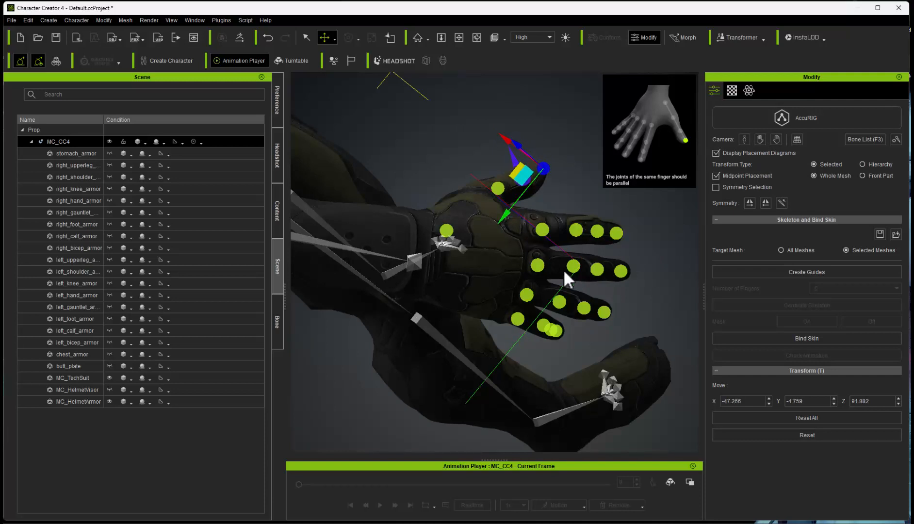
Step: Switch to the left-hand camera view and shift the thumb's base guide slightly toward the palm
{"action": "left_click", "coordinate": [776, 139]}
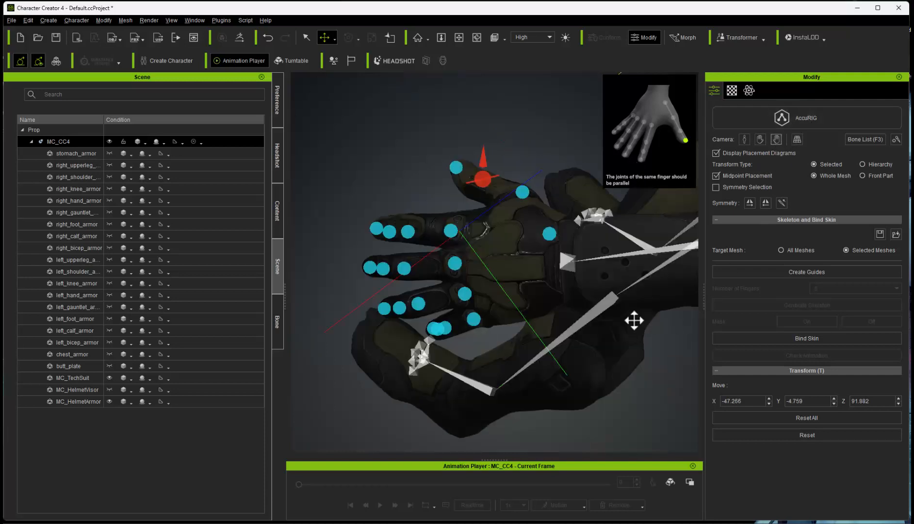
{"action": "right_click_drag", "start_coordinate": [634, 320], "coordinate": [467, 320]}
{"action": "left_click", "coordinate": [776, 139]}
{"action": "left_click", "coordinate": [523, 192]}
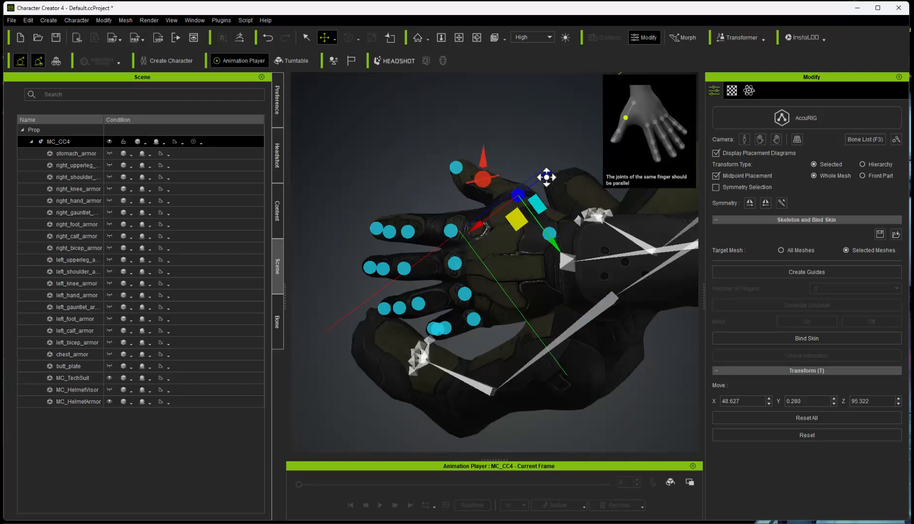
{"action": "left_click", "coordinate": [484, 179]}
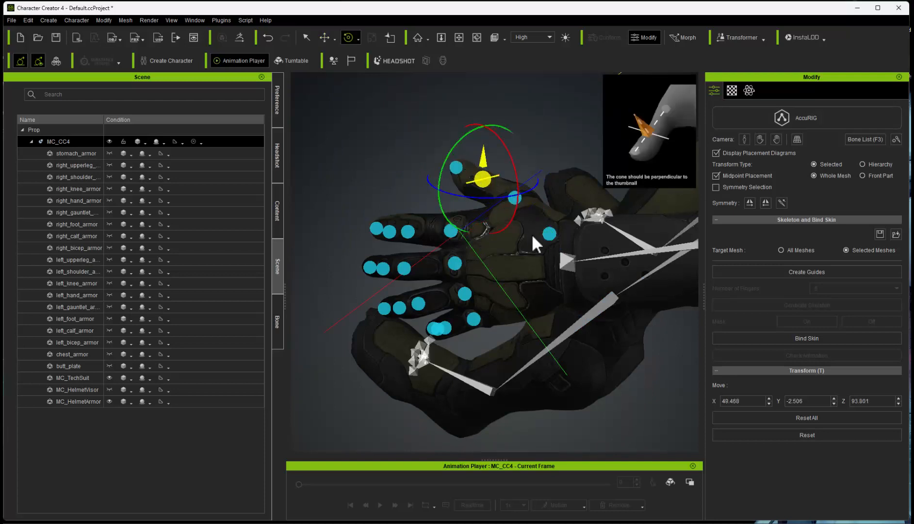
{"action": "left_click", "coordinate": [548, 236]}
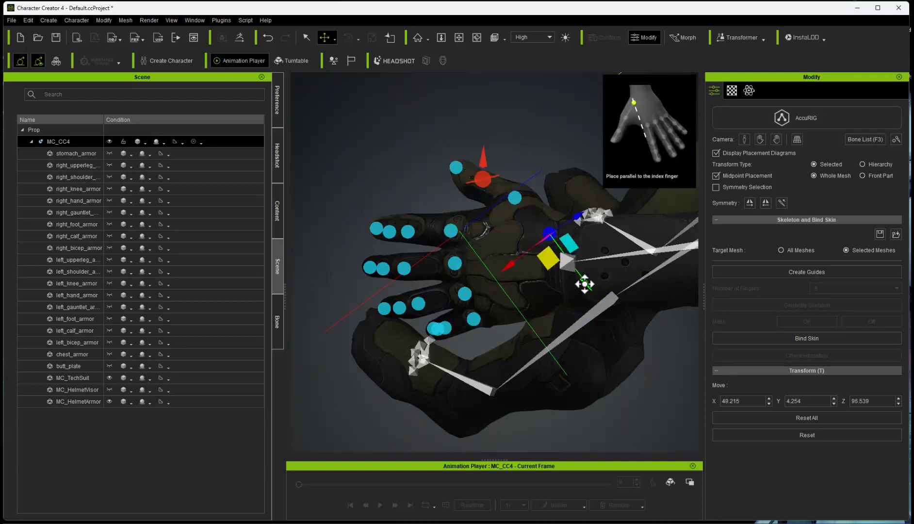
Step: Move the left index finger's second and third joint guides toward the palm, and the middle finger's second to about X 57.8, Y 0.0, Z 91.2
{"action": "left_click", "coordinate": [408, 231]}
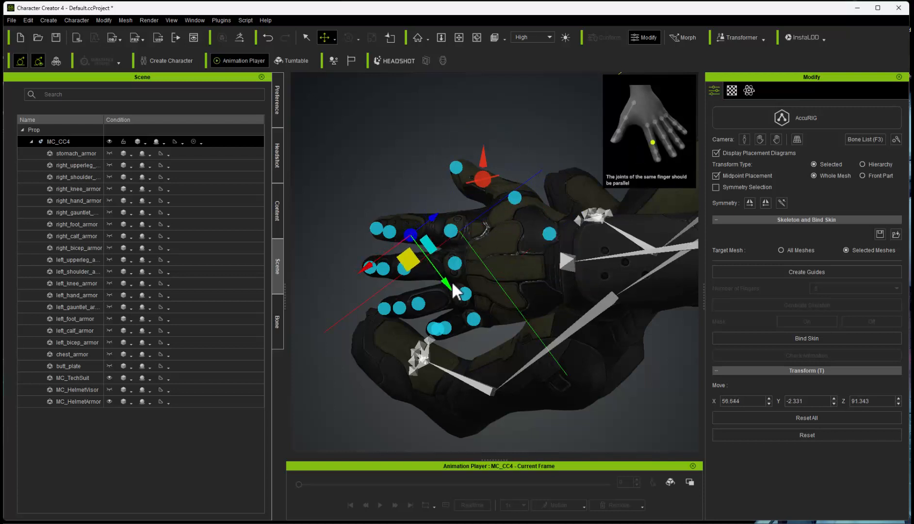
{"action": "mouse_move", "coordinate": [369, 267]}
{"action": "left_mouse_down"}
{"action": "mouse_move", "coordinate": [378, 262]}
{"action": "mouse_move", "coordinate": [354, 260]}
{"action": "left_mouse_up"}
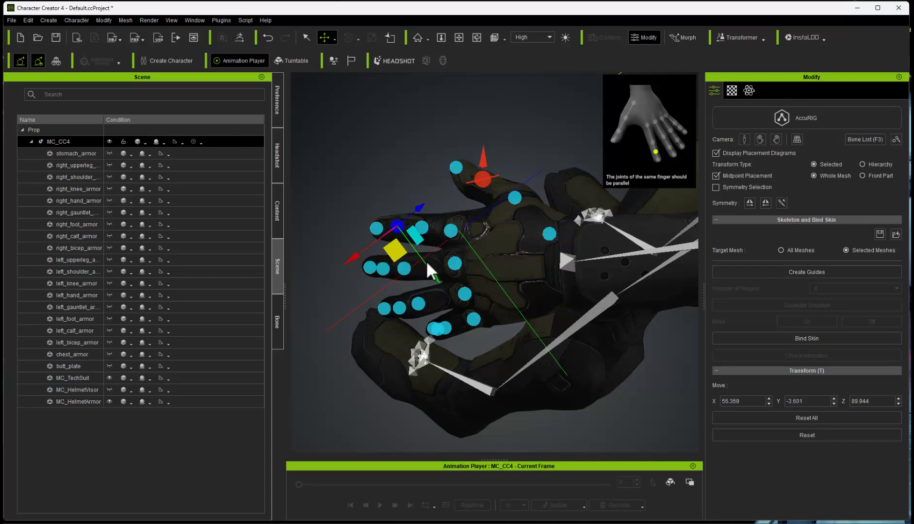
{"action": "left_click", "coordinate": [406, 267]}
{"action": "left_click_drag", "start_coordinate": [367, 302], "coordinate": [373, 297]}
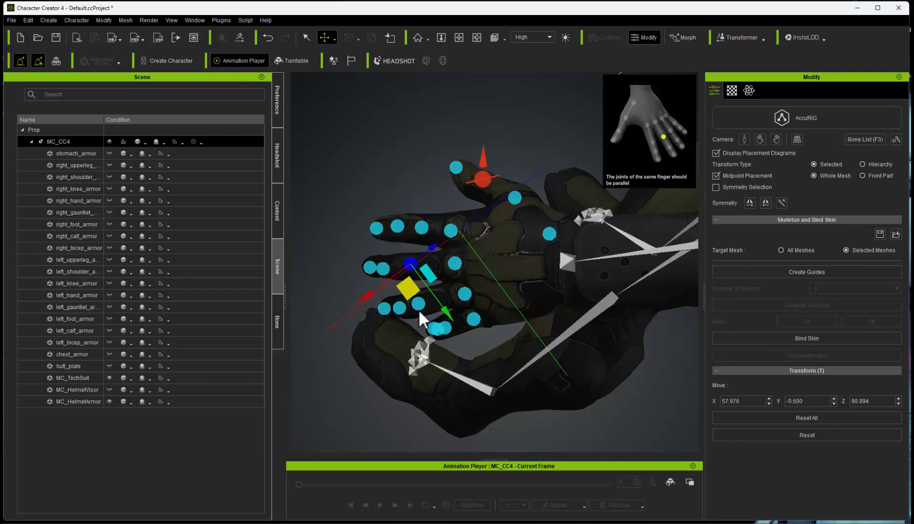
{"action": "left_click_drag", "start_coordinate": [449, 312], "coordinate": [448, 311]}
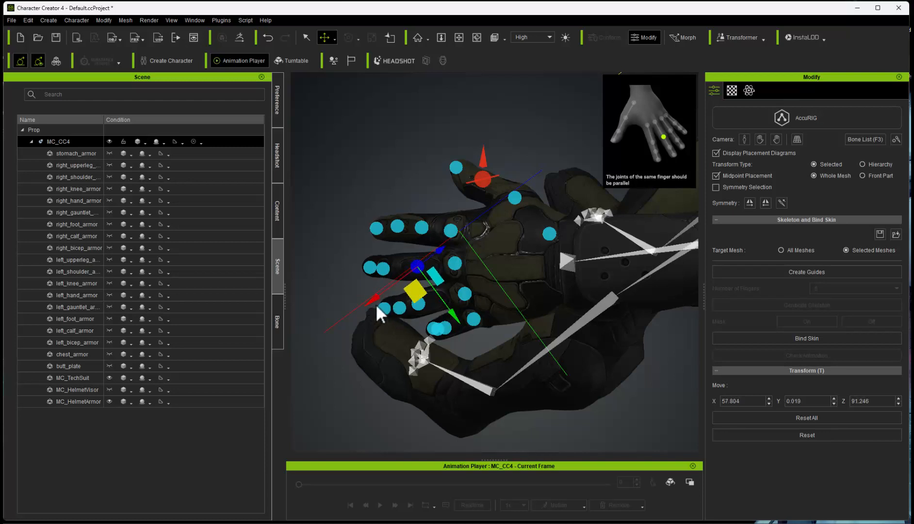
Step: Move the left middle finger's third joint guide toward the palm, to about X 58.6, Y -1.2, Z 89.0
{"action": "left_click", "coordinate": [384, 268]}
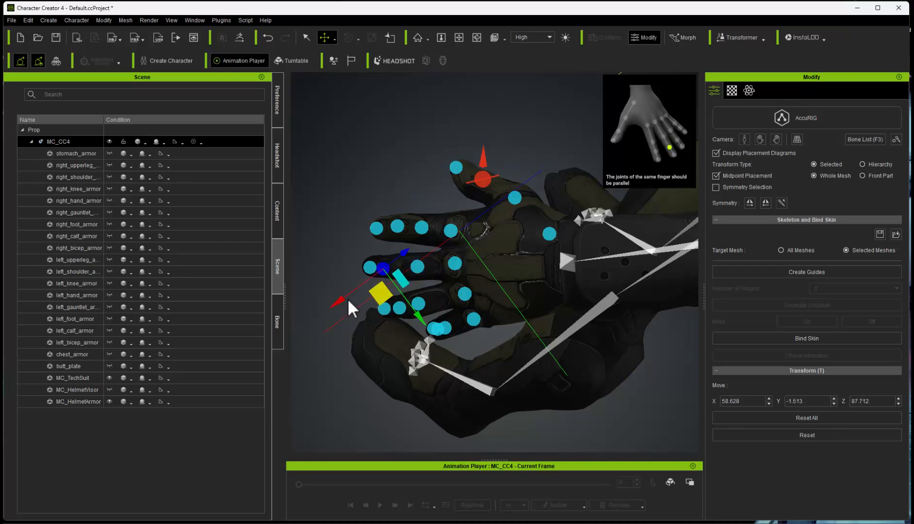
{"action": "left_click_drag", "start_coordinate": [348, 301], "coordinate": [348, 300]}
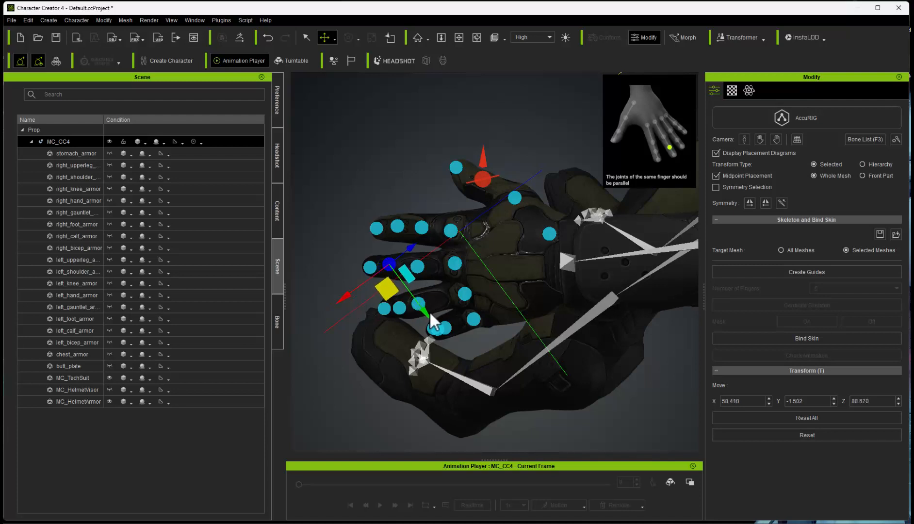
{"action": "left_click_drag", "start_coordinate": [430, 313], "coordinate": [426, 314]}
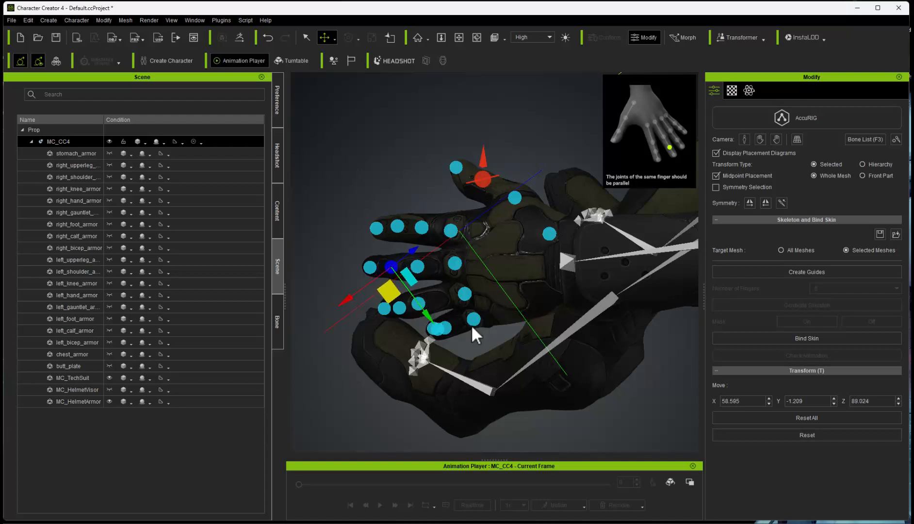
Step: Move the left ring finger's second and third joint guides toward the palm and its tip guide to about X 59.5, Y 1.2, Z 85.9
{"action": "left_click", "coordinate": [417, 304]}
{"action": "left_click_drag", "start_coordinate": [376, 334], "coordinate": [464, 345]}
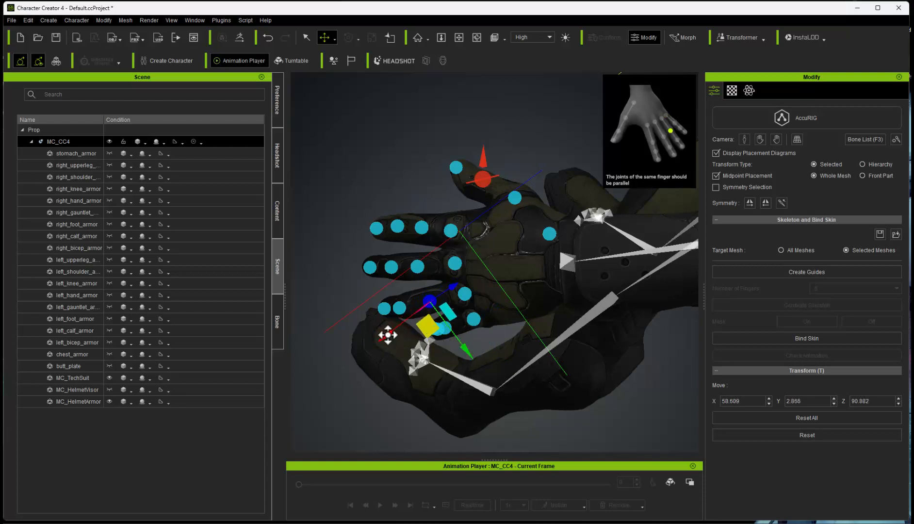
{"action": "left_click_drag", "start_coordinate": [396, 311], "coordinate": [360, 339]}
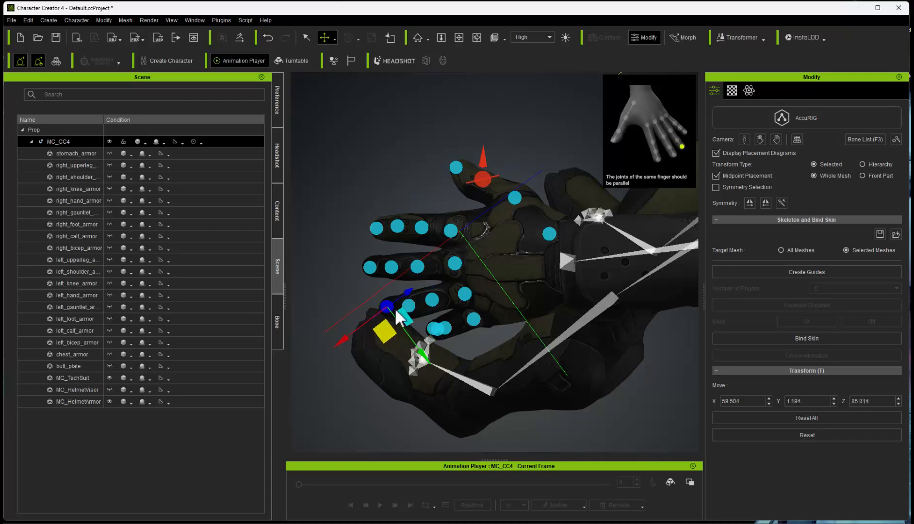
{"action": "right_click_drag", "start_coordinate": [509, 304], "coordinate": [562, 330]}
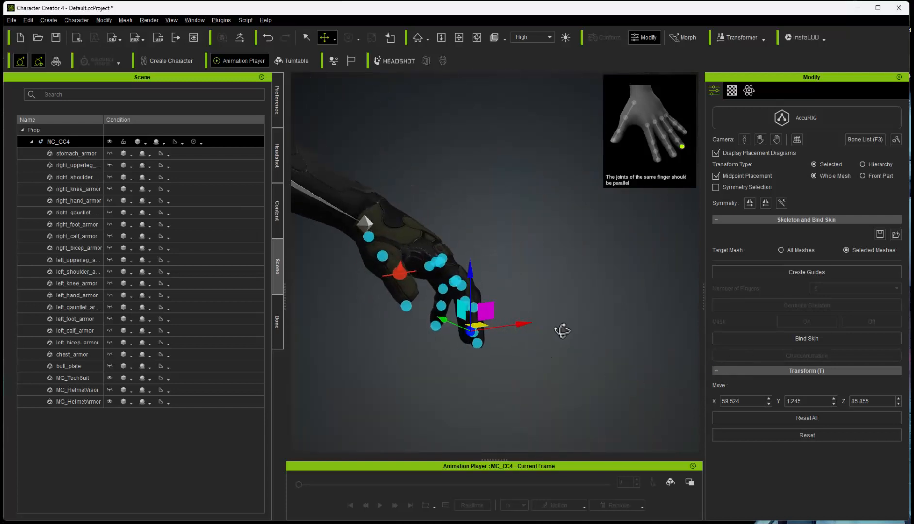
Step: Nudge the left thumb's tip guide to about X 49.5, Y -4.5, Z 92.0 and activate rotation for the thumb's middle joint guide
{"action": "left_click", "coordinate": [775, 139]}
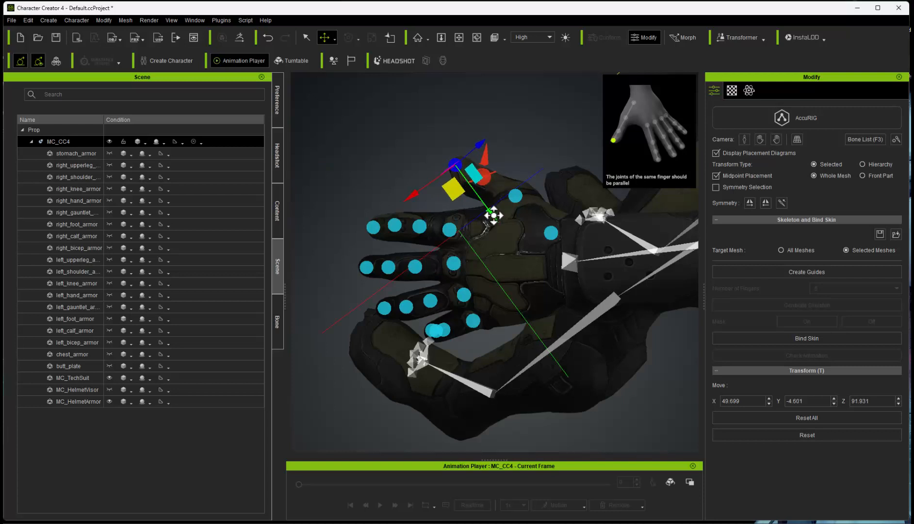
{"action": "right_click_drag", "start_coordinate": [478, 250], "coordinate": [733, 234]}
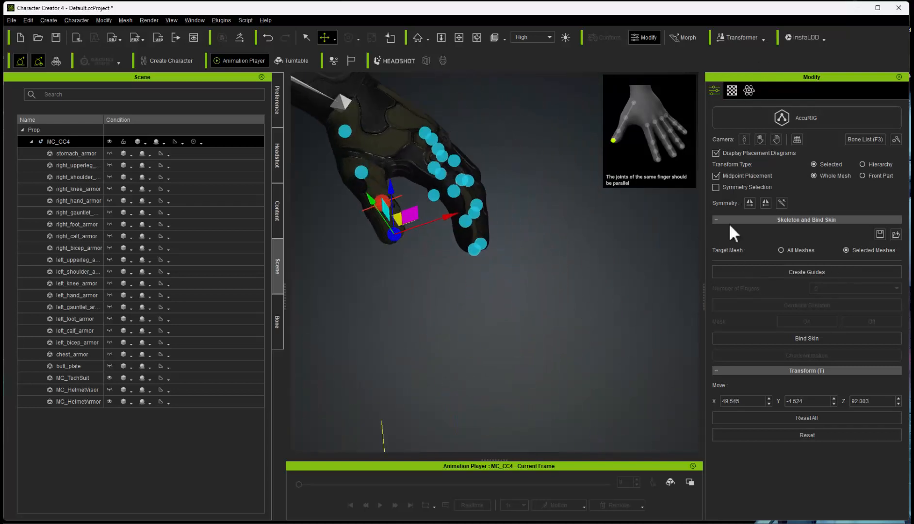
{"action": "key", "text": "e"}
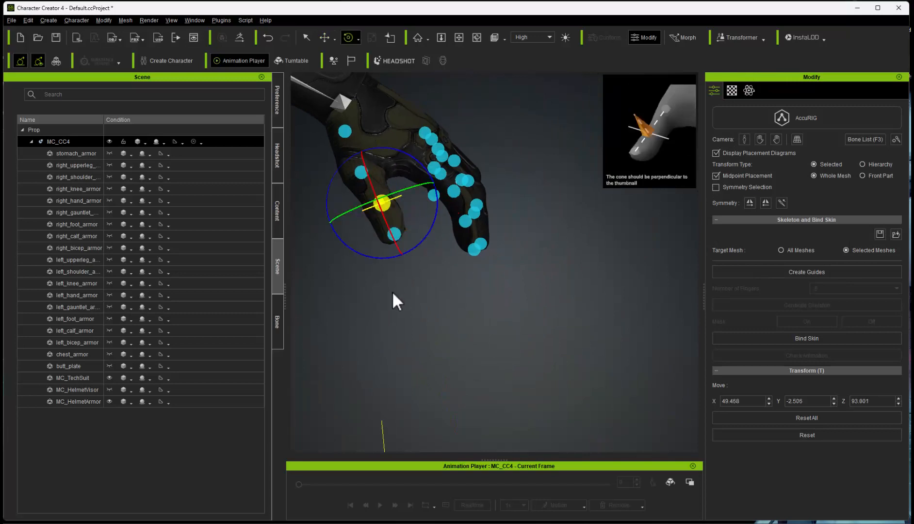
Step: Examine the skeleton and both hands' joint guides across the whole character
{"action": "right_click_drag", "start_coordinate": [392, 291], "coordinate": [297, 333]}
{"action": "middle_click_drag", "start_coordinate": [388, 344], "coordinate": [499, 327]}
{"action": "scroll", "coordinate": [499, 327], "scroll_direction": "down", "scroll_amount": 3}
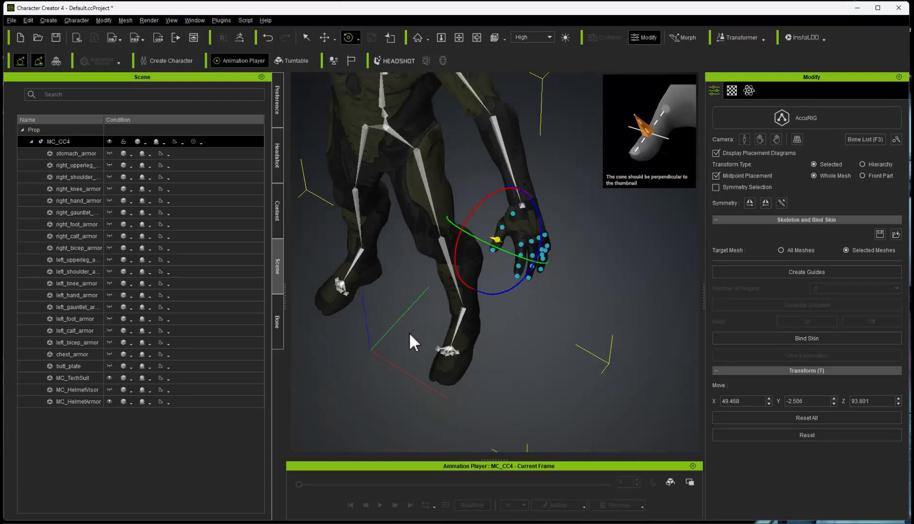
{"action": "middle_click_drag", "start_coordinate": [409, 332], "coordinate": [431, 299]}
{"action": "right_click_drag", "start_coordinate": [431, 299], "coordinate": [503, 210]}
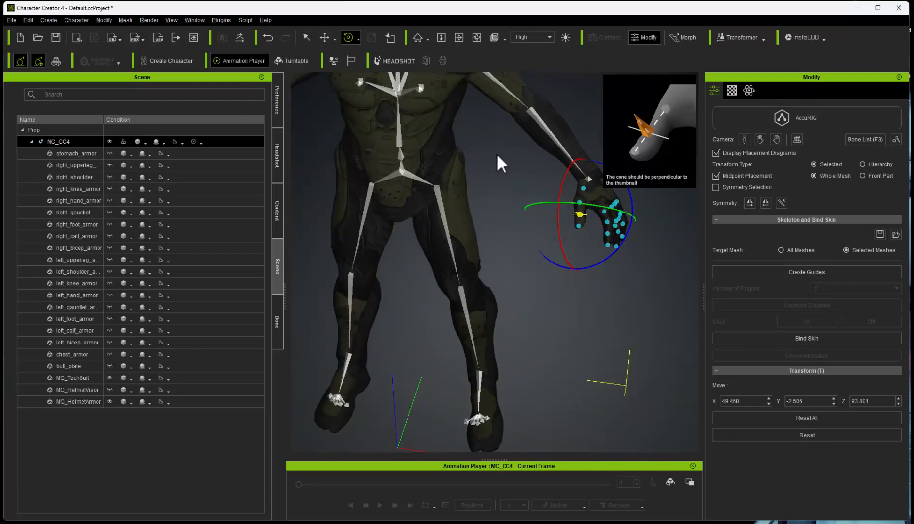
{"action": "middle_click_drag", "start_coordinate": [497, 156], "coordinate": [526, 285]}
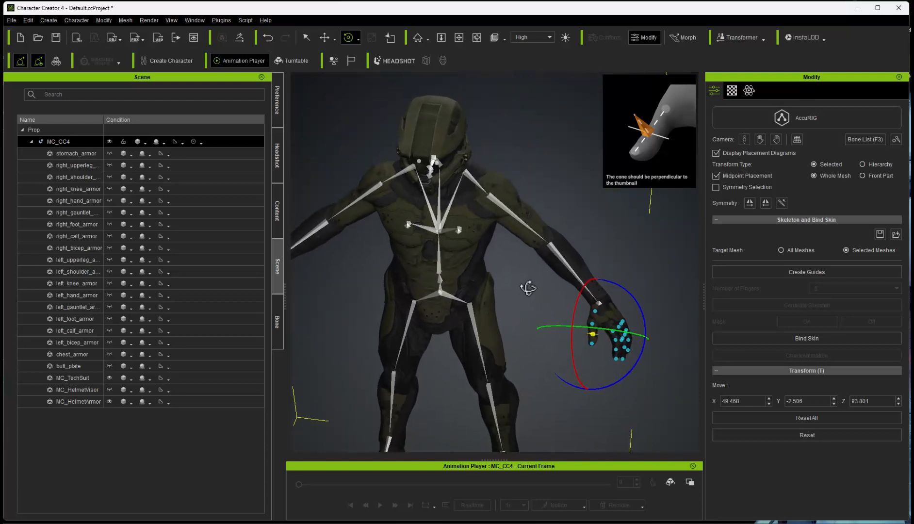
{"action": "right_click_drag", "start_coordinate": [526, 285], "coordinate": [504, 275]}
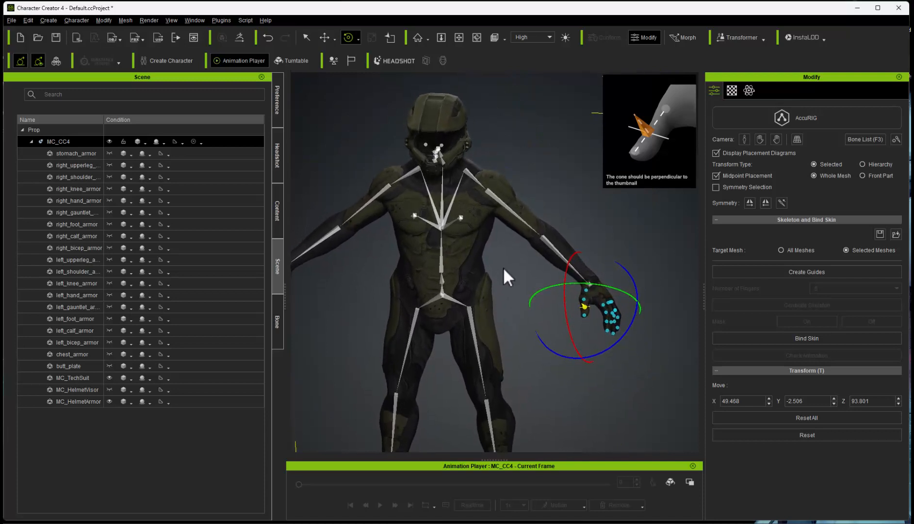
{"action": "middle_click_drag", "start_coordinate": [504, 275], "coordinate": [524, 249]}
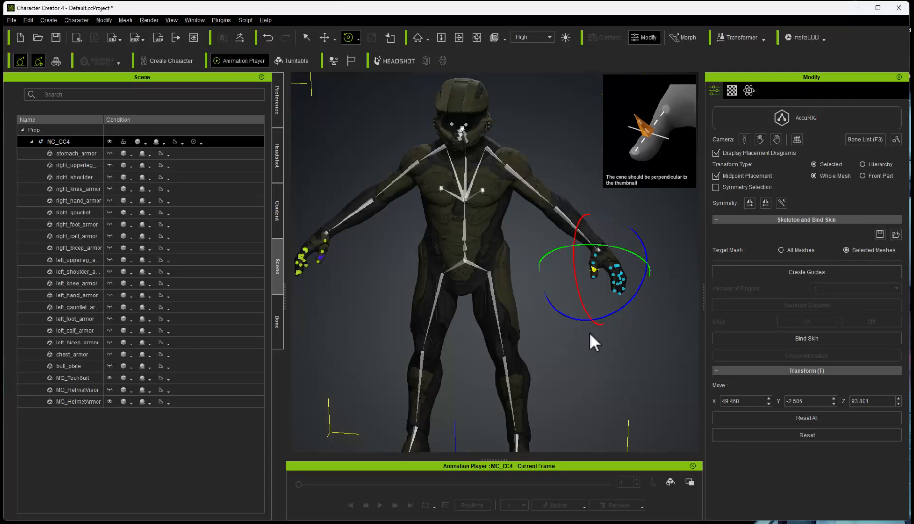
{"action": "middle_click_drag", "start_coordinate": [590, 334], "coordinate": [596, 377]}
{"action": "scroll", "coordinate": [617, 369], "scroll_direction": "down", "scroll_amount": 3}
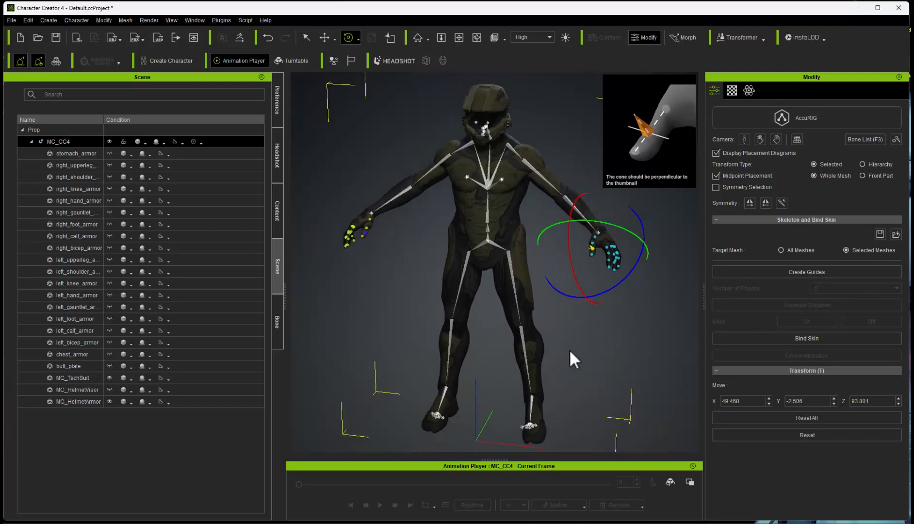
{"action": "middle_click_drag", "start_coordinate": [569, 348], "coordinate": [595, 353]}
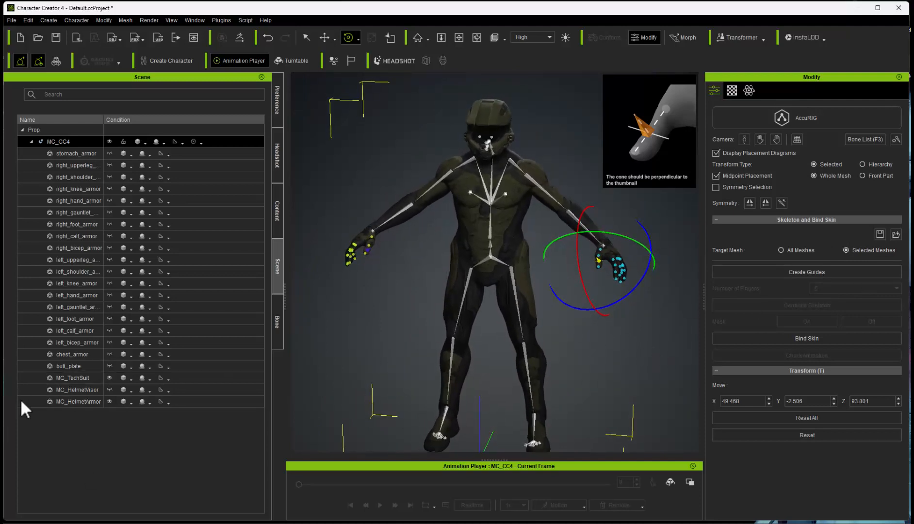
Step: Select the MC_TechSuit, right_hand_armor and left_hand_armor meshes and bind the skin to the selected meshes
{"action": "left_click", "coordinate": [73, 378]}
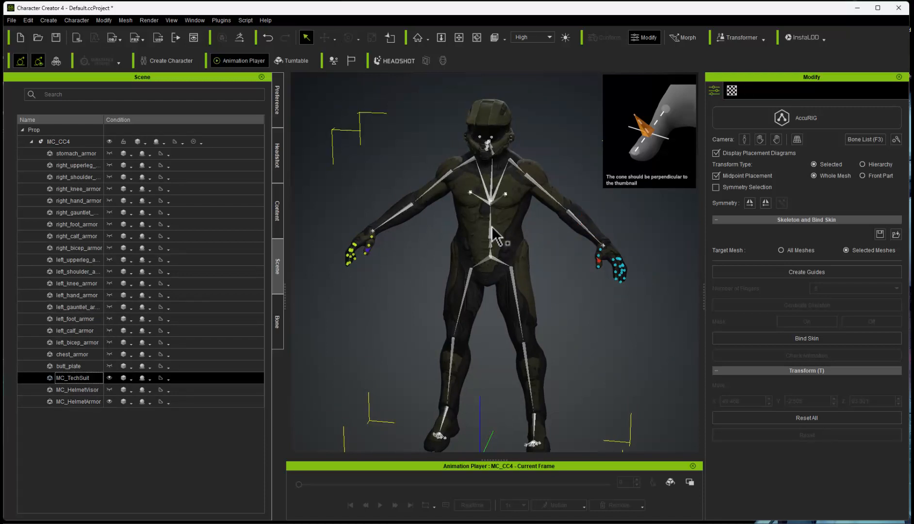
{"action": "middle_click_drag", "start_coordinate": [395, 297], "coordinate": [410, 305]}
{"action": "right_click_drag", "start_coordinate": [409, 305], "coordinate": [452, 339]}
{"action": "scroll", "coordinate": [452, 338], "scroll_direction": "up", "scroll_amount": 5}
{"action": "middle_click_drag", "start_coordinate": [411, 355], "coordinate": [509, 320]}
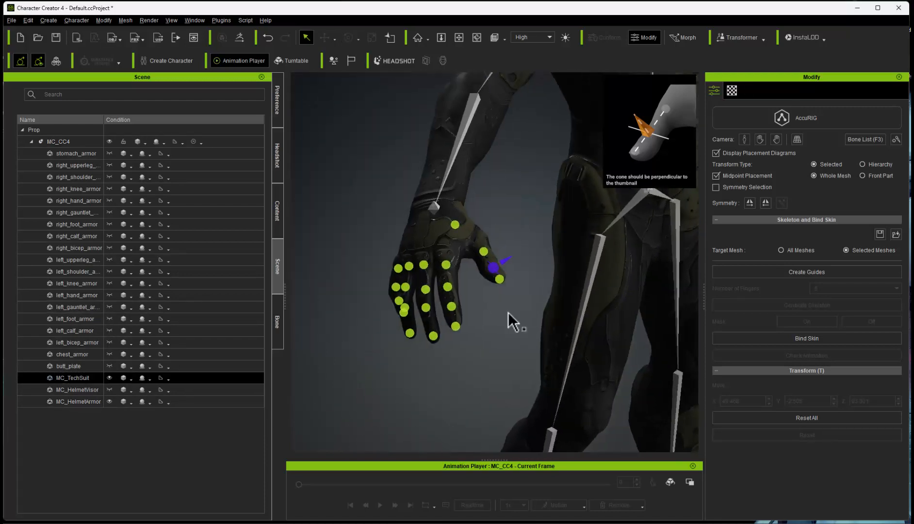
{"action": "scroll", "coordinate": [449, 371], "scroll_direction": "up", "scroll_amount": 5}
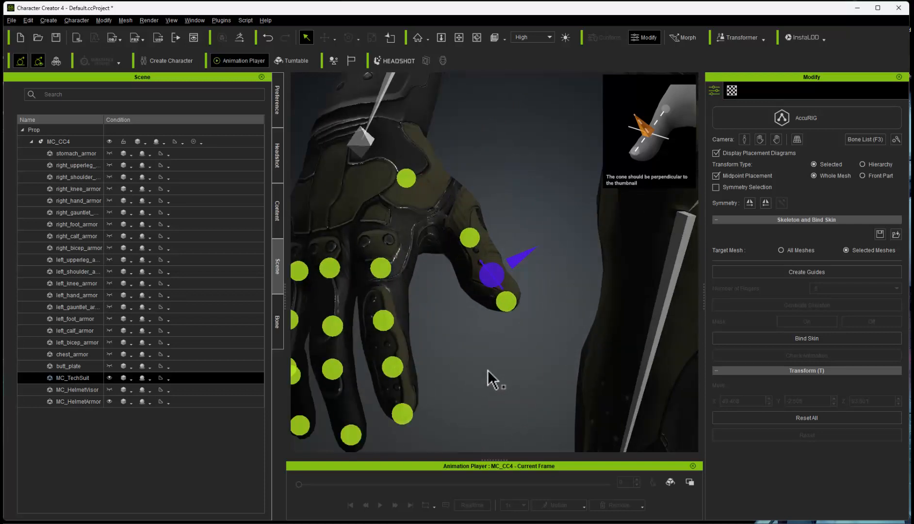
{"action": "scroll", "coordinate": [488, 370], "scroll_direction": "down", "scroll_amount": 2}
{"action": "middle_click_drag", "start_coordinate": [488, 369], "coordinate": [496, 373]}
{"action": "right_click_drag", "start_coordinate": [495, 373], "coordinate": [543, 366]}
{"action": "right_click_drag", "start_coordinate": [675, 362], "coordinate": [649, 345]}
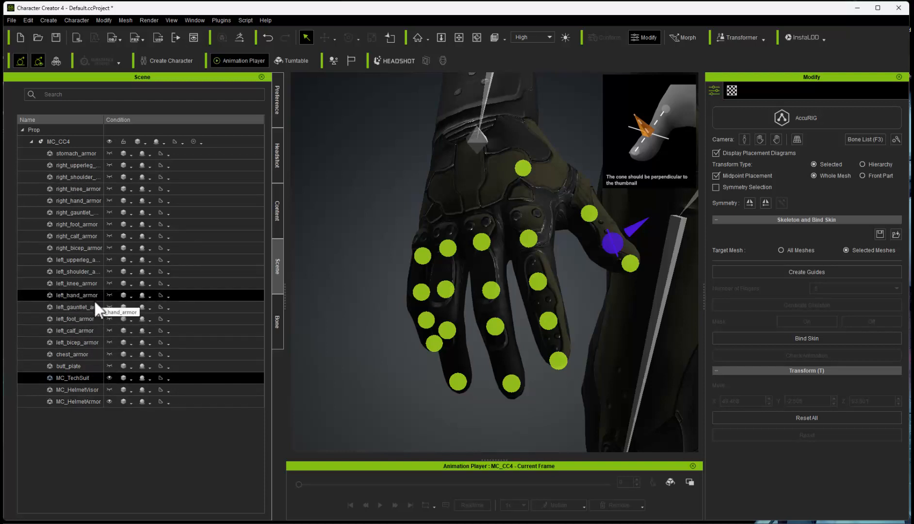
{"action": "left_click", "coordinate": [90, 201], "text": "ctrl"}
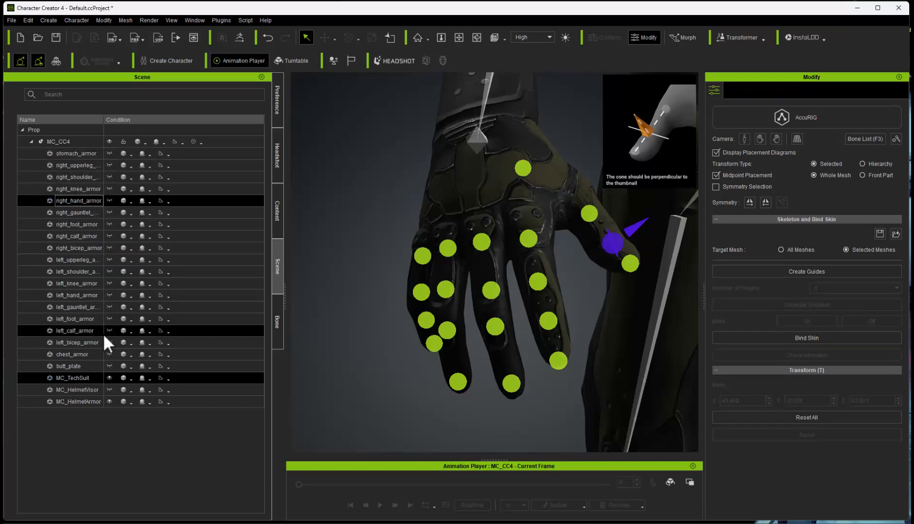
{"action": "left_click", "coordinate": [92, 294], "text": "ctrl"}
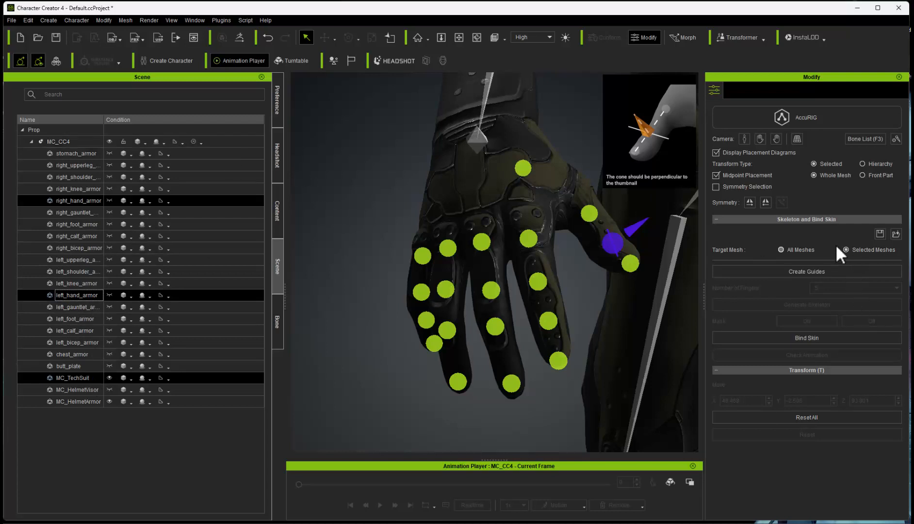
{"action": "left_click", "coordinate": [811, 338]}
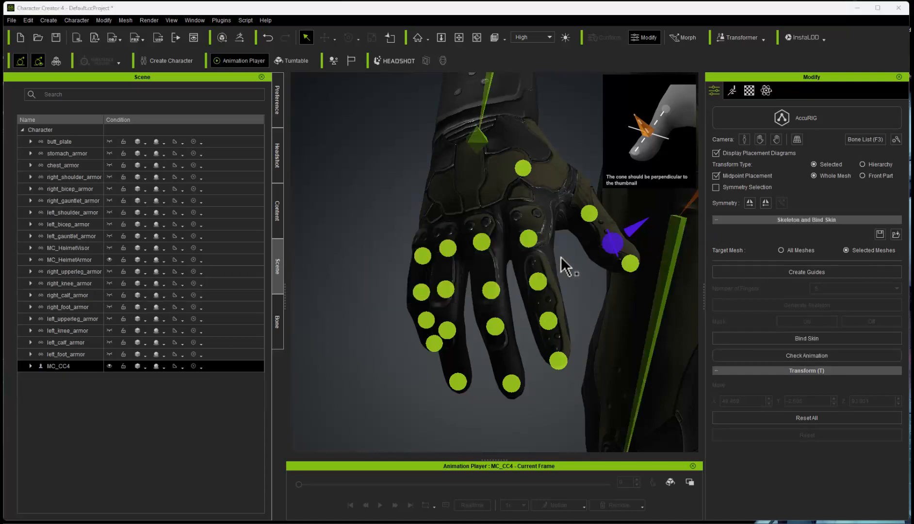
Step: Activate Check Animation for the bound character and load the Full Body calibration motion from the Body Rig set
{"action": "scroll", "coordinate": [584, 271], "scroll_direction": "down", "scroll_amount": 3}
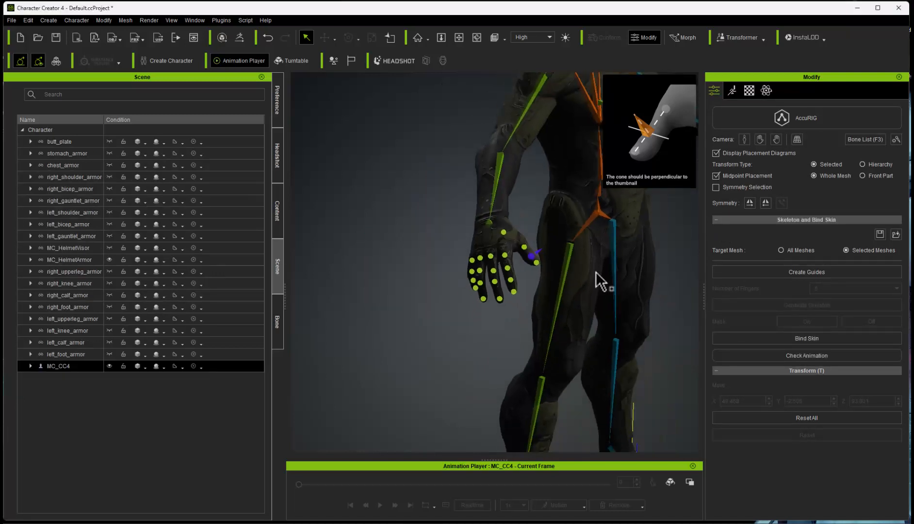
{"action": "middle_click_drag", "start_coordinate": [595, 271], "coordinate": [563, 288]}
{"action": "mouse_move", "coordinate": [563, 288]}
{"action": "right_mouse_down"}
{"action": "mouse_move", "coordinate": [502, 319]}
{"action": "mouse_move", "coordinate": [597, 286]}
{"action": "mouse_move", "coordinate": [577, 301]}
{"action": "mouse_move", "coordinate": [484, 230]}
{"action": "mouse_move", "coordinate": [544, 283]}
{"action": "mouse_move", "coordinate": [577, 286]}
{"action": "mouse_move", "coordinate": [571, 291]}
{"action": "right_mouse_up"}
{"action": "scroll", "coordinate": [545, 282], "scroll_direction": "down", "scroll_amount": 2}
{"action": "left_click", "coordinate": [791, 356]}
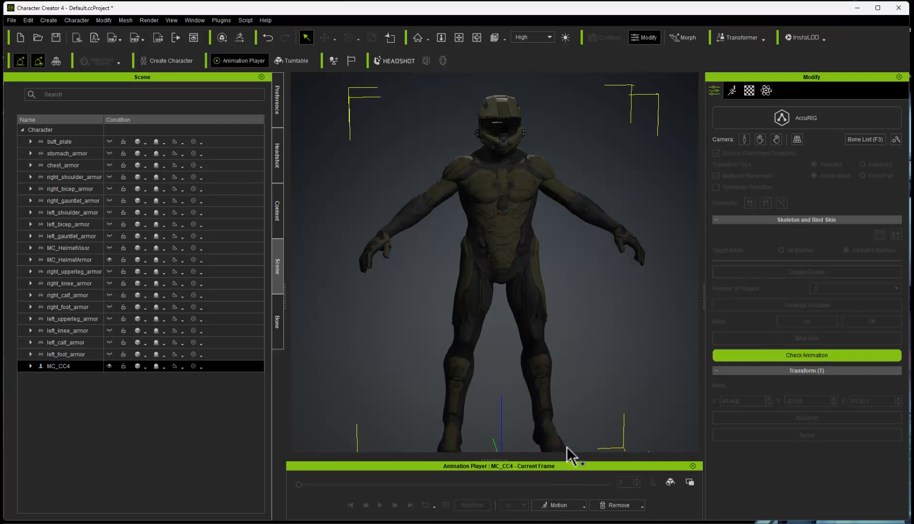
{"action": "left_click", "coordinate": [584, 506]}
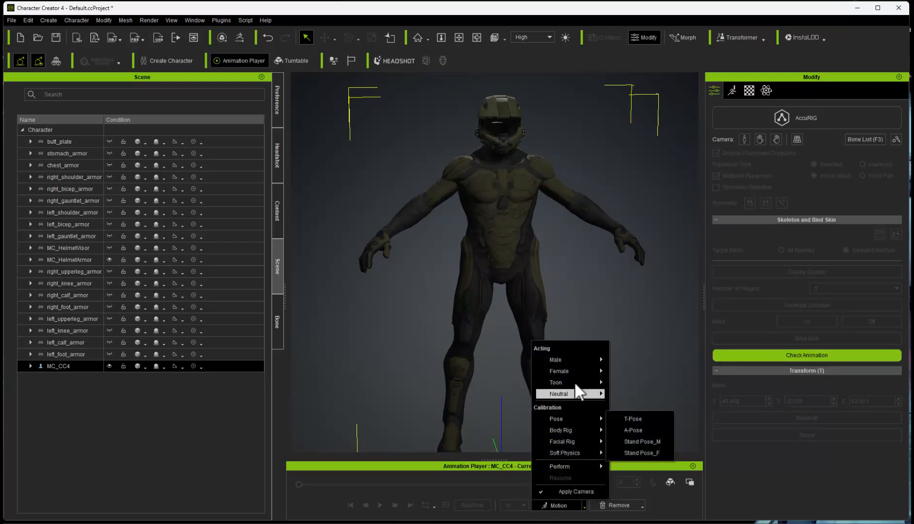
{"action": "mouse_move", "coordinate": [586, 427]}
{"action": "left_click", "coordinate": [653, 430]}
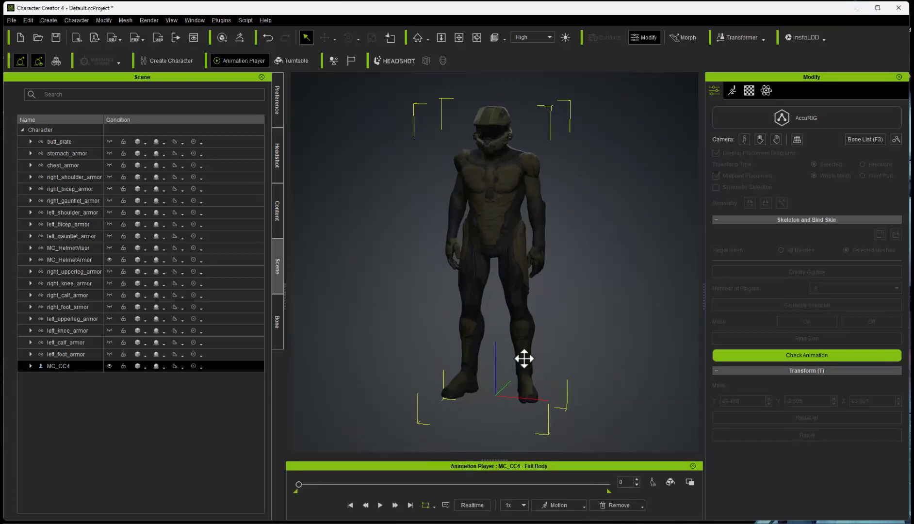
Step: Play the Full Body motion and examine the tech suit's deformation from the front, side and back
{"action": "right_click_drag", "start_coordinate": [524, 358], "coordinate": [583, 347]}
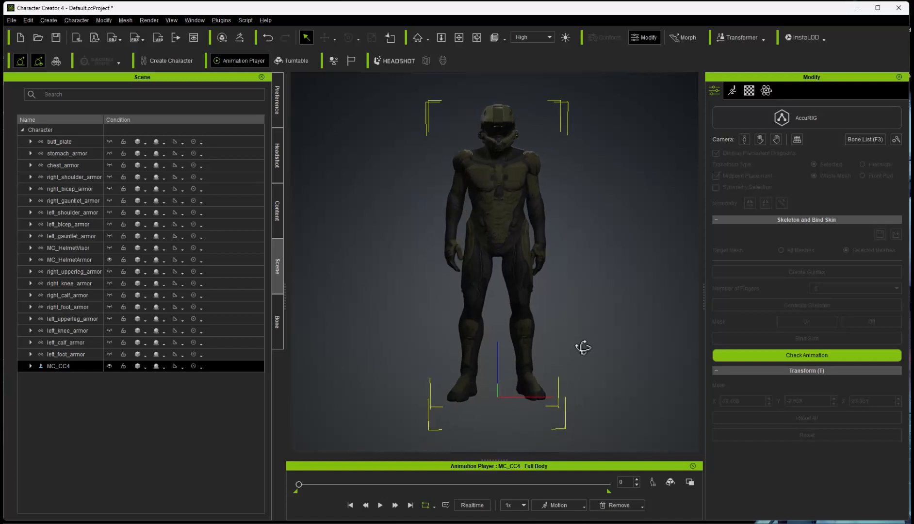
{"action": "left_click", "coordinate": [380, 505]}
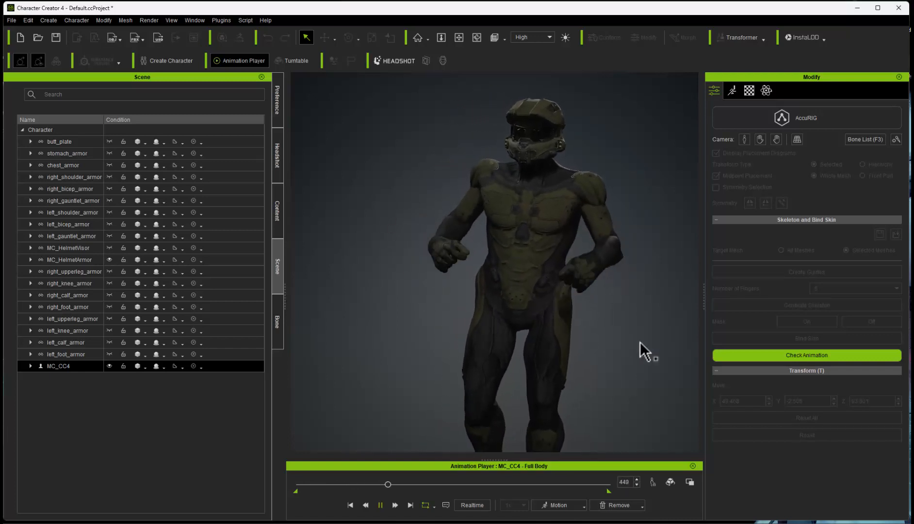
{"action": "middle_click_drag", "start_coordinate": [622, 382], "coordinate": [577, 343]}
{"action": "right_click_drag", "start_coordinate": [577, 343], "coordinate": [508, 351]}
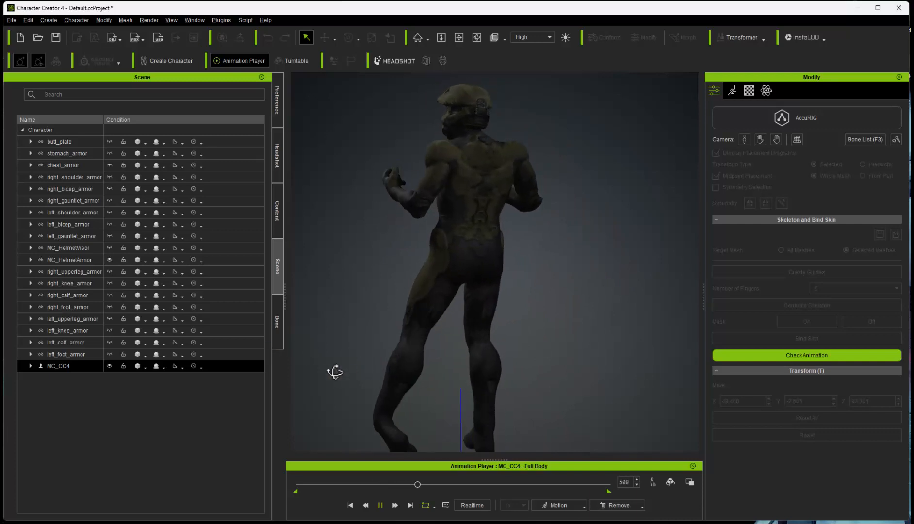
{"action": "right_click_drag", "start_coordinate": [452, 364], "coordinate": [465, 350]}
{"action": "middle_click_drag", "start_coordinate": [466, 351], "coordinate": [622, 327]}
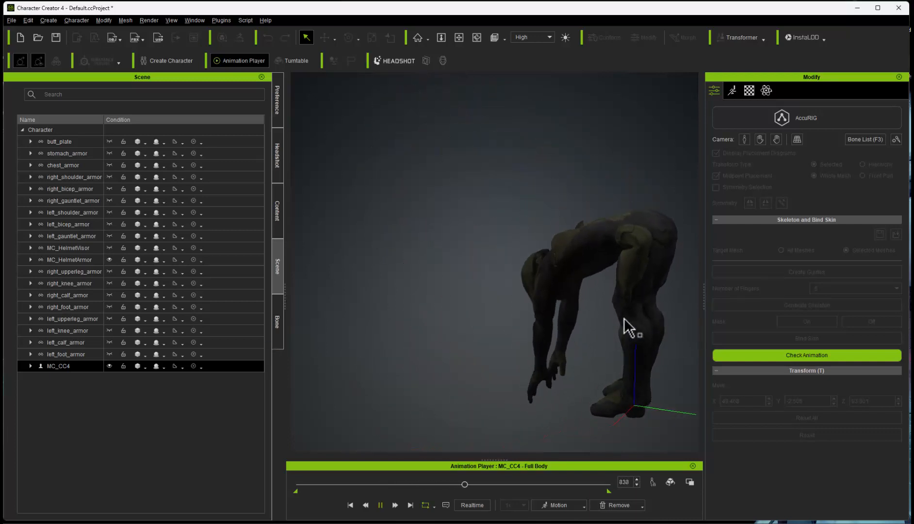
{"action": "right_click_drag", "start_coordinate": [626, 326], "coordinate": [506, 279]}
{"action": "right_click_drag", "start_coordinate": [615, 279], "coordinate": [554, 307]}
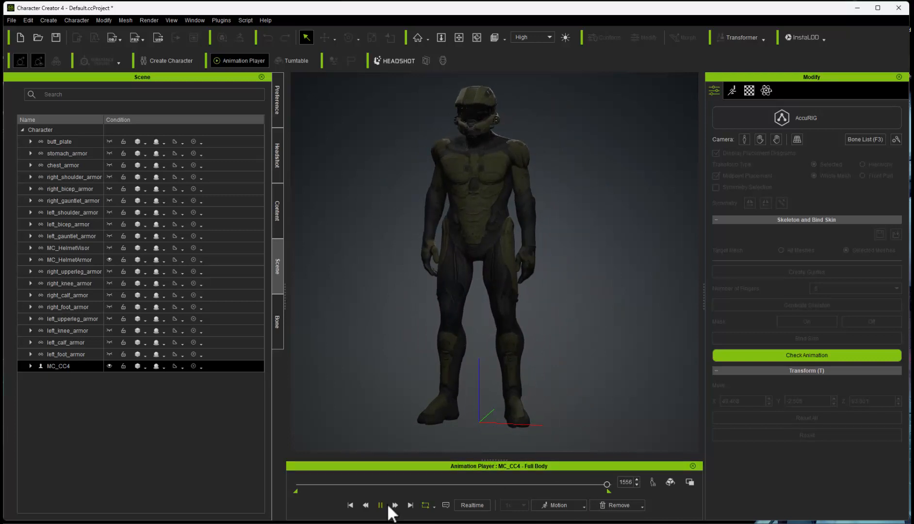
Step: Stop the motion at frame 713 and examine the helmet, neck and shoulders with the arms raised
{"action": "left_click_drag", "start_coordinate": [496, 483], "coordinate": [442, 483]}
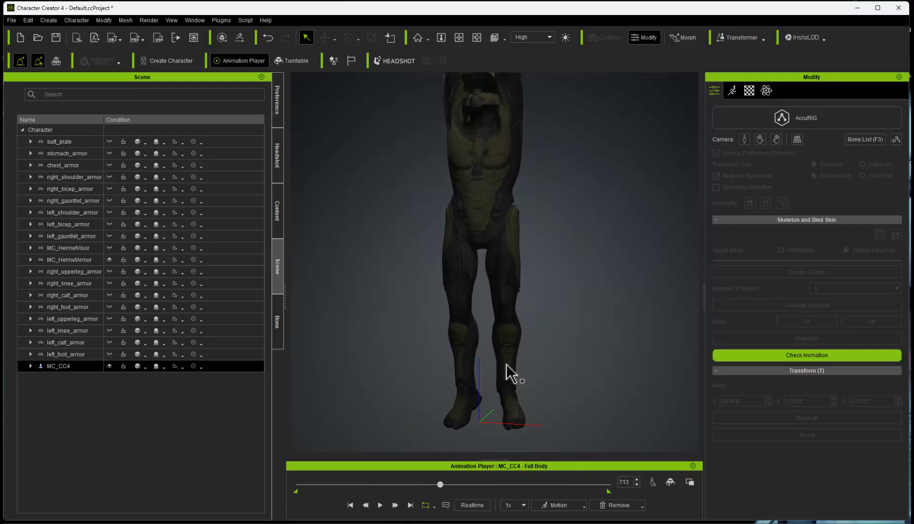
{"action": "right_click_drag", "start_coordinate": [607, 167], "coordinate": [657, 308]}
{"action": "right_click_drag", "start_coordinate": [629, 339], "coordinate": [559, 322]}
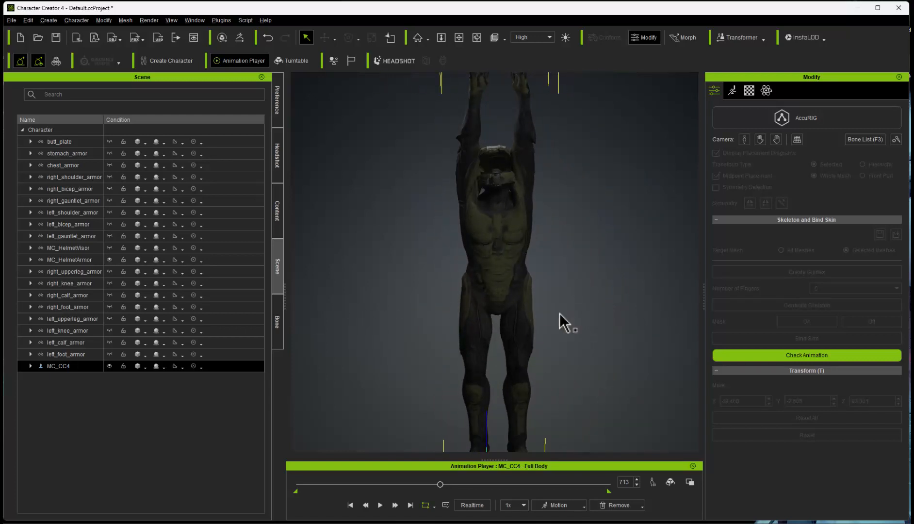
{"action": "right_click_drag", "start_coordinate": [506, 341], "coordinate": [393, 332]}
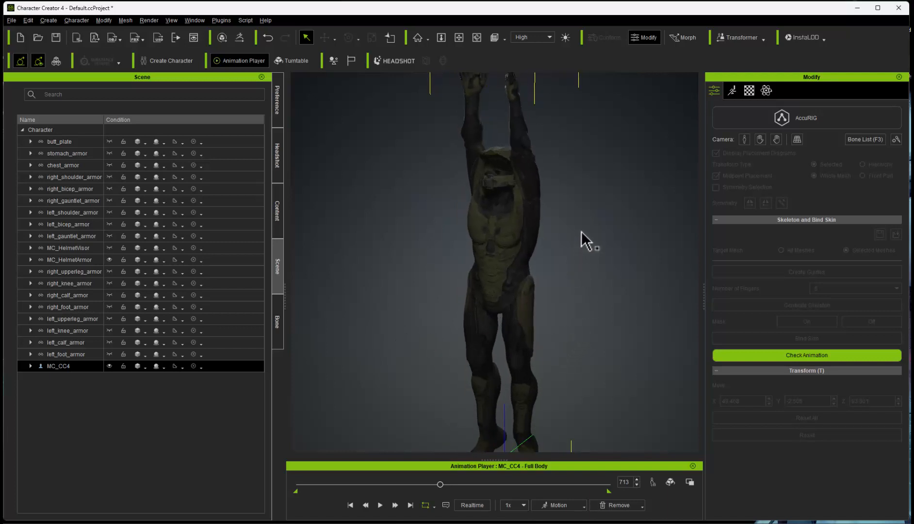
{"action": "middle_click_drag", "start_coordinate": [561, 217], "coordinate": [571, 254]}
{"action": "right_click_drag", "start_coordinate": [573, 263], "coordinate": [558, 301]}
{"action": "middle_click_drag", "start_coordinate": [599, 248], "coordinate": [608, 242]}
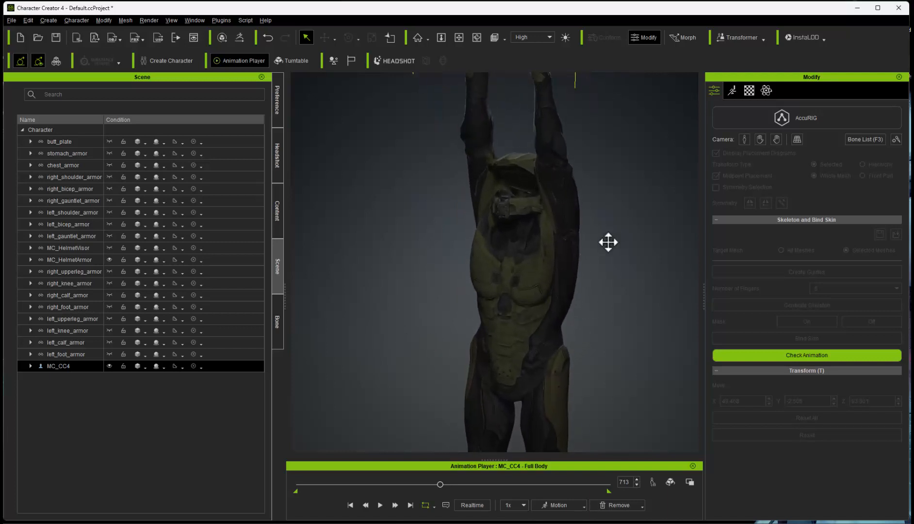
{"action": "right_click_drag", "start_coordinate": [608, 242], "coordinate": [518, 290]}
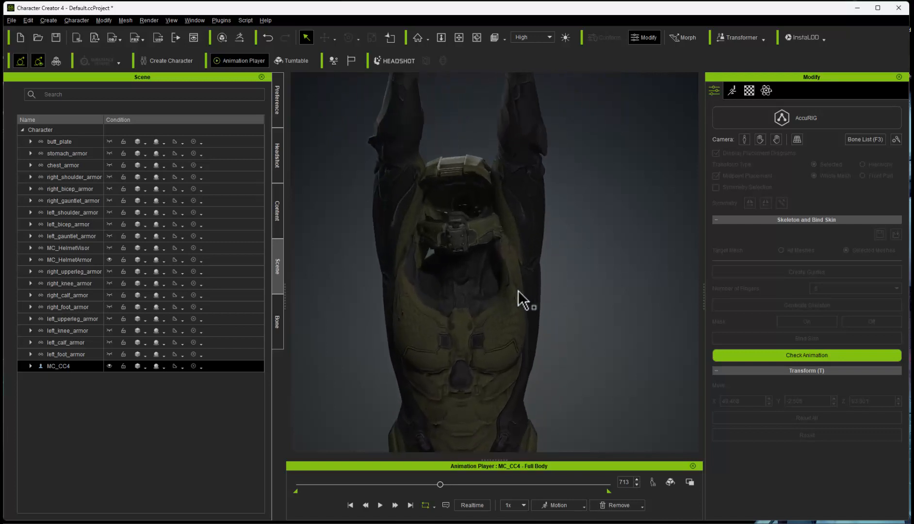
Step: Scrub back to frame 648 and inspect the helmet and torso with the arms lowered
{"action": "mouse_move", "coordinate": [440, 484]}
{"action": "left_mouse_down"}
{"action": "mouse_move", "coordinate": [406, 485]}
{"action": "mouse_move", "coordinate": [426, 484]}
{"action": "left_mouse_up"}
{"action": "middle_click_drag", "start_coordinate": [486, 398], "coordinate": [524, 308]}
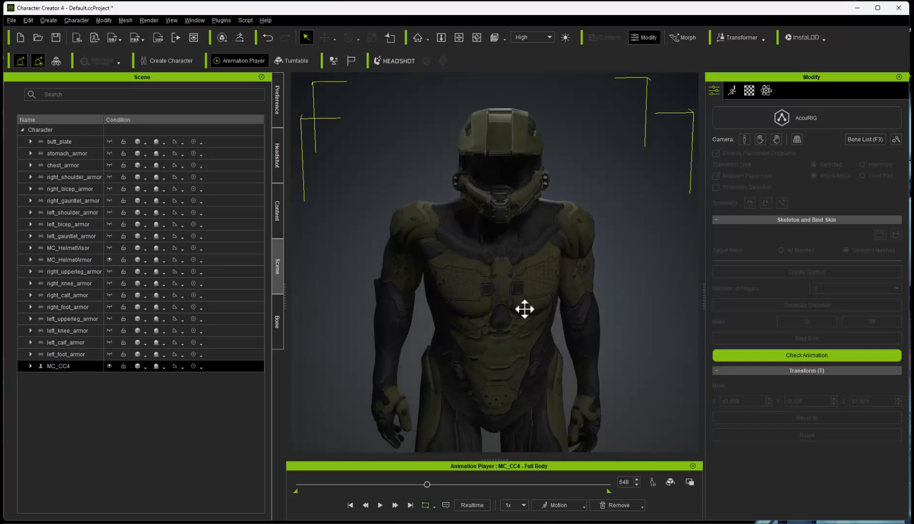
{"action": "right_click_drag", "start_coordinate": [524, 308], "coordinate": [634, 322]}
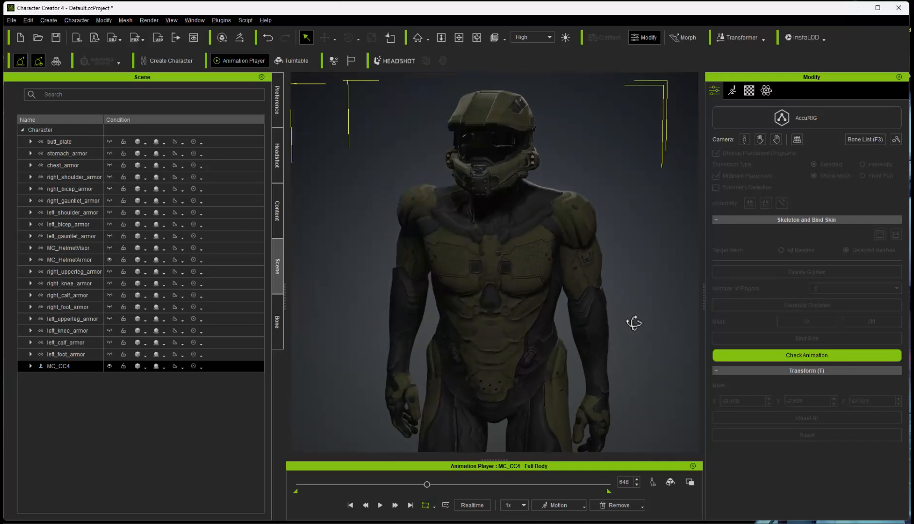
{"action": "scroll", "coordinate": [582, 342], "scroll_direction": "down", "scroll_amount": 3}
{"action": "middle_click_drag", "start_coordinate": [571, 365], "coordinate": [515, 299]}
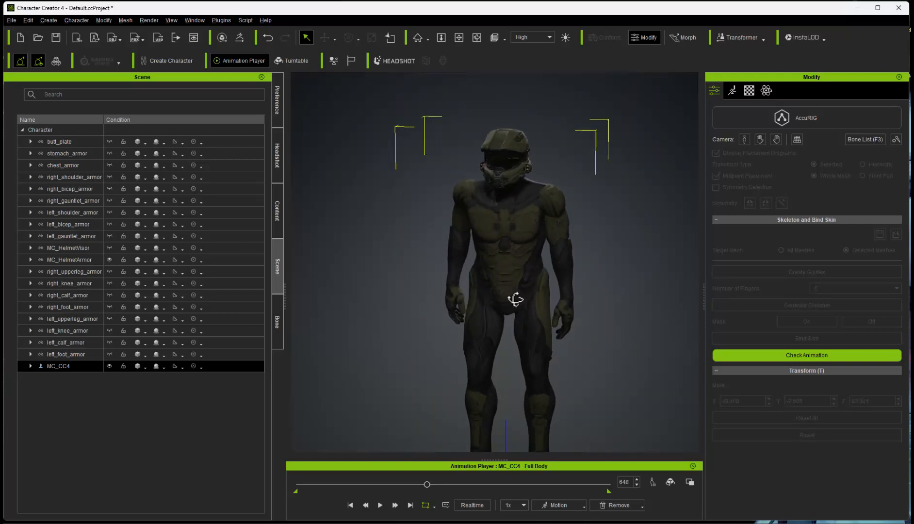
Step: Scrub to frame 702 and show butt_plate, stomach_armor, chest_armor and right_shoulder_armor
{"action": "left_click_drag", "start_coordinate": [427, 484], "coordinate": [438, 463]}
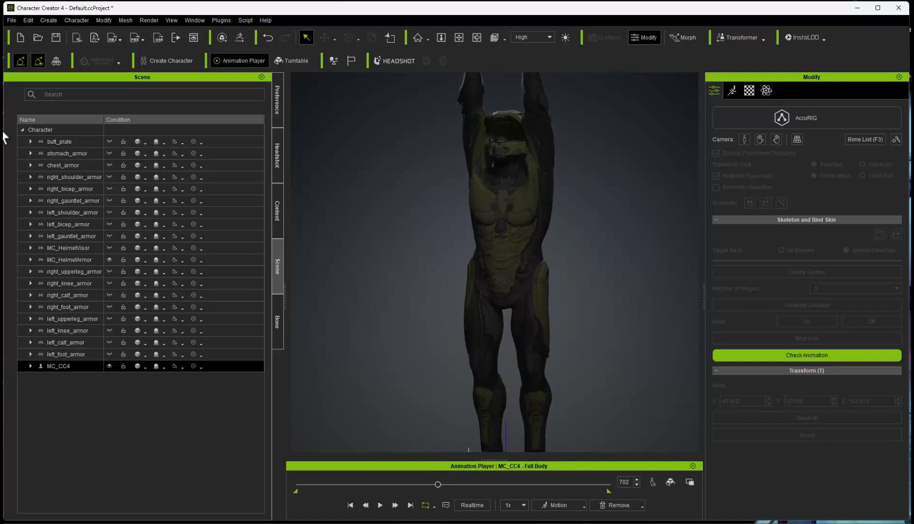
{"action": "left_click", "coordinate": [109, 165]}
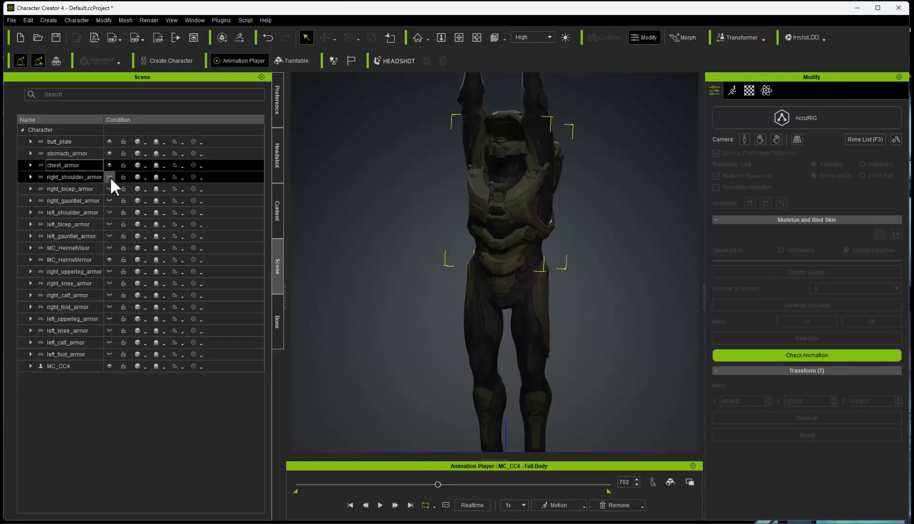
{"action": "left_click", "coordinate": [109, 178]}
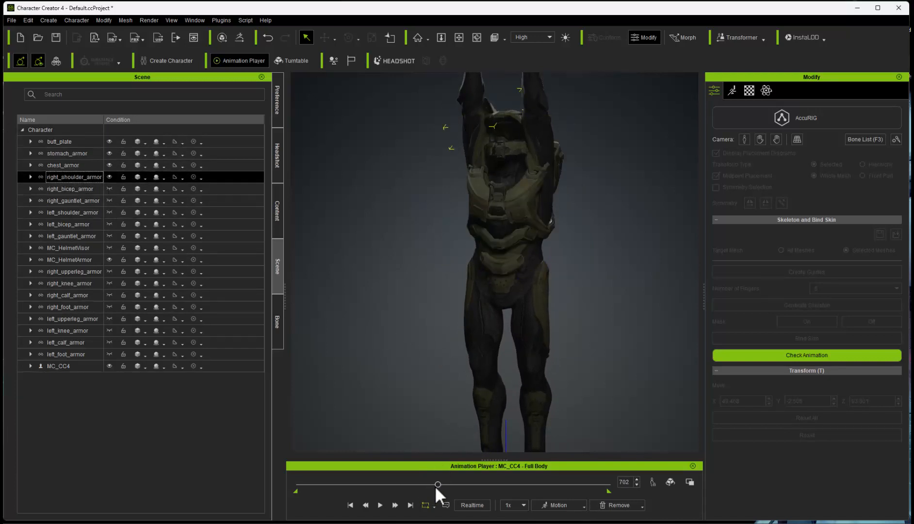
Step: Scrub to frame 628 and show the right bicep and gauntlet, left shoulder, bicep and gauntlet armor, and MC_HelmetVisor
{"action": "left_click_drag", "start_coordinate": [435, 485], "coordinate": [424, 484]}
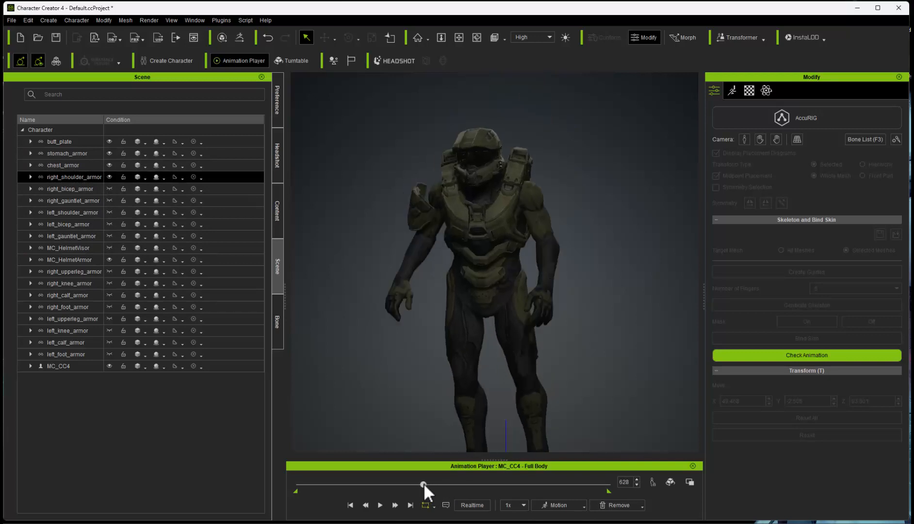
{"action": "left_click", "coordinate": [109, 189]}
{"action": "left_click", "coordinate": [109, 201]}
{"action": "left_click", "coordinate": [110, 212]}
{"action": "left_click", "coordinate": [109, 224]}
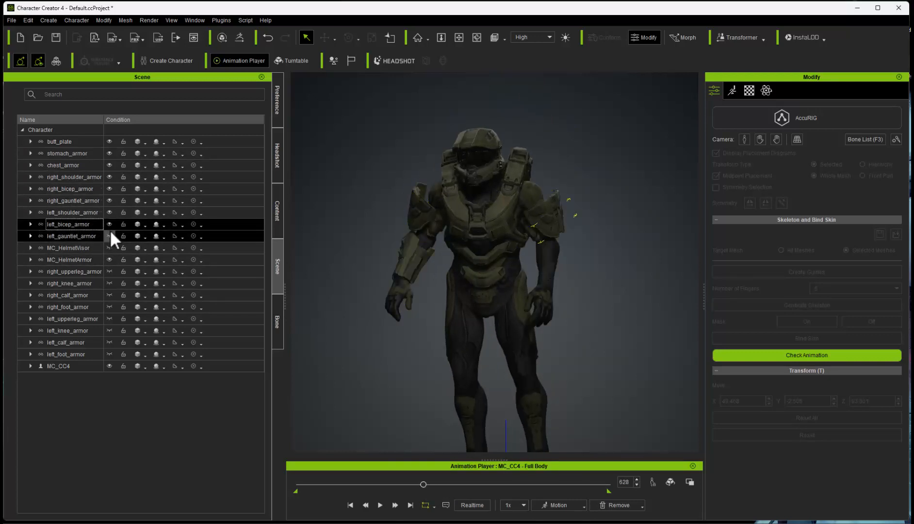
{"action": "left_click", "coordinate": [109, 235]}
{"action": "left_click", "coordinate": [109, 248]}
Step: Show the upper leg, knee, calf and foot armor meshes of both legs
{"action": "left_click", "coordinate": [109, 271]}
{"action": "left_click", "coordinate": [109, 284]}
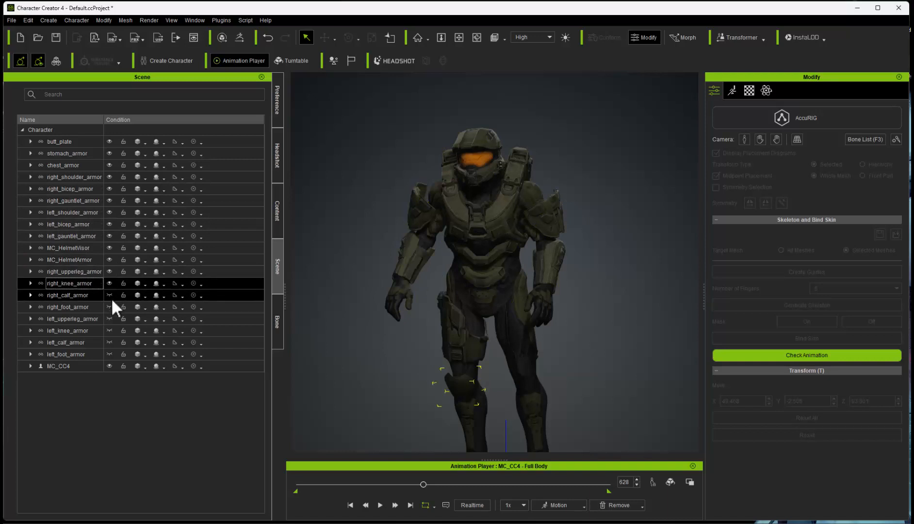
{"action": "left_click", "coordinate": [109, 294]}
{"action": "left_click", "coordinate": [109, 306]}
{"action": "left_click", "coordinate": [109, 319]}
{"action": "left_click", "coordinate": [109, 330]}
{"action": "left_click", "coordinate": [109, 342]}
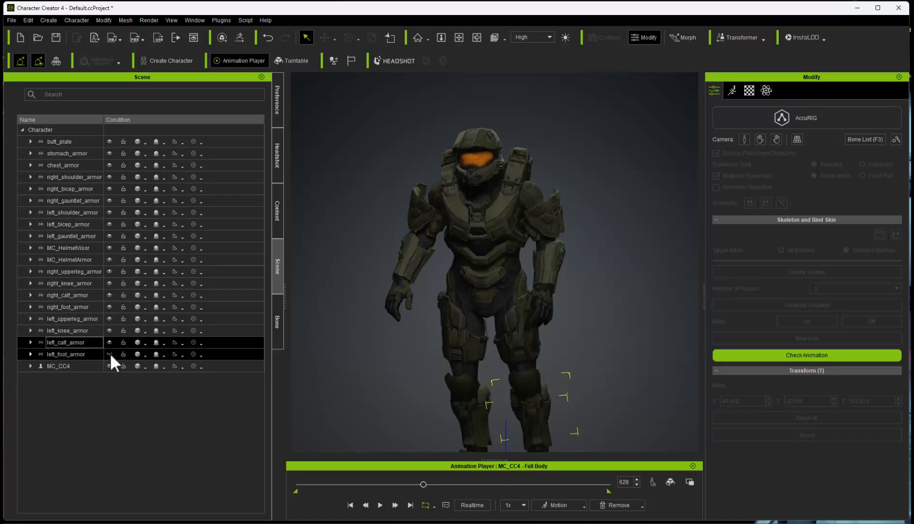
Step: Scrub to frame 688 and examine the full armor around the raised arms, shoulders and chest
{"action": "mouse_move", "coordinate": [423, 484]}
{"action": "left_mouse_down"}
{"action": "mouse_move", "coordinate": [394, 484]}
{"action": "mouse_move", "coordinate": [433, 485]}
{"action": "left_mouse_up"}
{"action": "left_click_drag", "start_coordinate": [440, 485], "coordinate": [435, 482]}
{"action": "middle_click_drag", "start_coordinate": [559, 306], "coordinate": [518, 302]}
{"action": "right_click_drag", "start_coordinate": [517, 302], "coordinate": [556, 287]}
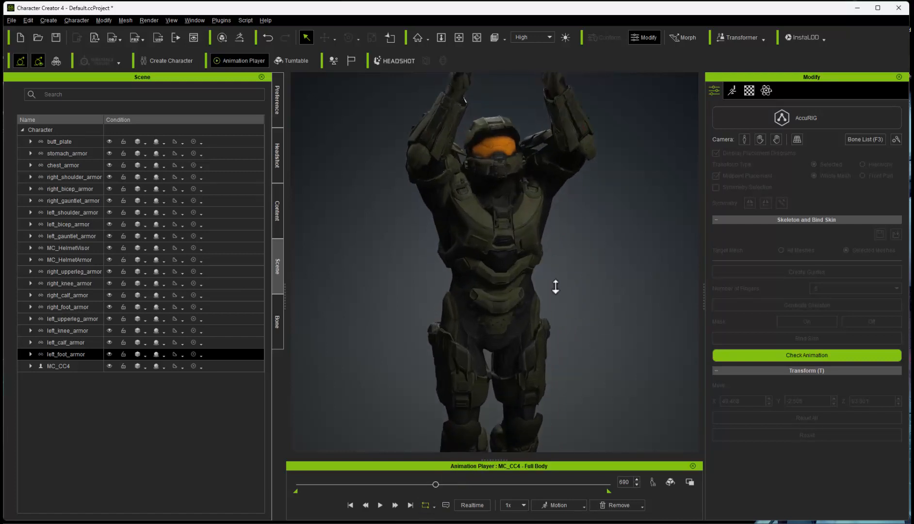
{"action": "right_click_drag", "start_coordinate": [535, 248], "coordinate": [469, 262]}
{"action": "left_click_drag", "start_coordinate": [436, 484], "coordinate": [435, 485]}
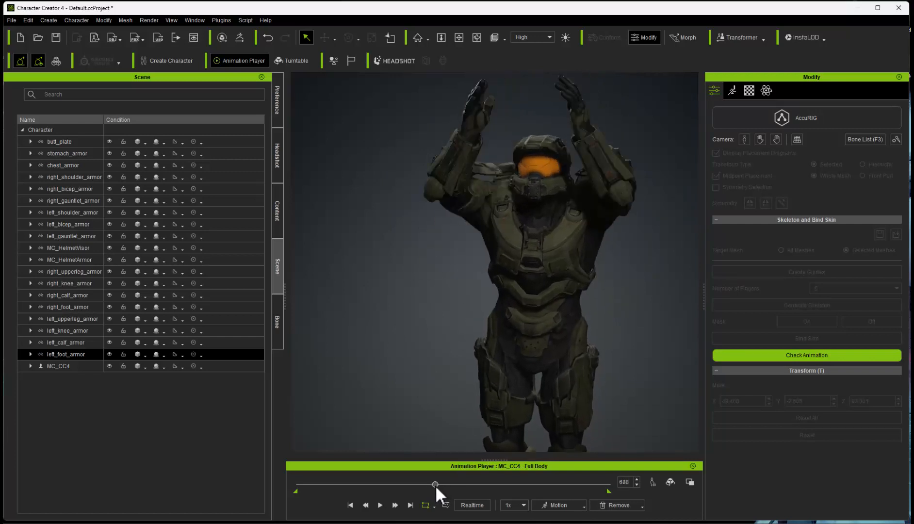
{"action": "right_click_drag", "start_coordinate": [650, 345], "coordinate": [579, 300]}
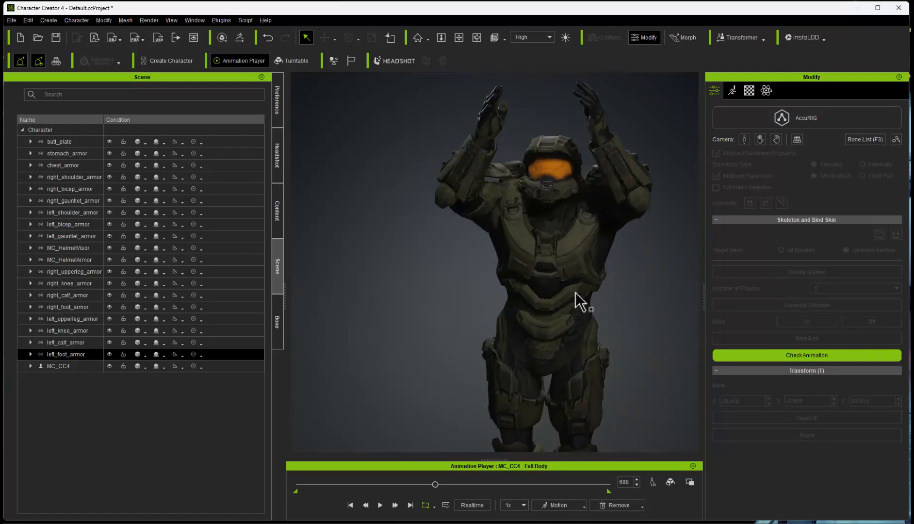
{"action": "scroll", "coordinate": [587, 249], "scroll_direction": "up", "scroll_amount": 3}
{"action": "middle_click_drag", "start_coordinate": [586, 241], "coordinate": [596, 257]}
{"action": "right_click_drag", "start_coordinate": [596, 257], "coordinate": [563, 296]}
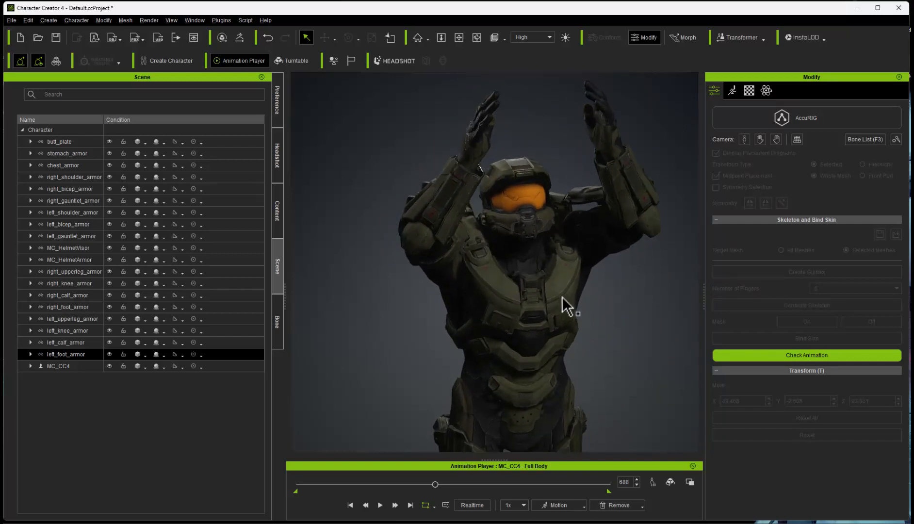
Step: Examine the helmet, chest, arm and waist armor from several angles at frame 688
{"action": "scroll", "coordinate": [536, 193], "scroll_direction": "up", "scroll_amount": 3}
{"action": "middle_click_drag", "start_coordinate": [536, 200], "coordinate": [630, 268]}
{"action": "right_click_drag", "start_coordinate": [630, 267], "coordinate": [457, 149]}
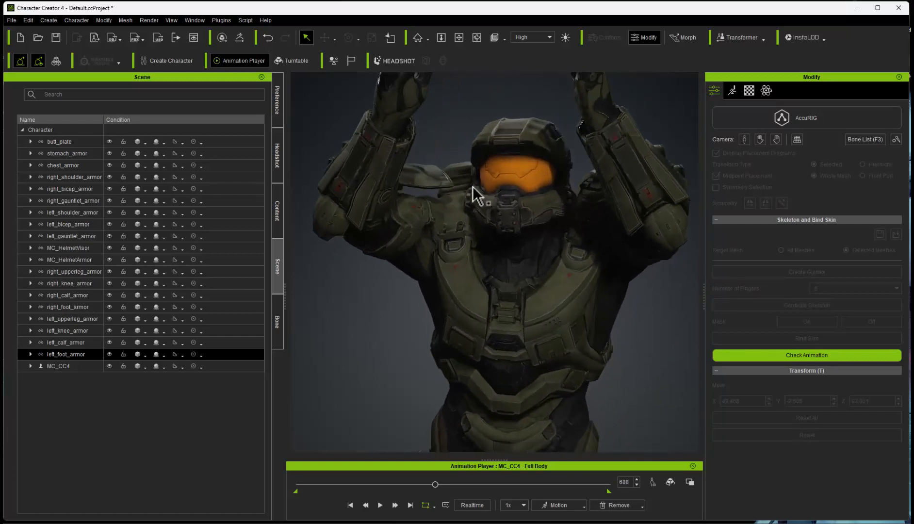
{"action": "right_click_drag", "start_coordinate": [473, 188], "coordinate": [586, 354]}
{"action": "scroll", "coordinate": [526, 321], "scroll_direction": "down", "scroll_amount": 1}
{"action": "mouse_move", "coordinate": [569, 353]}
{"action": "middle_mouse_down"}
{"action": "mouse_move", "coordinate": [560, 294]}
{"action": "mouse_move", "coordinate": [573, 349]}
{"action": "middle_mouse_up"}
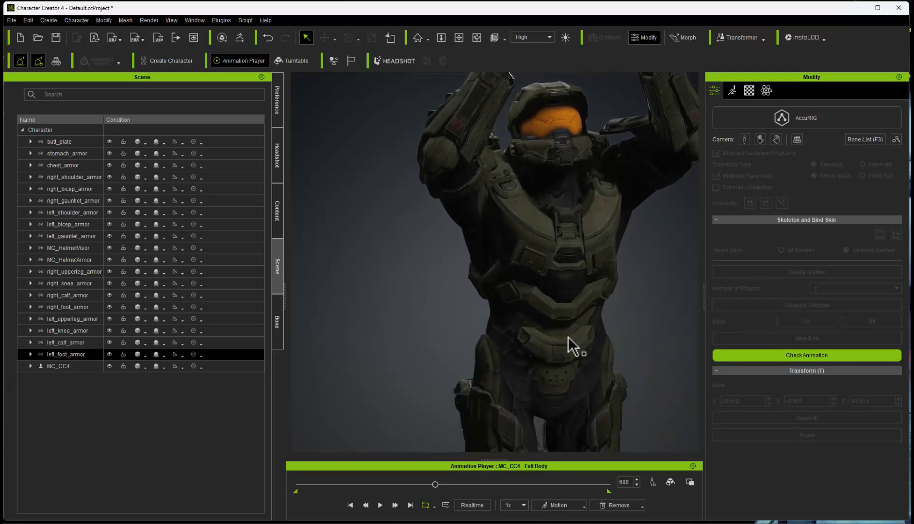
{"action": "right_click_drag", "start_coordinate": [573, 348], "coordinate": [526, 337]}
{"action": "mouse_move", "coordinate": [436, 484]}
{"action": "left_mouse_down"}
{"action": "mouse_move", "coordinate": [443, 480]}
{"action": "mouse_move", "coordinate": [434, 477]}
{"action": "left_mouse_up"}
{"action": "middle_click_drag", "start_coordinate": [558, 334], "coordinate": [560, 298]}
{"action": "right_click_drag", "start_coordinate": [560, 298], "coordinate": [502, 308]}
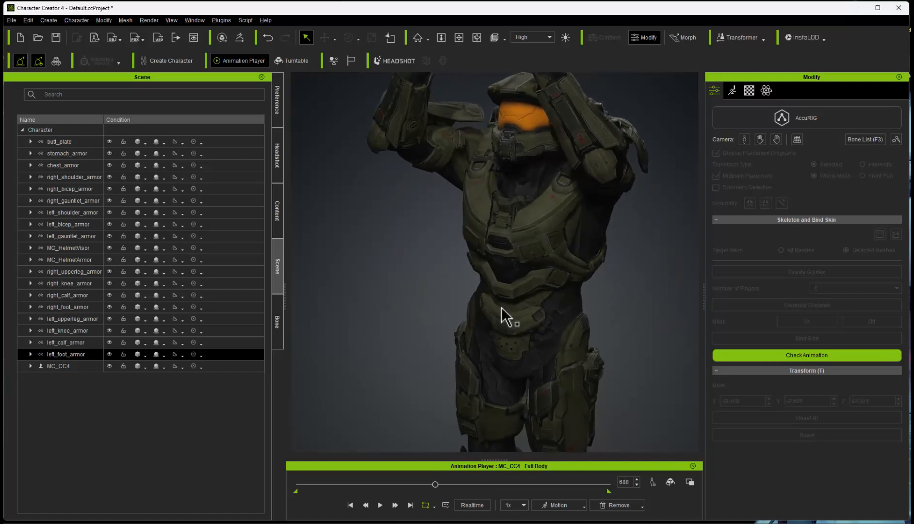
Step: Scrub to frame 681 and examine the upper-body armor with the arms bent in front of the chest
{"action": "left_click_drag", "start_coordinate": [437, 484], "coordinate": [433, 484]}
{"action": "mouse_move", "coordinate": [546, 321]}
{"action": "middle_mouse_down"}
{"action": "mouse_move", "coordinate": [499, 310]}
{"action": "mouse_move", "coordinate": [545, 303]}
{"action": "middle_mouse_up"}
{"action": "scroll", "coordinate": [545, 303], "scroll_direction": "down", "scroll_amount": 2}
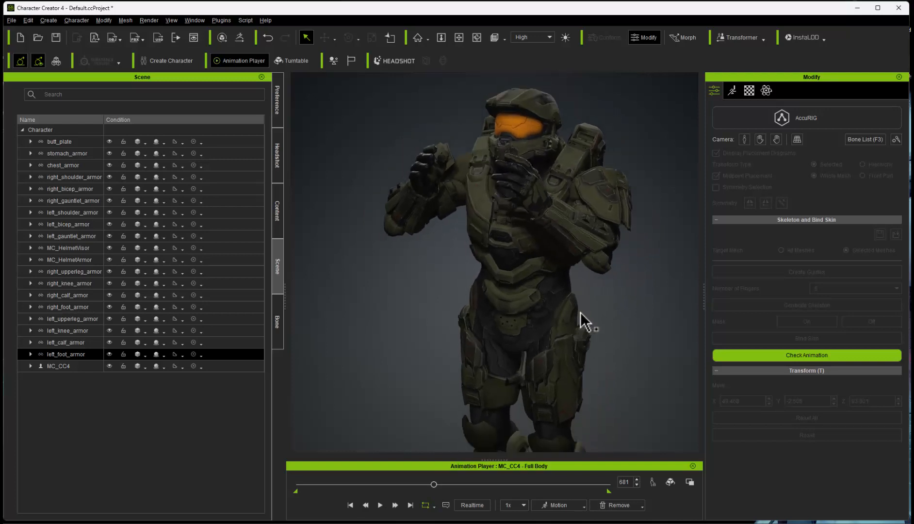
{"action": "right_click_drag", "start_coordinate": [570, 313], "coordinate": [597, 297]}
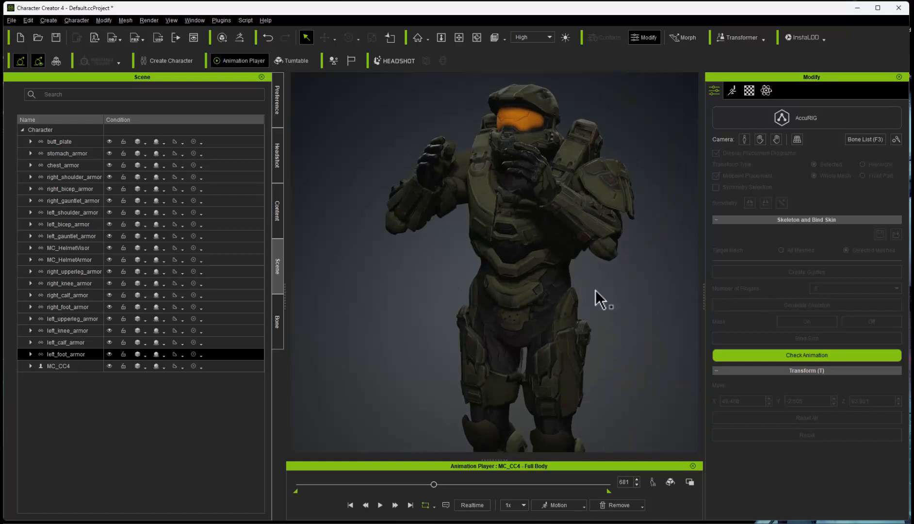
Step: Play the Full Body calibration motion to check the armor in movement, and pause it
{"action": "left_click", "coordinate": [380, 505]}
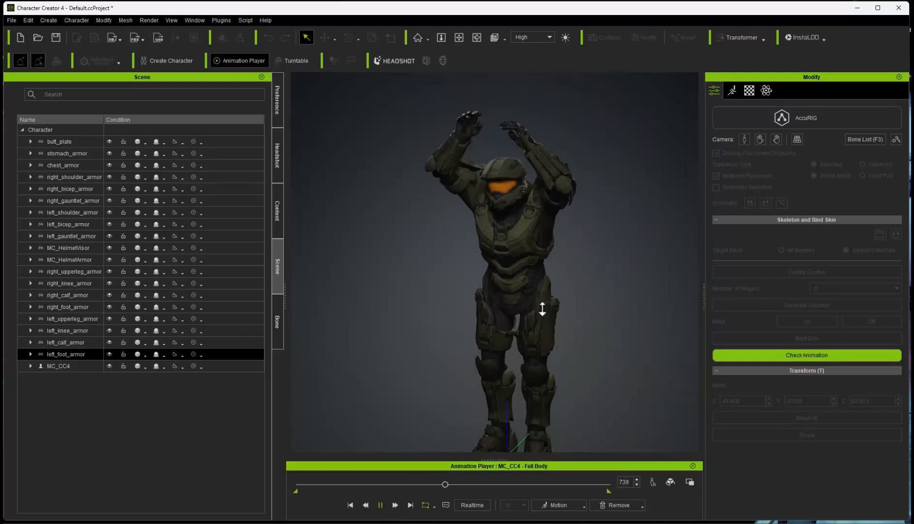
{"action": "right_click_drag", "start_coordinate": [561, 318], "coordinate": [577, 286]}
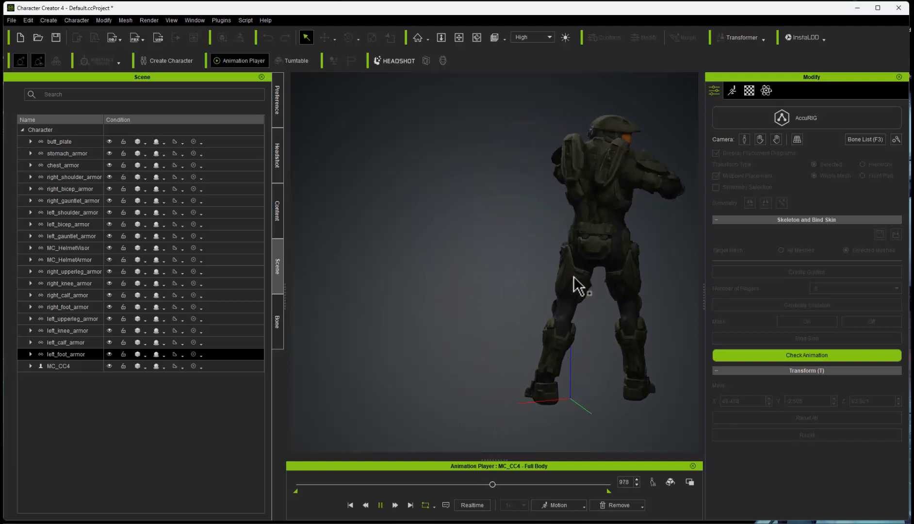
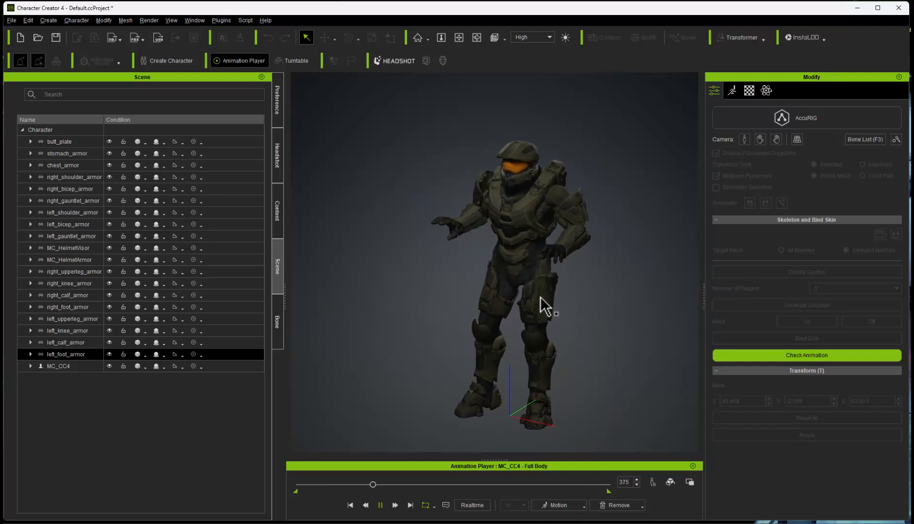
{"action": "left_click", "coordinate": [381, 505]}
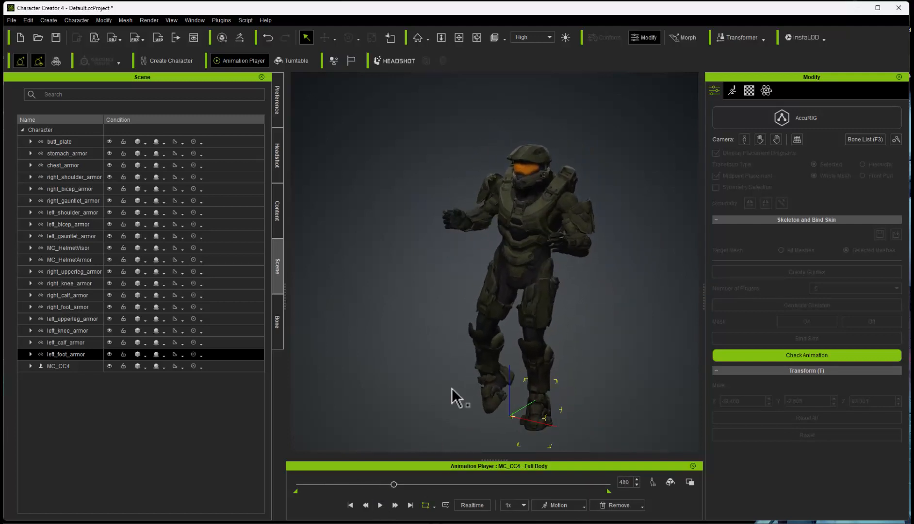
Step: Load the Body Rig calibration motion for the Hand and play it
{"action": "left_click", "coordinate": [583, 506]}
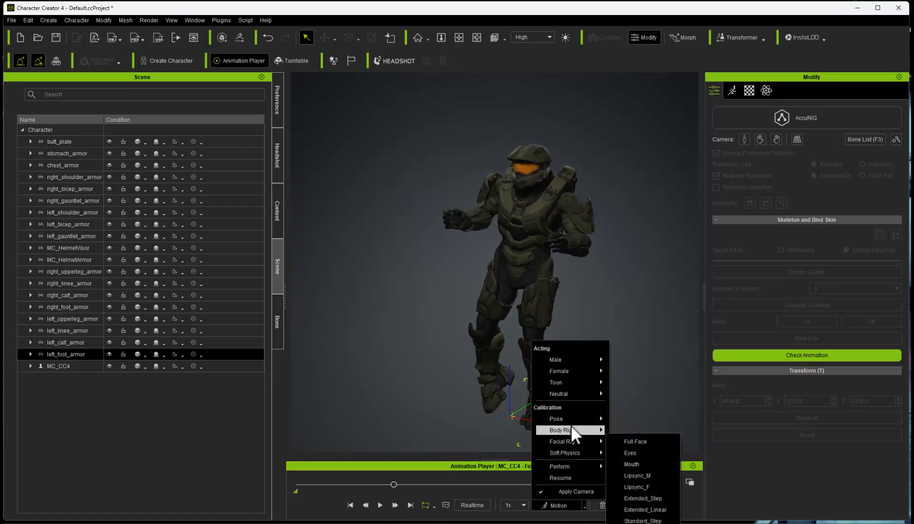
{"action": "mouse_move", "coordinate": [575, 430]}
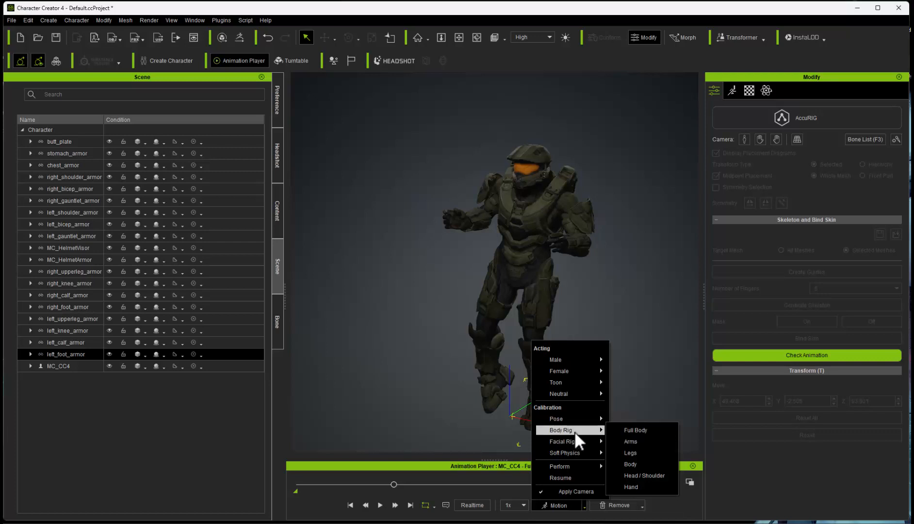
{"action": "left_click", "coordinate": [627, 487]}
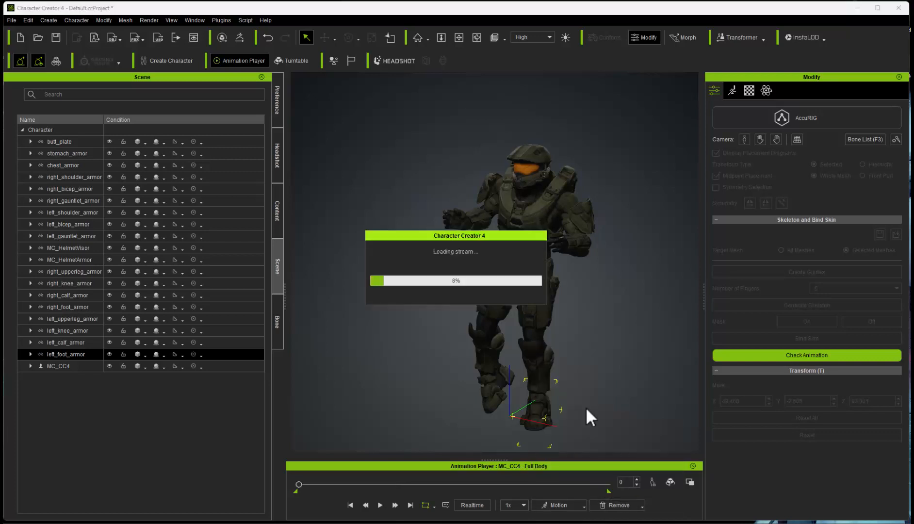
{"action": "left_click", "coordinate": [380, 505]}
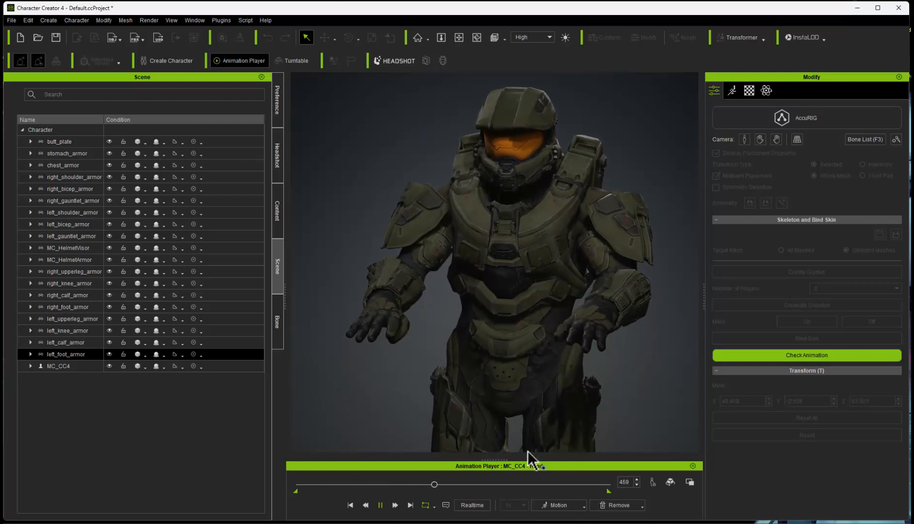
Step: Stop the Hand motion at frame 566 and examine the right gauntlet and hand up close
{"action": "left_click_drag", "start_coordinate": [448, 482], "coordinate": [463, 483]}
{"action": "right_click_drag", "start_coordinate": [470, 402], "coordinate": [625, 370]}
{"action": "scroll", "coordinate": [628, 388], "scroll_direction": "up", "scroll_amount": 4}
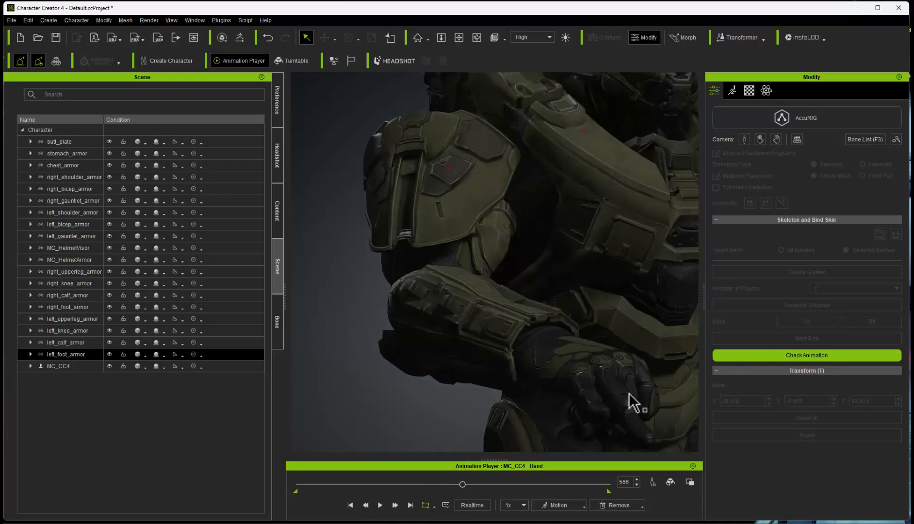
{"action": "middle_click_drag", "start_coordinate": [629, 393], "coordinate": [544, 312]}
{"action": "right_click_drag", "start_coordinate": [544, 312], "coordinate": [485, 342]}
{"action": "scroll", "coordinate": [426, 326], "scroll_direction": "down", "scroll_amount": 2}
{"action": "middle_click_drag", "start_coordinate": [426, 326], "coordinate": [580, 208]}
Step: Scrub to frame 527 and examine the finger poses and glove deformation of both hands
{"action": "left_click_drag", "start_coordinate": [452, 492], "coordinate": [449, 490]}
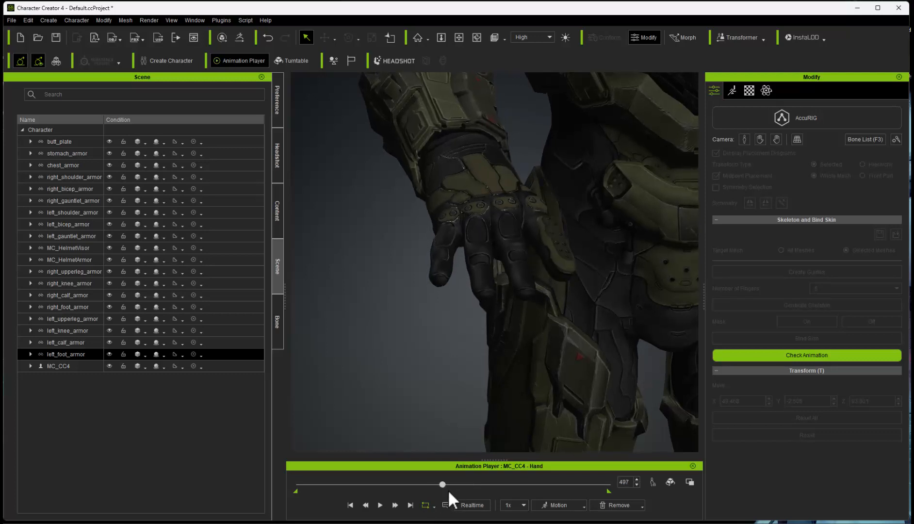
{"action": "right_click_drag", "start_coordinate": [459, 449], "coordinate": [541, 312]}
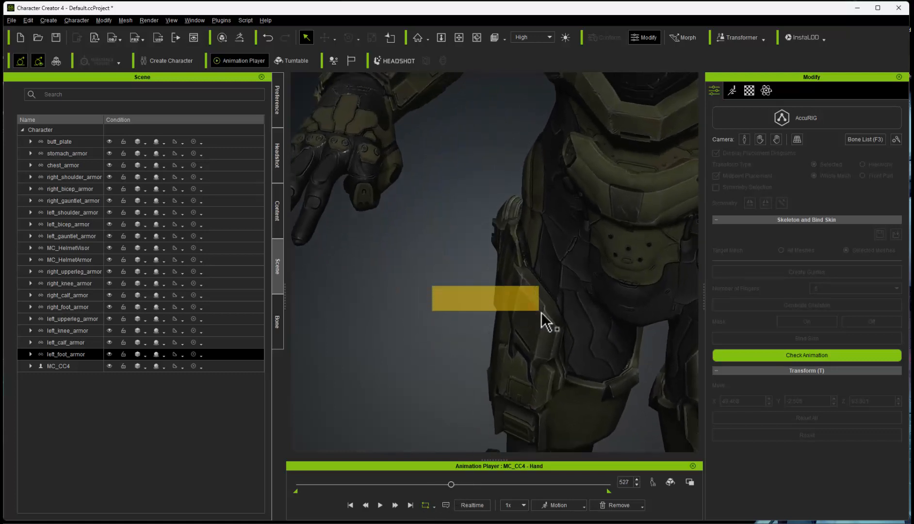
{"action": "middle_click_drag", "start_coordinate": [440, 239], "coordinate": [420, 234]}
{"action": "right_click_drag", "start_coordinate": [420, 234], "coordinate": [404, 211]}
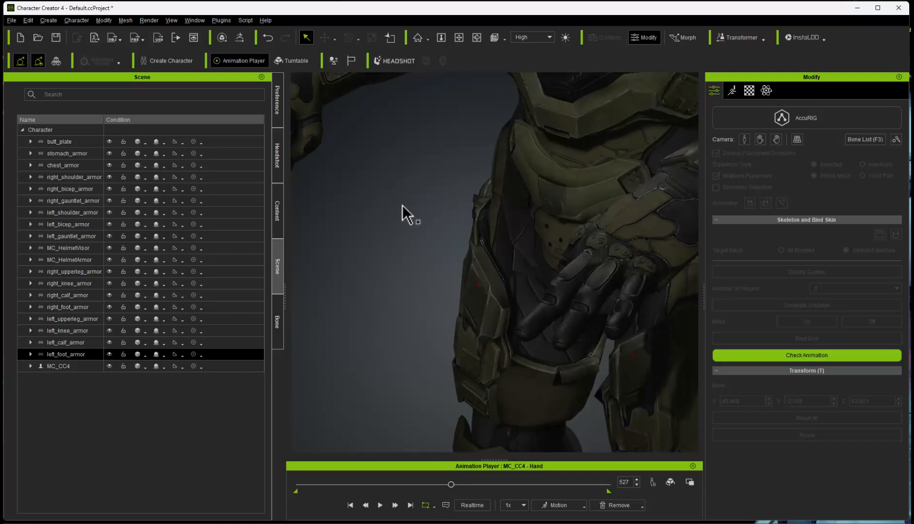
{"action": "middle_click_drag", "start_coordinate": [404, 212], "coordinate": [578, 273]}
Step: Rewind the Hand motion to near its start and play it through while viewing the arms and hands
{"action": "left_click_drag", "start_coordinate": [444, 485], "coordinate": [304, 484]}
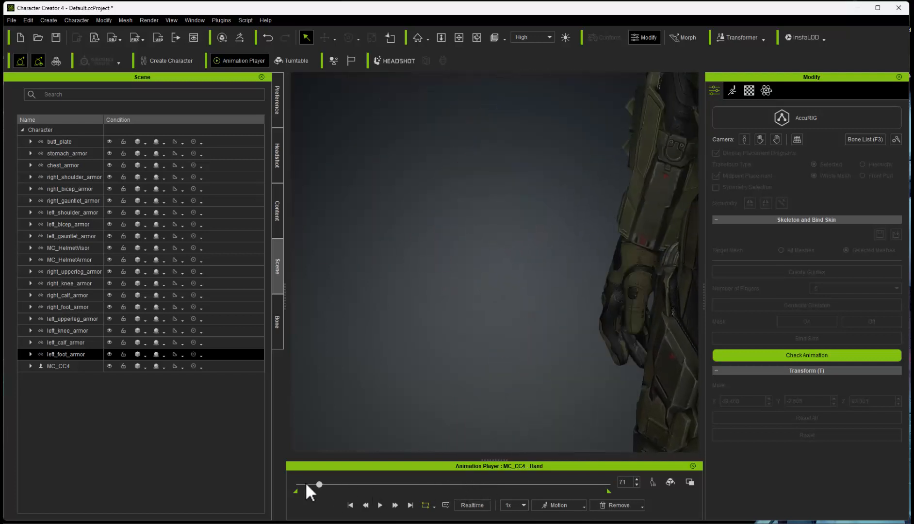
{"action": "left_click", "coordinate": [380, 505]}
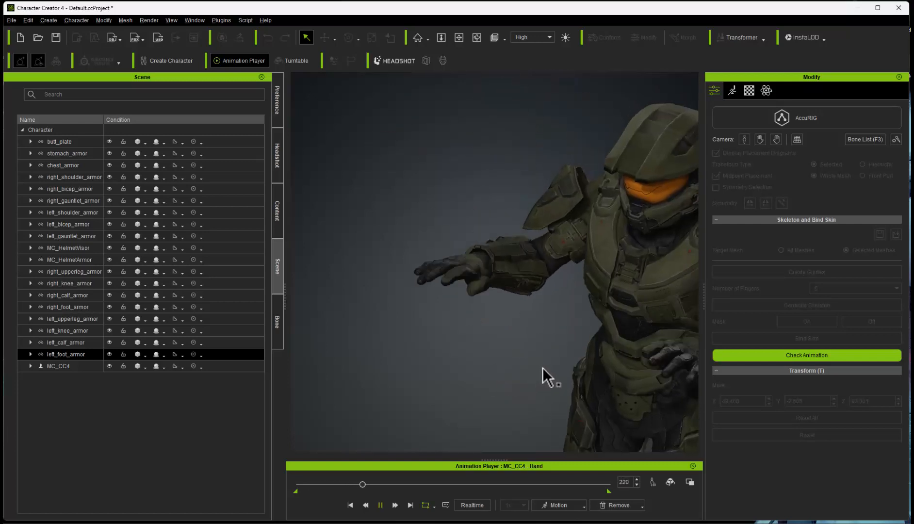
{"action": "middle_click_drag", "start_coordinate": [557, 376], "coordinate": [524, 275]}
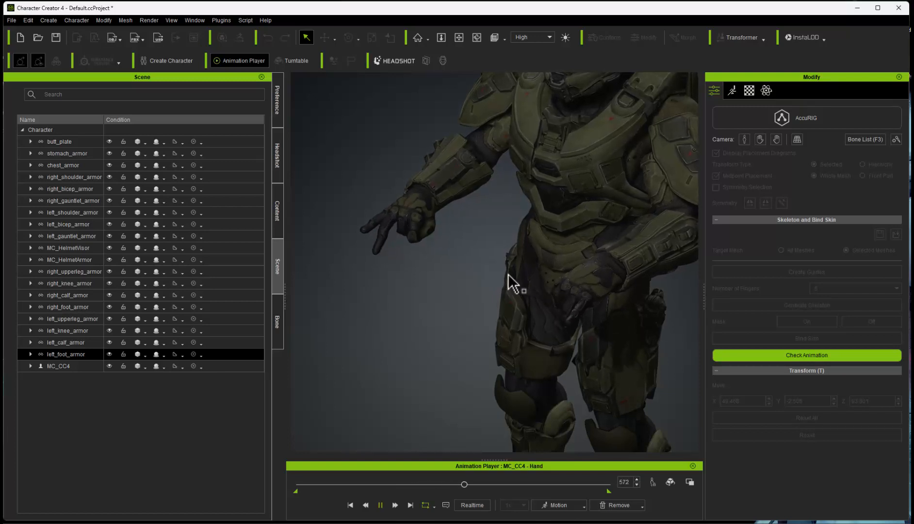
{"action": "right_click_drag", "start_coordinate": [526, 285], "coordinate": [537, 276]}
{"action": "middle_click_drag", "start_coordinate": [536, 276], "coordinate": [582, 295]}
{"action": "scroll", "coordinate": [584, 290], "scroll_direction": "down", "scroll_amount": 2}
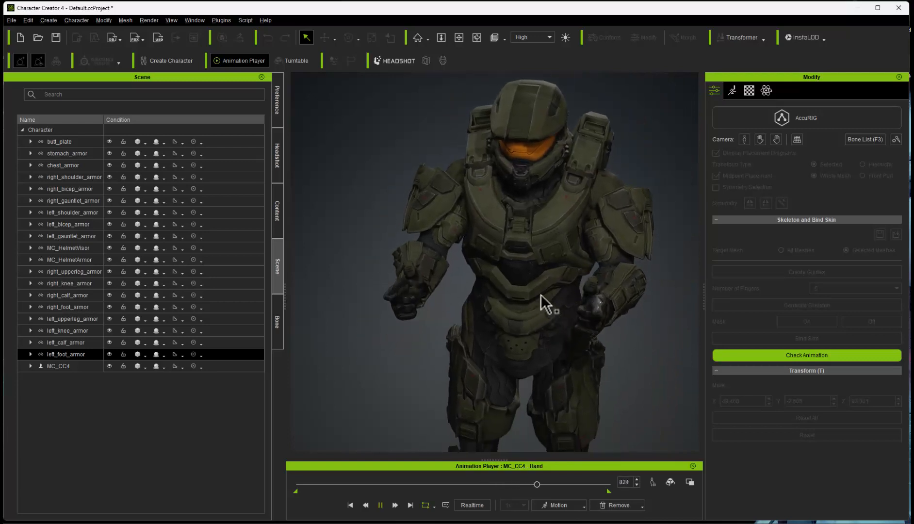
{"action": "right_click_drag", "start_coordinate": [541, 294], "coordinate": [538, 271]}
{"action": "middle_click_drag", "start_coordinate": [550, 233], "coordinate": [556, 290]}
{"action": "right_click_drag", "start_coordinate": [557, 290], "coordinate": [558, 217]}
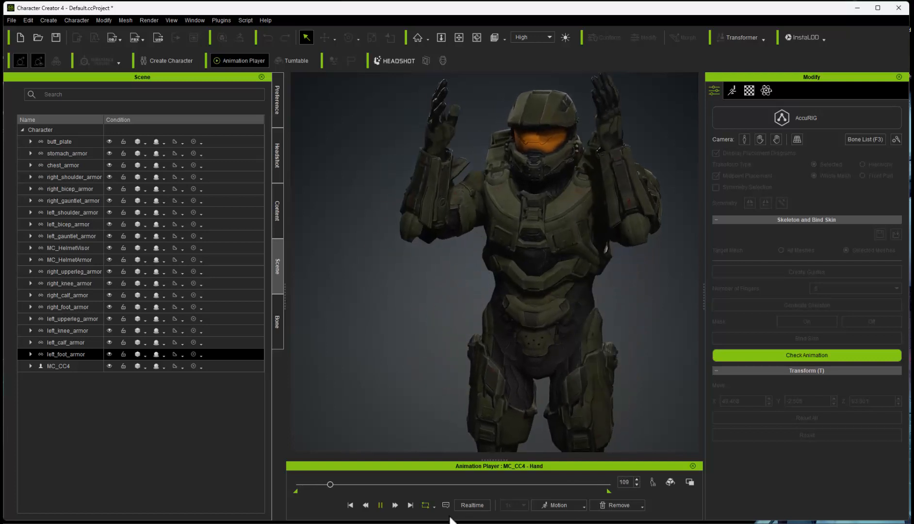
Step: Scrub the Hand motion to frame 209 and examine both raised hands from the front
{"action": "left_click", "coordinate": [342, 484]}
{"action": "left_click_drag", "start_coordinate": [341, 483], "coordinate": [359, 482]}
{"action": "middle_click_drag", "start_coordinate": [573, 341], "coordinate": [621, 344]}
{"action": "scroll", "coordinate": [571, 256], "scroll_direction": "up", "scroll_amount": 2}
{"action": "middle_click_drag", "start_coordinate": [571, 255], "coordinate": [583, 289]}
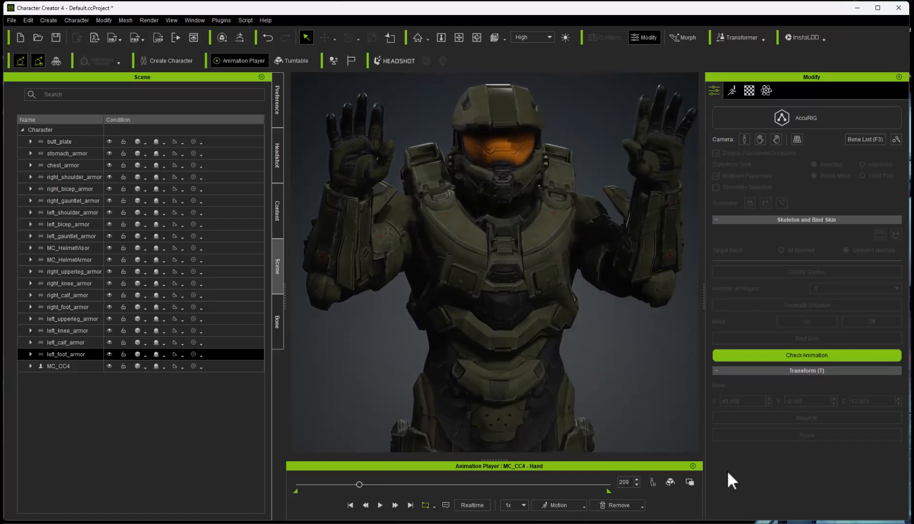
Step: Turn off the animation check to return to the skeleton, and try to create guides with no mesh selected
{"action": "left_click", "coordinate": [808, 354]}
{"action": "scroll", "coordinate": [568, 284], "scroll_direction": "down", "scroll_amount": 2}
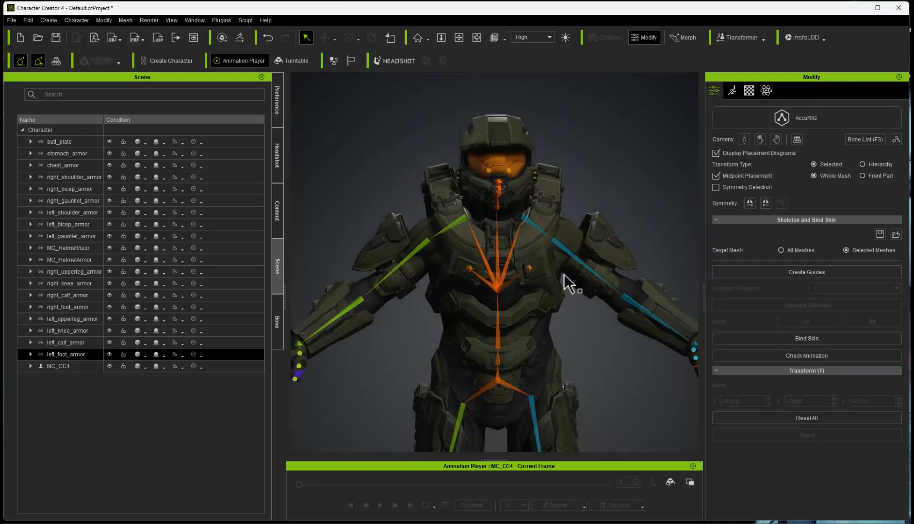
{"action": "left_click", "coordinate": [810, 273]}
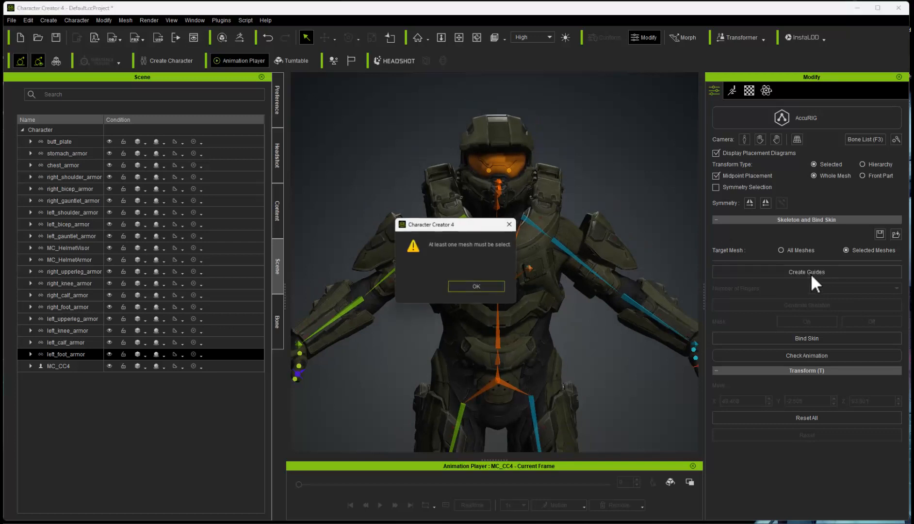
{"action": "left_click", "coordinate": [480, 287]}
Step: Select MC_TechSuit under MC_CC4 and recreate its guides by extrapolating them from the existing skeleton
{"action": "left_click", "coordinate": [51, 363]}
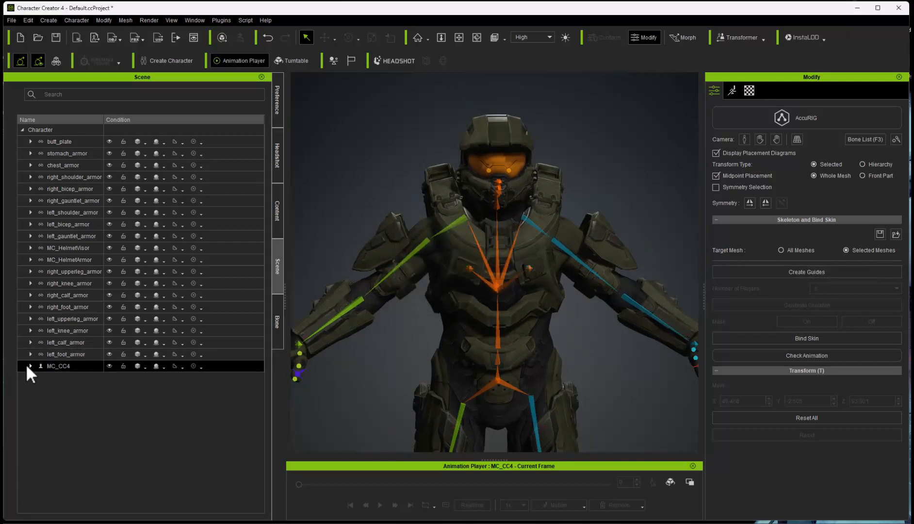
{"action": "left_click", "coordinate": [32, 366]}
{"action": "left_click", "coordinate": [71, 378]}
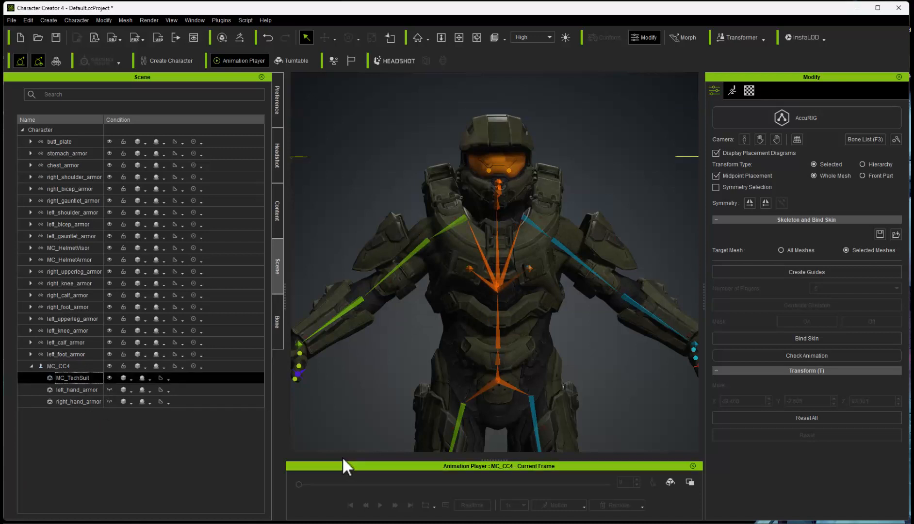
{"action": "left_click", "coordinate": [794, 269]}
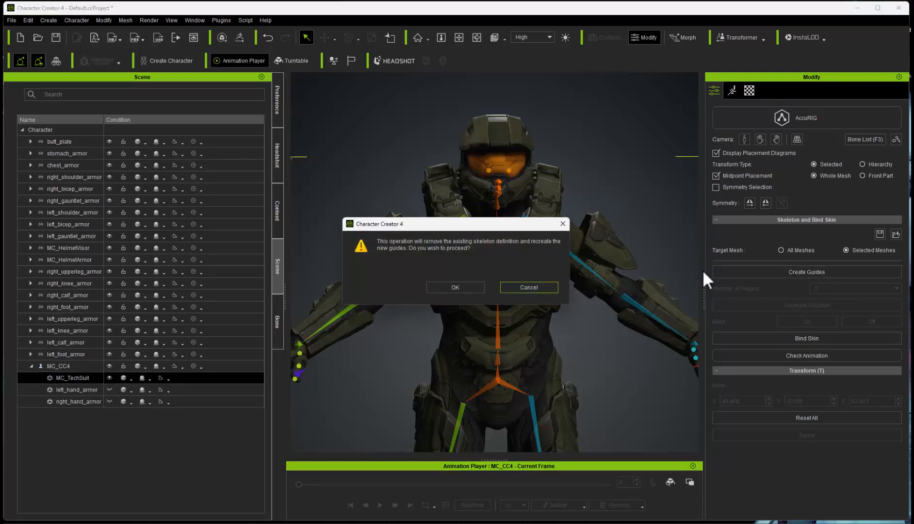
{"action": "left_click_drag", "start_coordinate": [426, 223], "coordinate": [470, 126]}
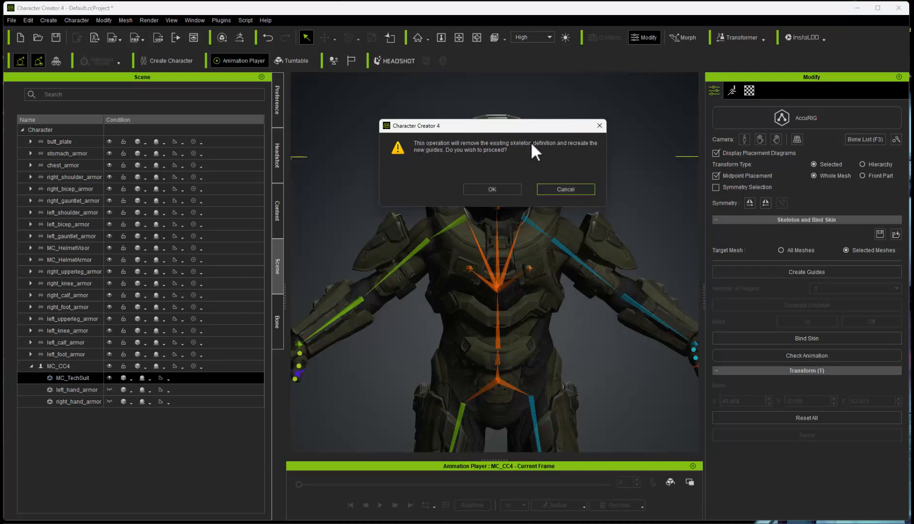
{"action": "left_click", "coordinate": [498, 190]}
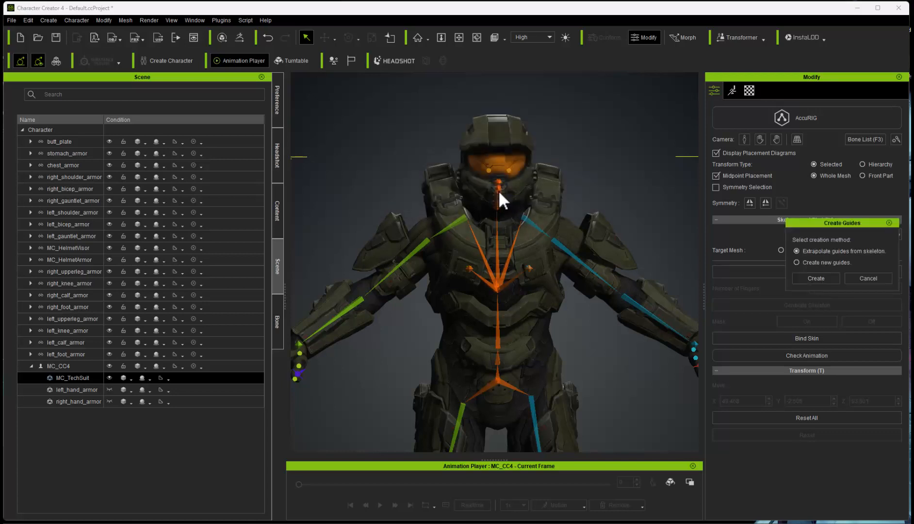
{"action": "left_click_drag", "start_coordinate": [850, 225], "coordinate": [624, 110]}
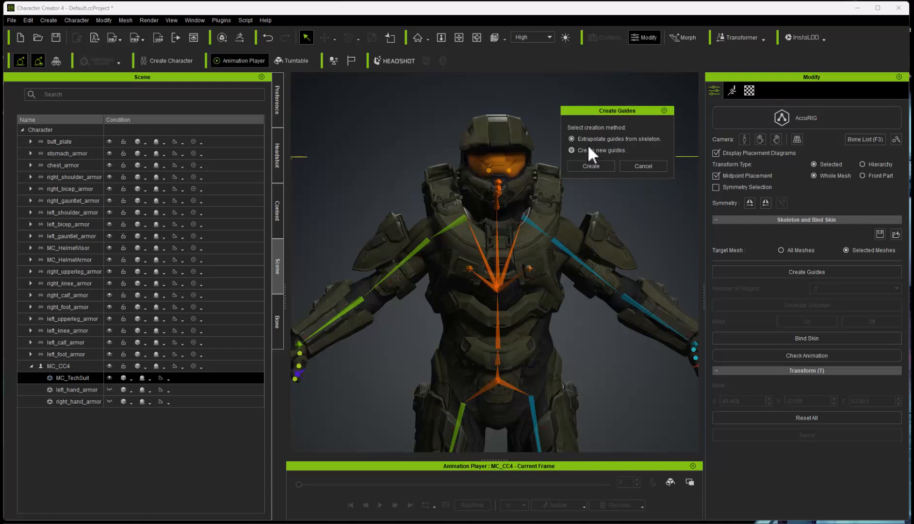
{"action": "left_click", "coordinate": [591, 166]}
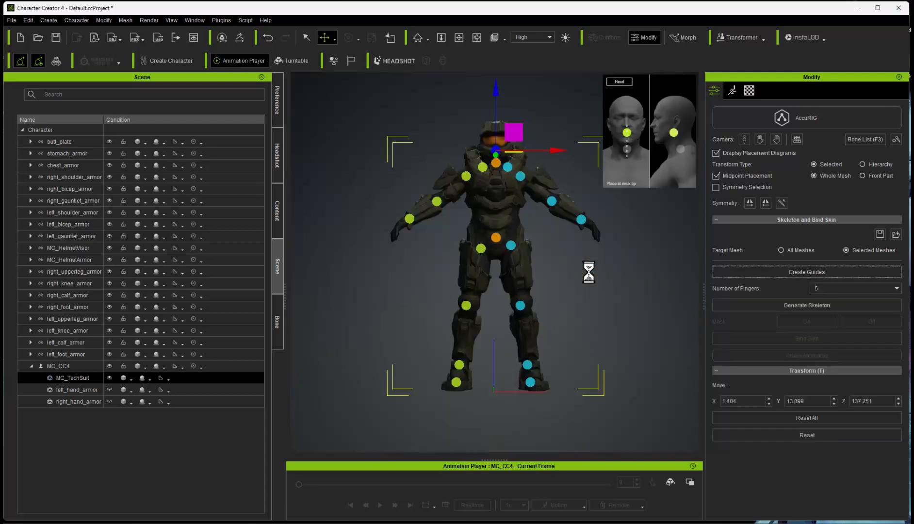
{"action": "scroll", "coordinate": [546, 240], "scroll_direction": "up", "scroll_amount": 5}
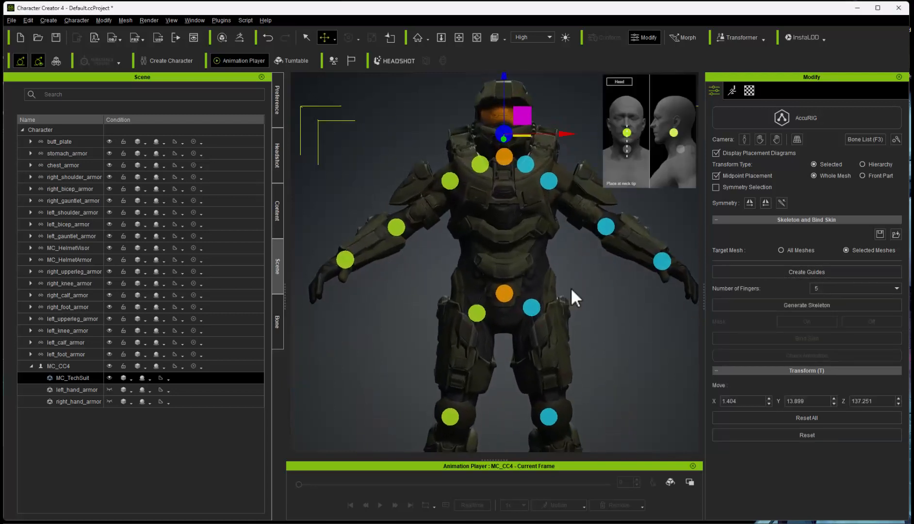
{"action": "scroll", "coordinate": [570, 287], "scroll_direction": "up", "scroll_amount": 6}
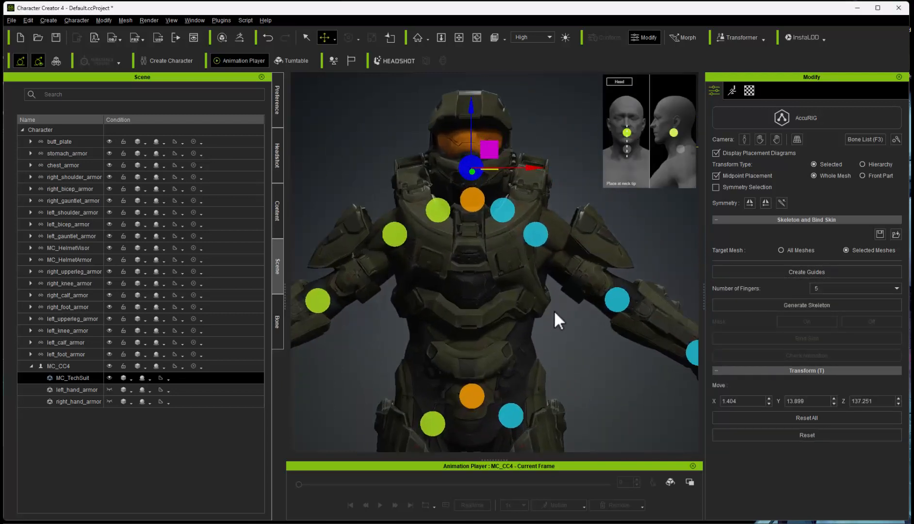
{"action": "scroll", "coordinate": [515, 280], "scroll_direction": "down", "scroll_amount": 2}
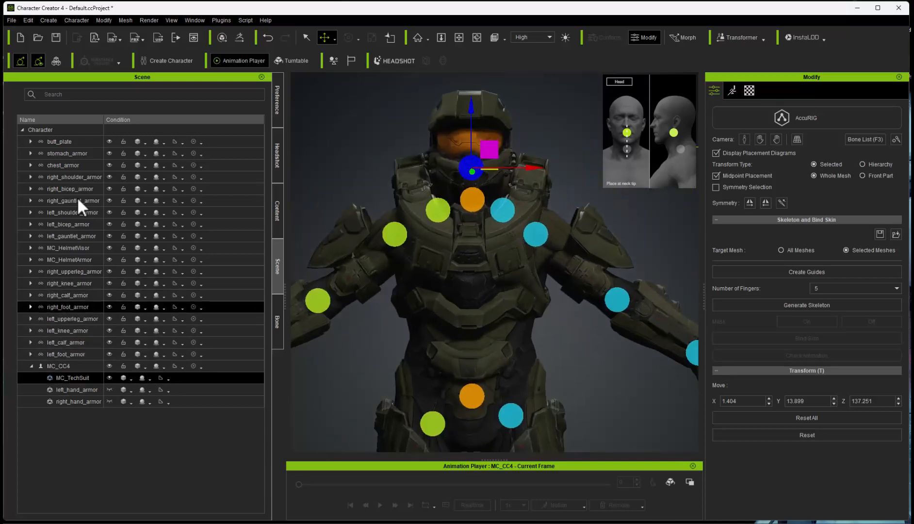
Step: Hide chest_armor to expose the clavicle and shoulder guides on the upper chest
{"action": "left_click", "coordinate": [110, 166]}
{"action": "scroll", "coordinate": [520, 276], "scroll_direction": "up", "scroll_amount": 3}
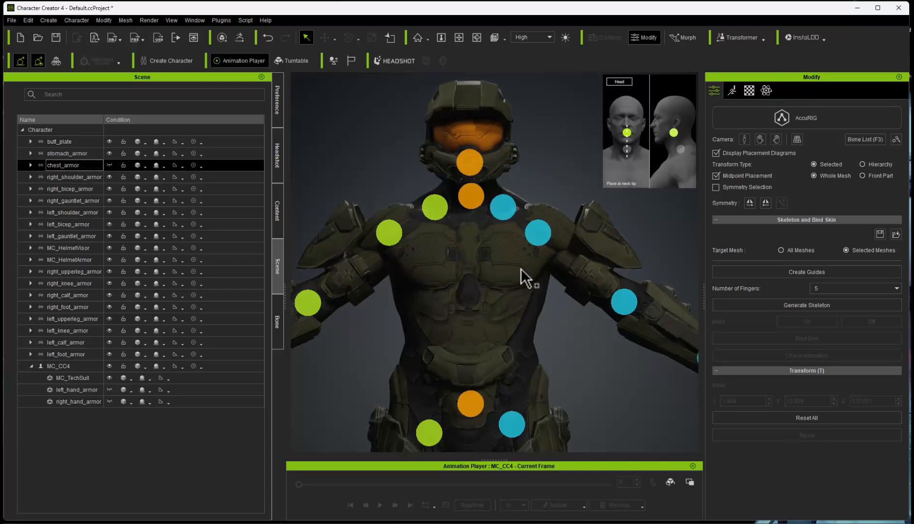
{"action": "scroll", "coordinate": [501, 257], "scroll_direction": "down", "scroll_amount": 2}
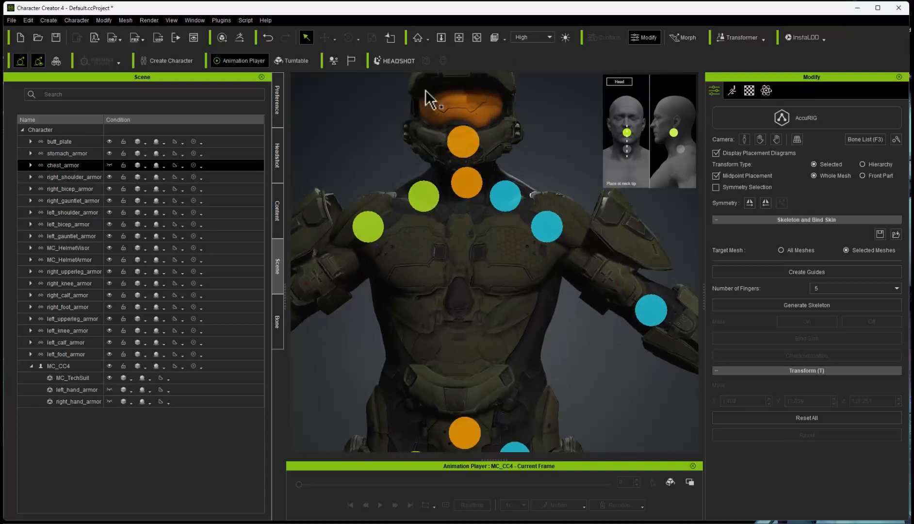
{"action": "scroll", "coordinate": [454, 269], "scroll_direction": "down", "scroll_amount": 2}
{"action": "scroll", "coordinate": [520, 319], "scroll_direction": "up", "scroll_amount": 2}
{"action": "scroll", "coordinate": [521, 310], "scroll_direction": "up", "scroll_amount": 1}
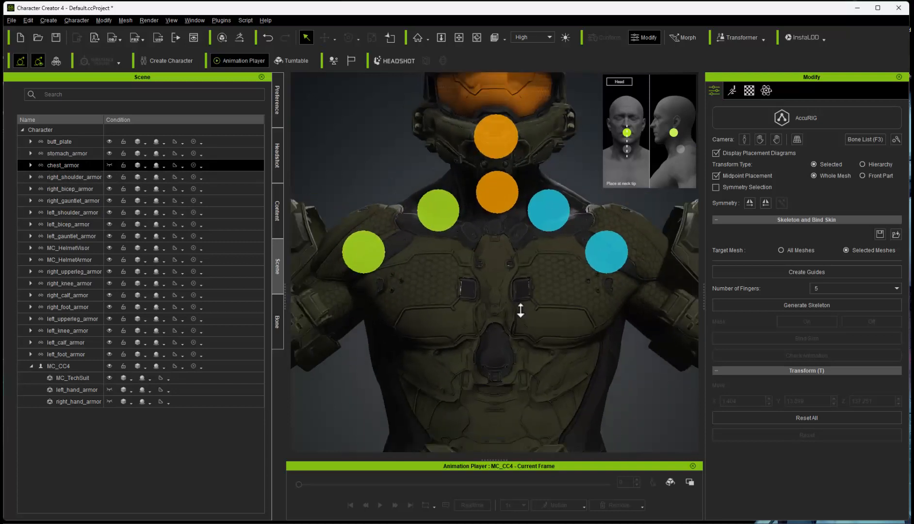
Step: Lower both clavicle guides to about Z 127.35 using Symmetry Selection, and with symmetry off move the left one outward to about X 9.18
{"action": "left_click", "coordinate": [426, 216]}
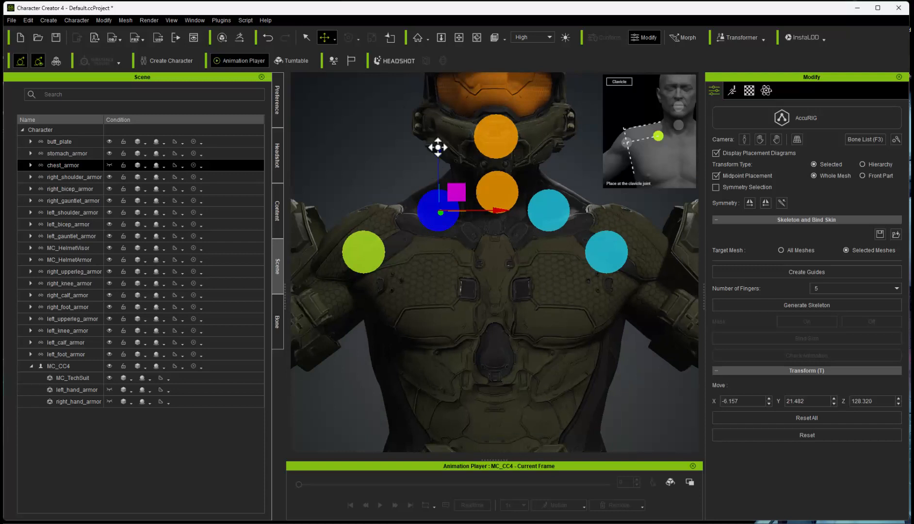
{"action": "left_click", "coordinate": [716, 189]}
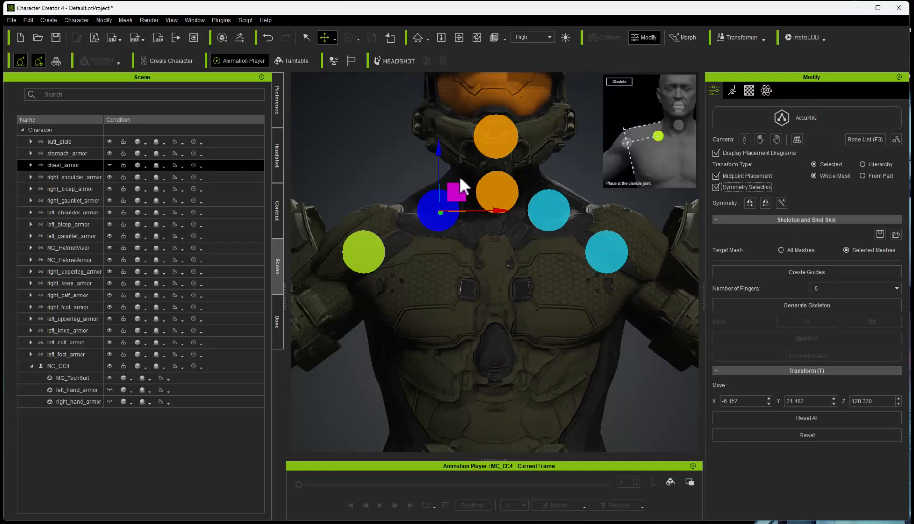
{"action": "left_click_drag", "start_coordinate": [439, 148], "coordinate": [441, 154]}
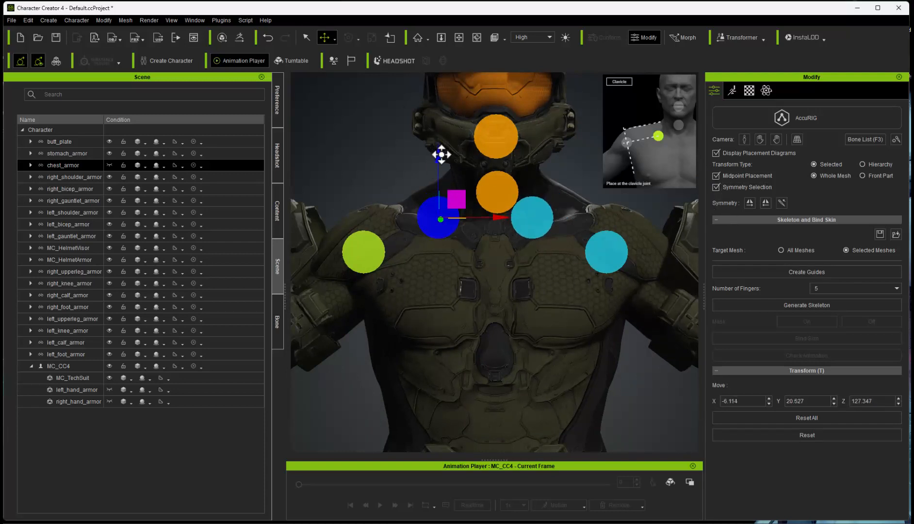
{"action": "left_click", "coordinate": [716, 188]}
{"action": "left_click", "coordinate": [532, 218]}
{"action": "left_click_drag", "start_coordinate": [595, 218], "coordinate": [619, 216]}
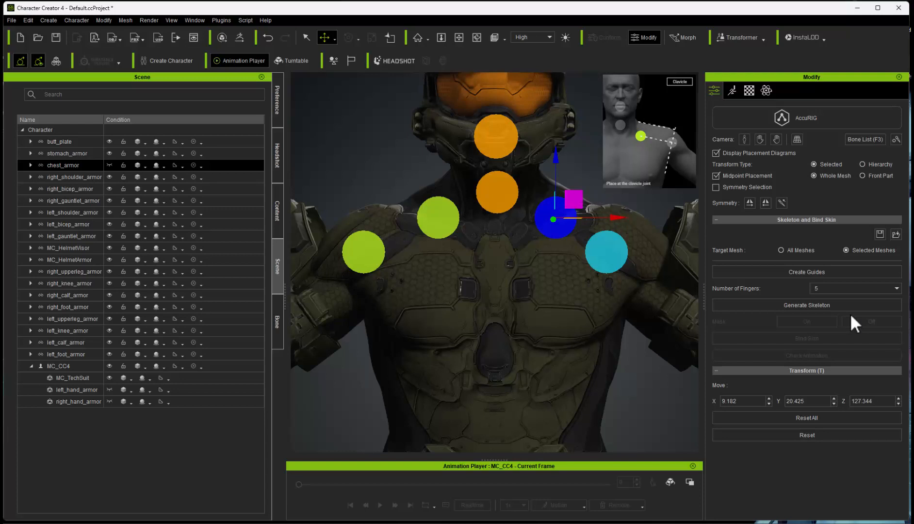
Step: Generate the skeleton from the adjusted guides, keeping the existing facial bone set
{"action": "left_click", "coordinate": [814, 304]}
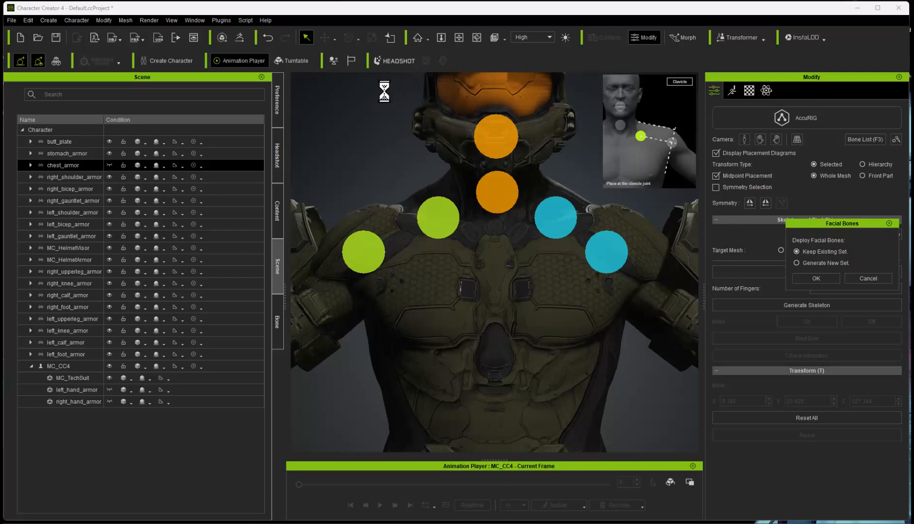
{"action": "left_click", "coordinate": [822, 278]}
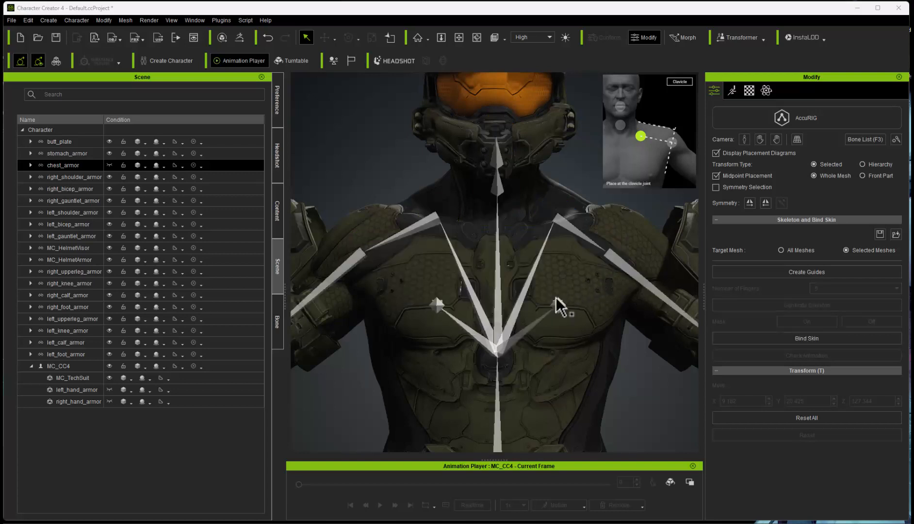
{"action": "scroll", "coordinate": [569, 293], "scroll_direction": "down", "scroll_amount": 5}
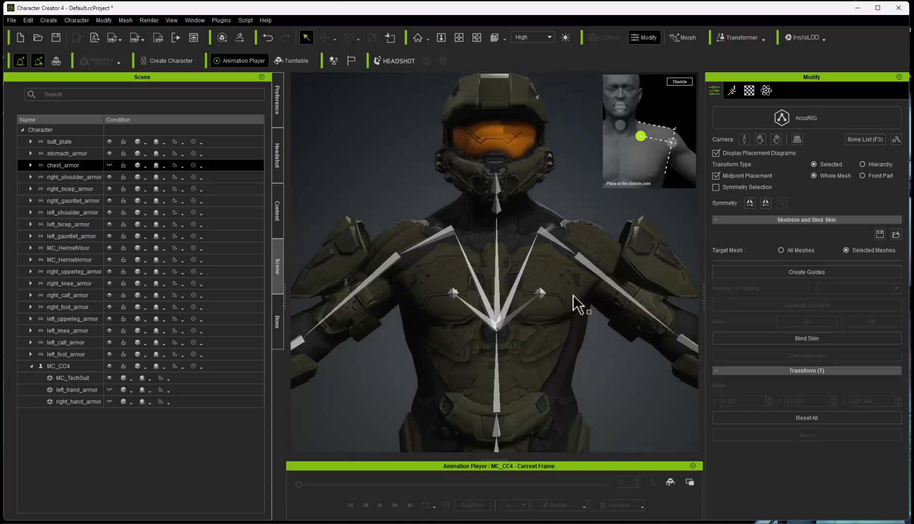
{"action": "scroll", "coordinate": [571, 293], "scroll_direction": "down", "scroll_amount": 2}
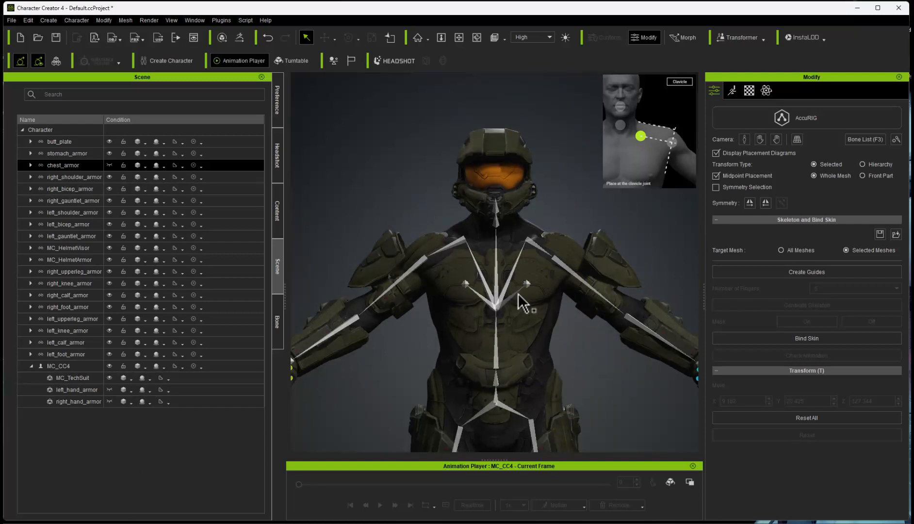
Step: Select MC_TechSuit and bind its skin to the regenerated skeleton
{"action": "left_click", "coordinate": [80, 380]}
{"action": "scroll", "coordinate": [440, 208], "scroll_direction": "down", "scroll_amount": 2}
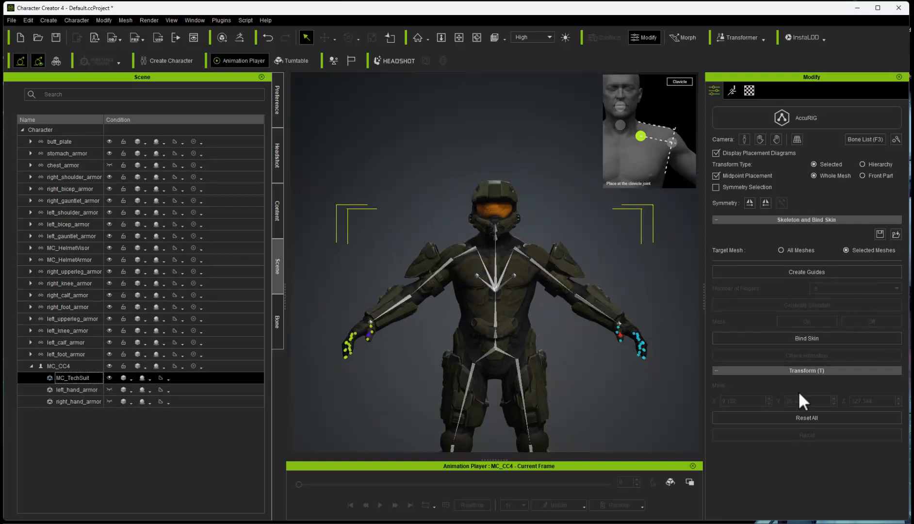
{"action": "left_click", "coordinate": [821, 338]}
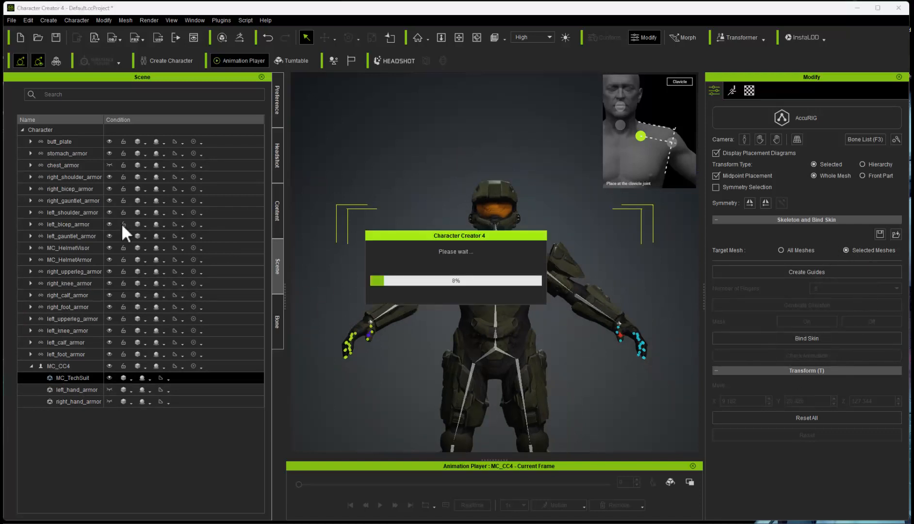
{"action": "mouse_move", "coordinate": [558, 312]}
{"action": "right_mouse_down"}
{"action": "mouse_move", "coordinate": [558, 335]}
{"action": "mouse_move", "coordinate": [536, 334]}
{"action": "mouse_move", "coordinate": [527, 375]}
{"action": "mouse_move", "coordinate": [593, 341]}
{"action": "mouse_move", "coordinate": [520, 285]}
{"action": "mouse_move", "coordinate": [514, 291]}
{"action": "mouse_move", "coordinate": [573, 320]}
{"action": "right_mouse_up"}
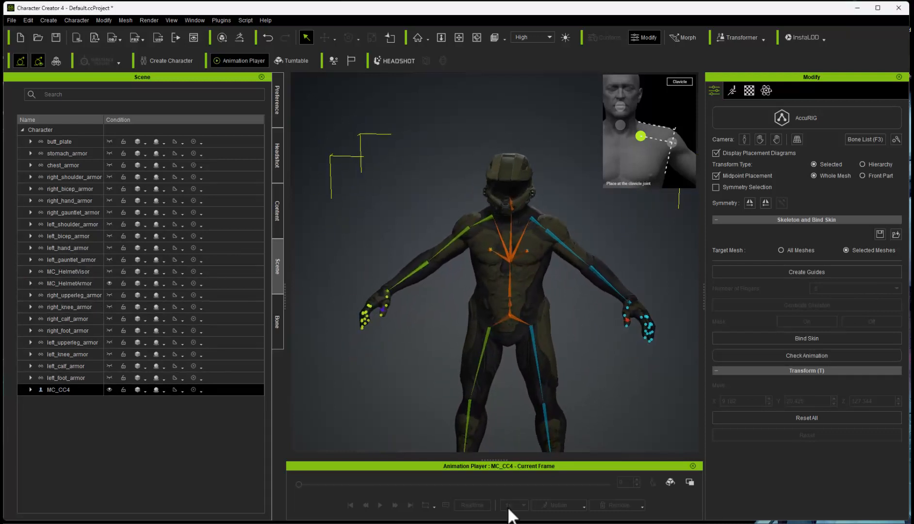
Step: Turn on the animation check and load the Full Body motion from the Body Rig calibration set
{"action": "left_click", "coordinate": [822, 355]}
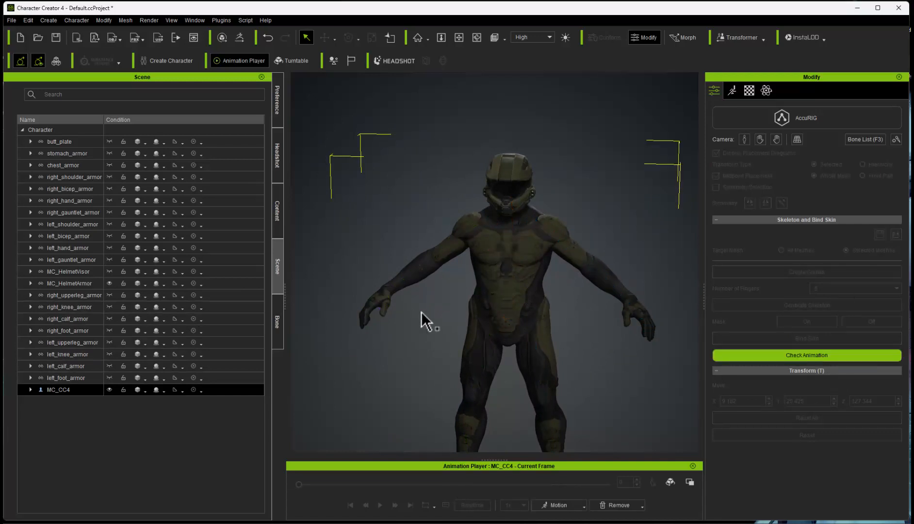
{"action": "left_click", "coordinate": [582, 506]}
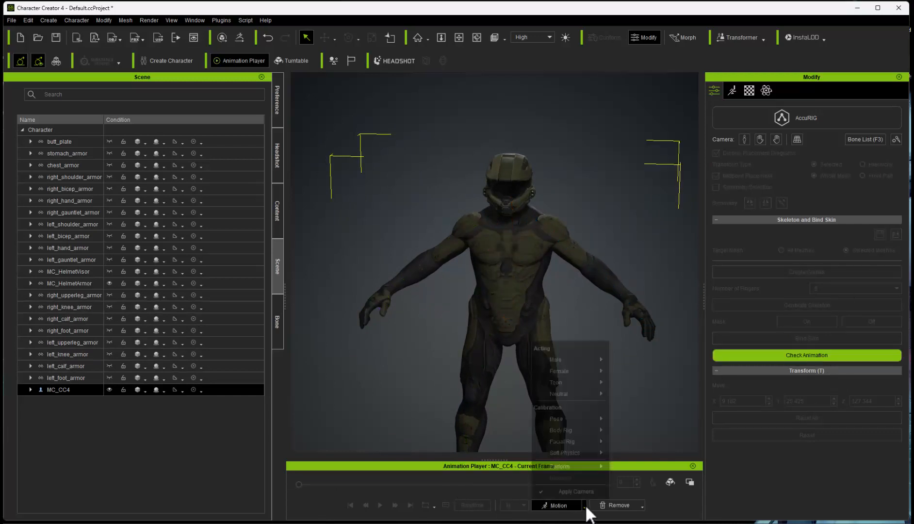
{"action": "mouse_move", "coordinate": [582, 430]}
{"action": "left_click", "coordinate": [636, 430]}
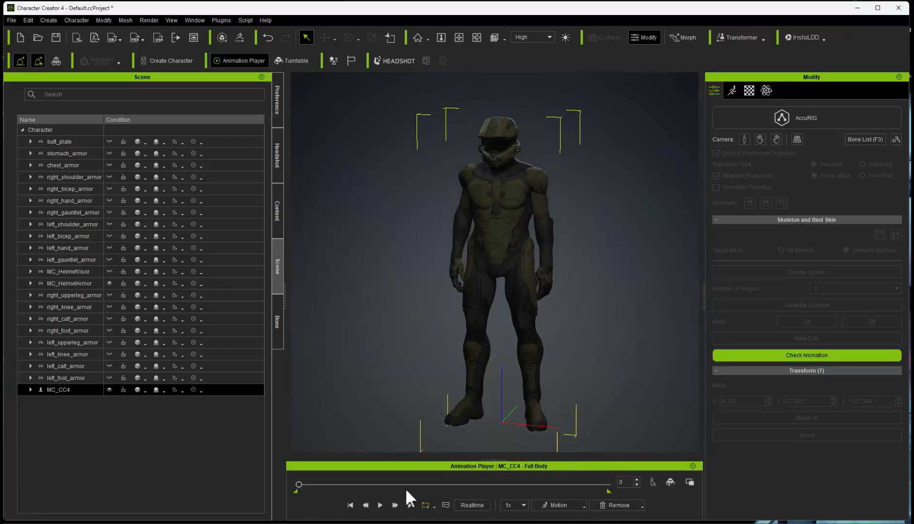
Step: Scrub the Full Body motion to frame 85 and examine the shoulder and upper-body deformation up close
{"action": "mouse_move", "coordinate": [303, 484]}
{"action": "left_mouse_down"}
{"action": "mouse_move", "coordinate": [328, 489]}
{"action": "mouse_move", "coordinate": [316, 494]}
{"action": "left_mouse_up"}
{"action": "right_click_drag", "start_coordinate": [542, 339], "coordinate": [393, 295], "text": "alt"}
{"action": "left_click_drag", "start_coordinate": [398, 286], "coordinate": [541, 259], "text": "alt"}
{"action": "right_click_drag", "start_coordinate": [541, 259], "coordinate": [469, 284], "text": "alt"}
{"action": "left_click_drag", "start_coordinate": [605, 221], "coordinate": [592, 203], "text": "alt"}
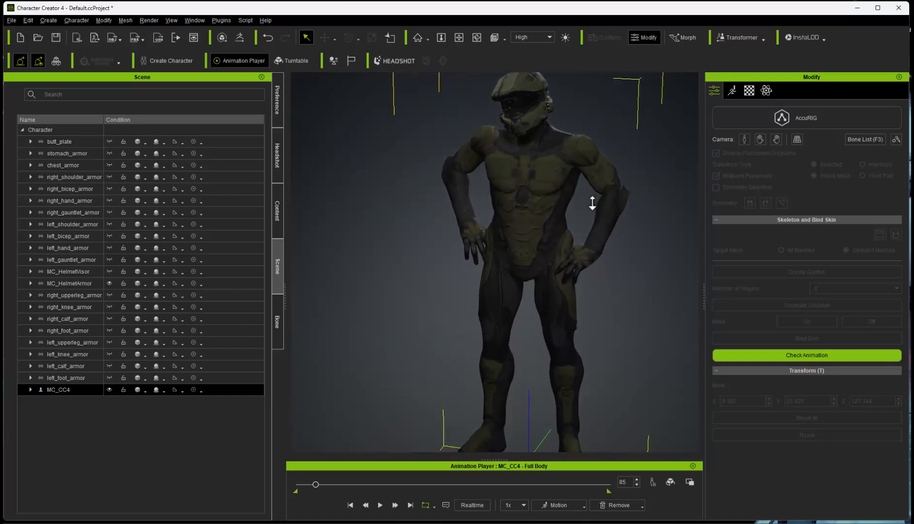
{"action": "left_click_drag", "start_coordinate": [568, 169], "coordinate": [572, 331], "text": "alt"}
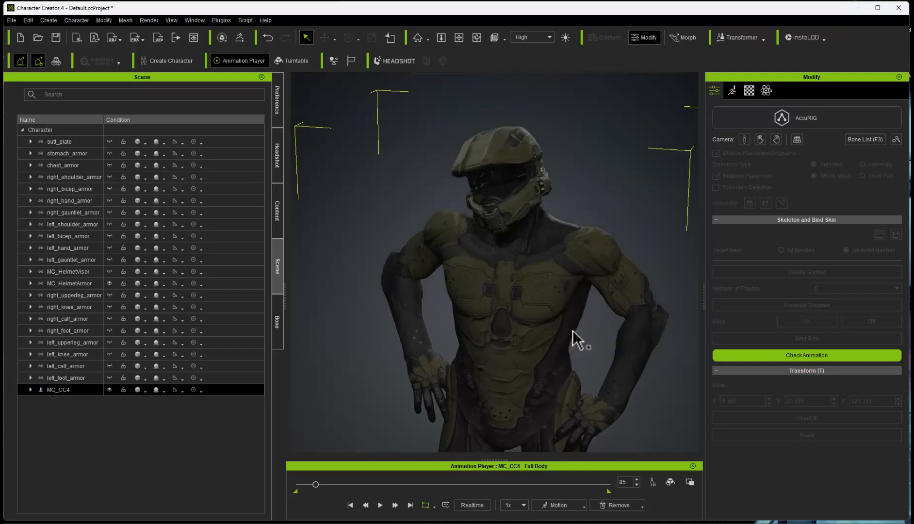
Step: Play the Full Body motion, stop it, and scrub to frame 1048 to examine the raised arms from the front
{"action": "left_click", "coordinate": [381, 505]}
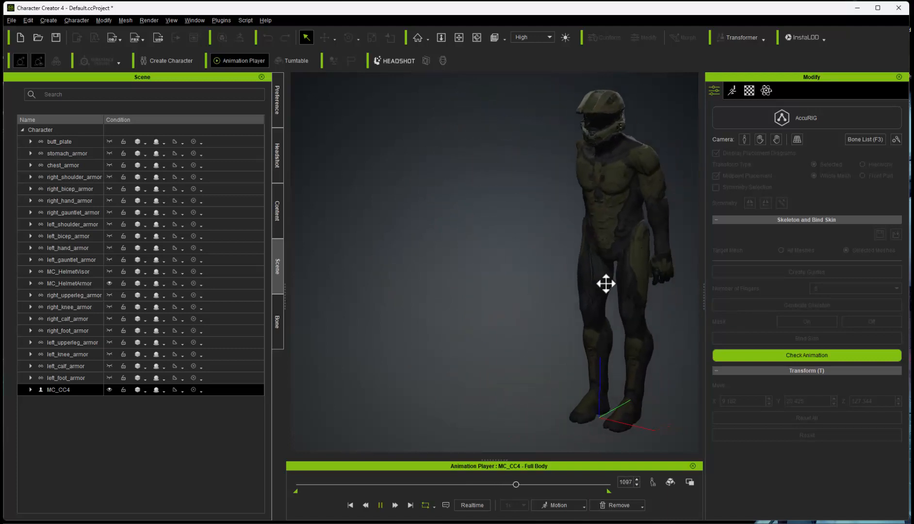
{"action": "left_click", "coordinate": [512, 338]}
{"action": "left_click_drag", "start_coordinate": [468, 483], "coordinate": [506, 484]}
{"action": "right_click_drag", "start_coordinate": [510, 346], "coordinate": [481, 346]}
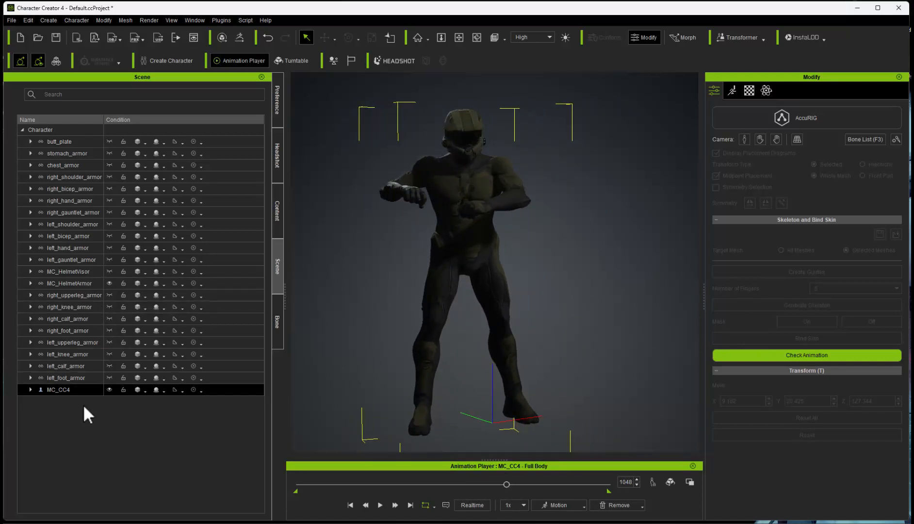
Step: Show the butt plate, stomach and chest armor, plus the shoulder, bicep, hand and gauntlet armor of both arms
{"action": "left_click", "coordinate": [109, 142]}
{"action": "left_click", "coordinate": [109, 154]}
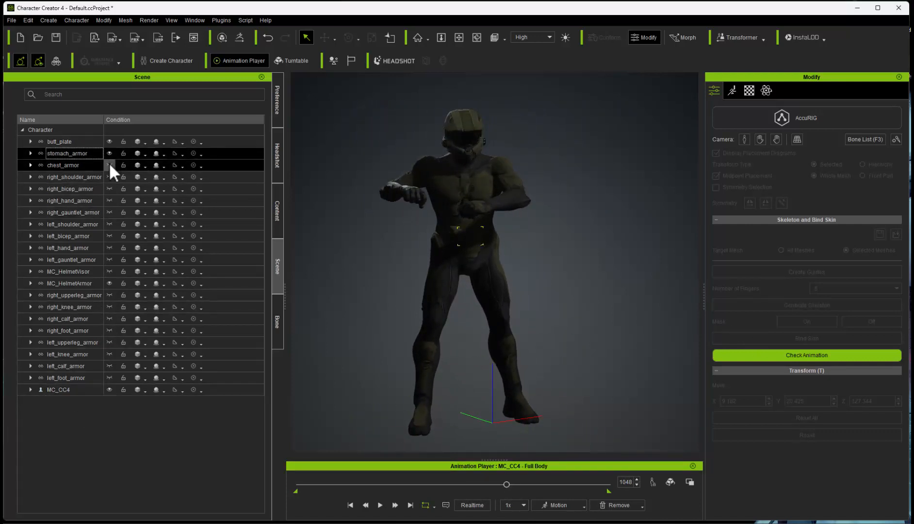
{"action": "left_click", "coordinate": [110, 165]}
{"action": "left_click", "coordinate": [110, 177]}
{"action": "left_click", "coordinate": [111, 189]}
{"action": "left_click", "coordinate": [109, 200]}
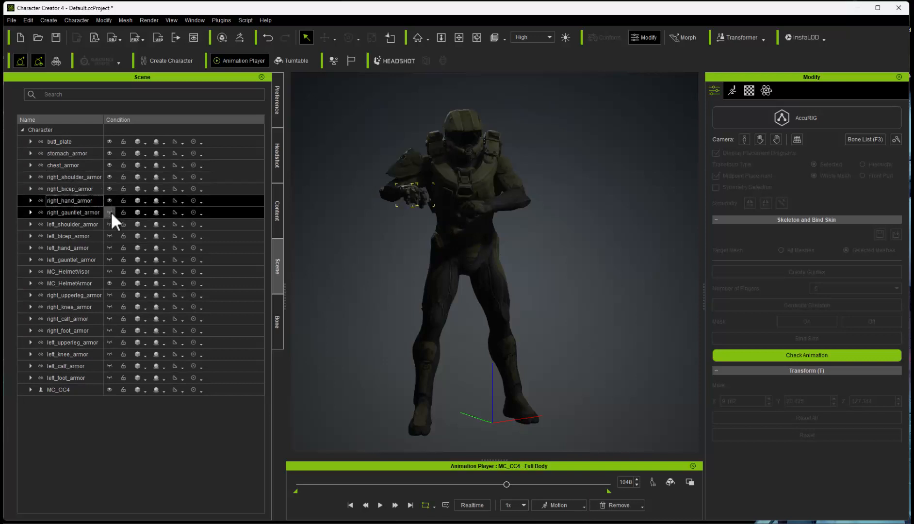
{"action": "left_click", "coordinate": [110, 212]}
{"action": "left_click", "coordinate": [109, 225]}
{"action": "left_click", "coordinate": [109, 236]}
{"action": "left_click", "coordinate": [110, 248]}
{"action": "left_click", "coordinate": [110, 259]}
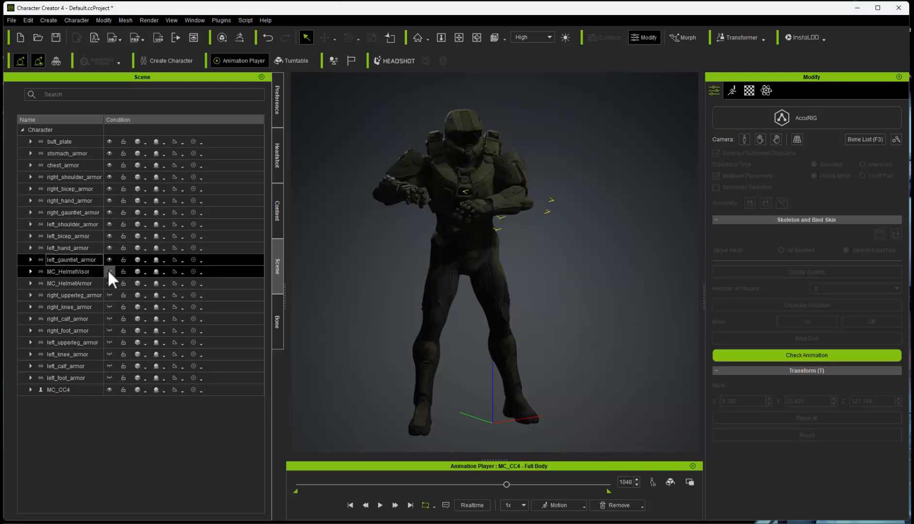
Step: Show MC_HelmetVisor and the upper-leg, knee, calf and foot armor of both legs
{"action": "left_click", "coordinate": [109, 271]}
{"action": "left_click", "coordinate": [109, 295]}
{"action": "left_click", "coordinate": [109, 307]}
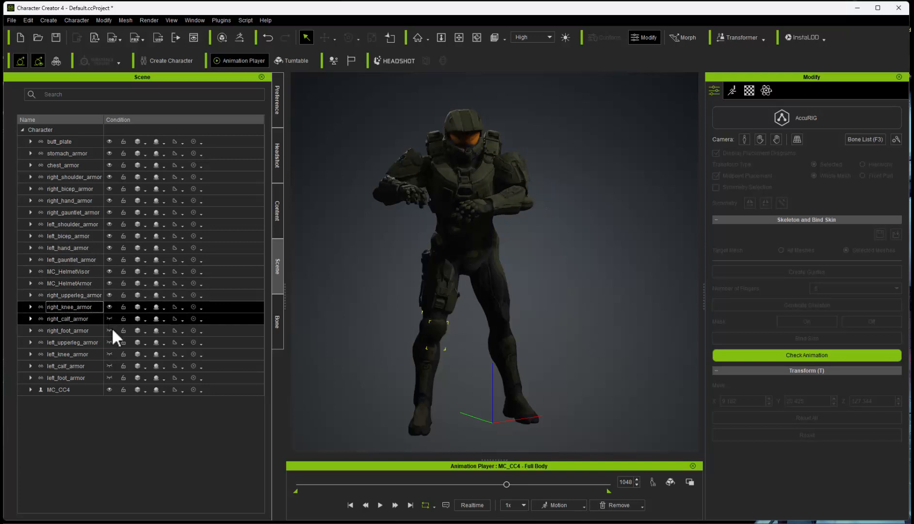
{"action": "left_click", "coordinate": [109, 319]}
{"action": "left_click", "coordinate": [109, 330]}
{"action": "left_click", "coordinate": [109, 342]}
{"action": "left_click", "coordinate": [109, 354]}
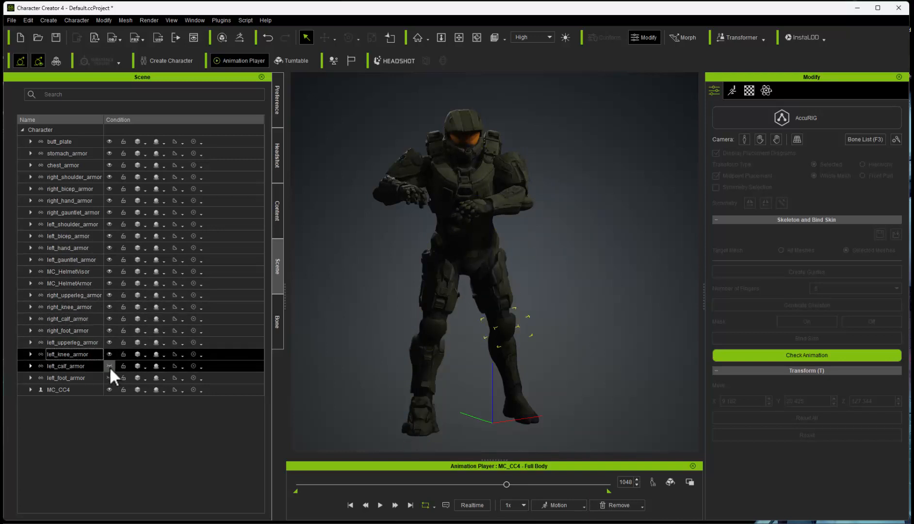
{"action": "left_click", "coordinate": [109, 366]}
{"action": "left_click", "coordinate": [109, 378]}
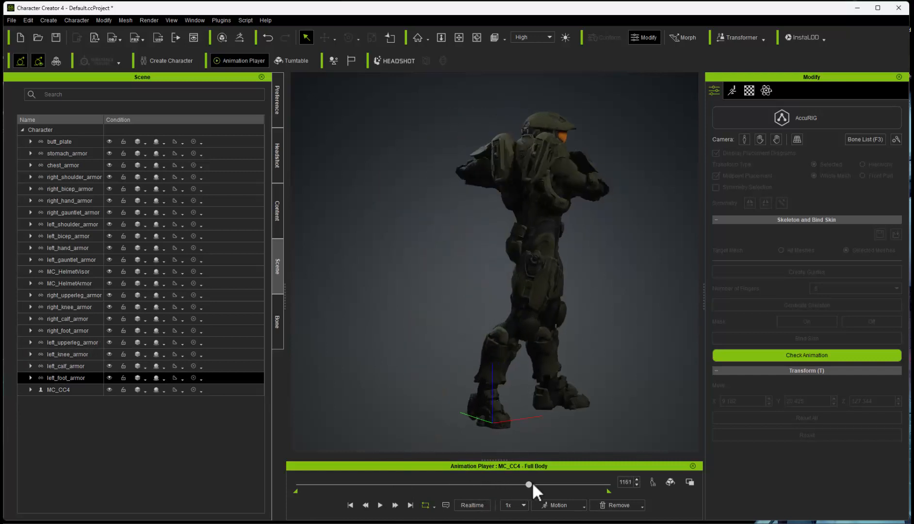
Step: Scrub the Full Body motion to frame 1417 and examine how the armor follows the body from several angles
{"action": "left_click_drag", "start_coordinate": [533, 484], "coordinate": [558, 484]}
{"action": "right_click_drag", "start_coordinate": [577, 276], "coordinate": [478, 451]}
{"action": "left_click_drag", "start_coordinate": [554, 483], "coordinate": [579, 483]}
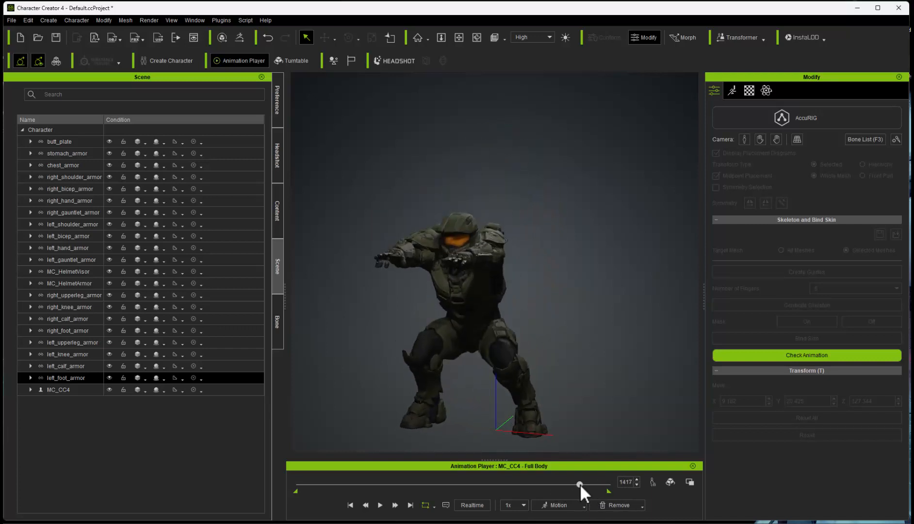
{"action": "right_click_drag", "start_coordinate": [587, 432], "coordinate": [444, 372]}
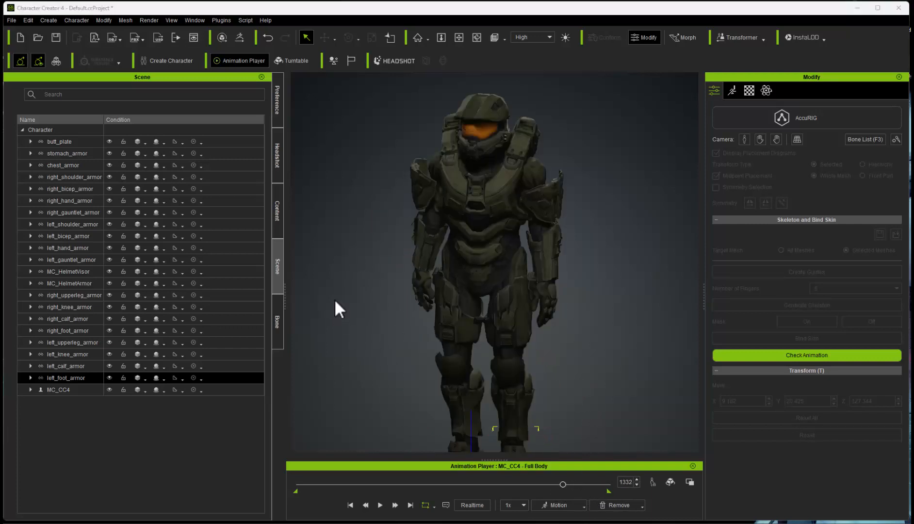
Step: Examine the standing armored figure at frame 1332, and rewind the Full Body motion to frame 0
{"action": "middle_click_drag", "start_coordinate": [548, 291], "coordinate": [533, 306]}
{"action": "scroll", "coordinate": [537, 309], "scroll_direction": "down", "scroll_amount": 2}
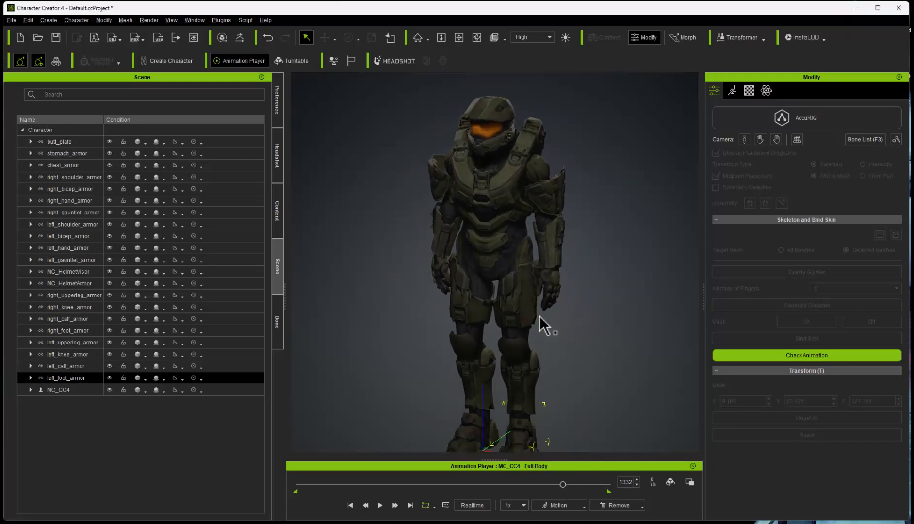
{"action": "middle_click_drag", "start_coordinate": [691, 448], "coordinate": [723, 428]}
{"action": "left_click_drag", "start_coordinate": [514, 483], "coordinate": [258, 477]}
Step: Apply the A-Pose calibration pose to the character and view the fully armored figure from the front
{"action": "left_click", "coordinate": [584, 504]}
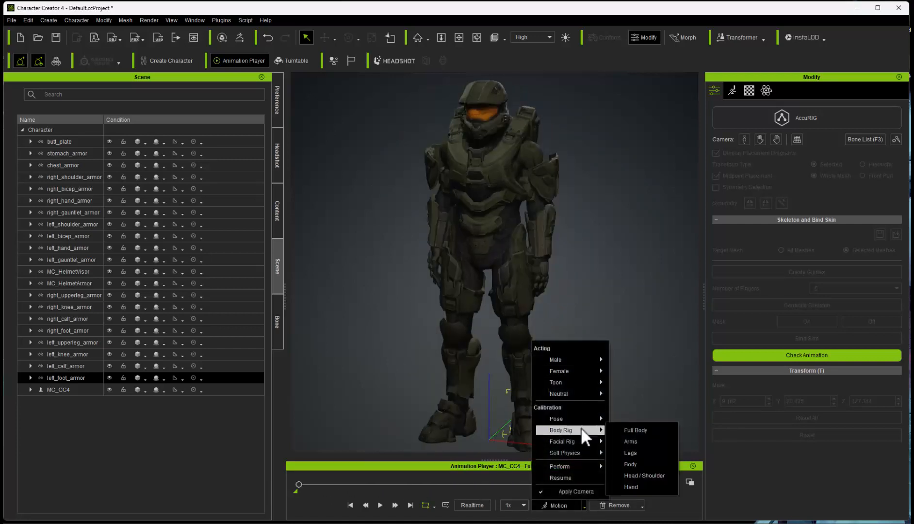
{"action": "mouse_move", "coordinate": [580, 421]}
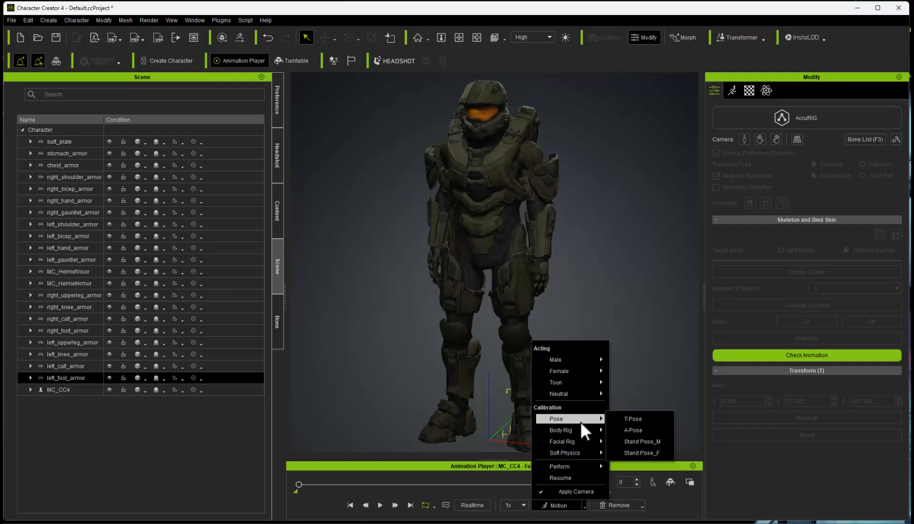
{"action": "left_click", "coordinate": [629, 430]}
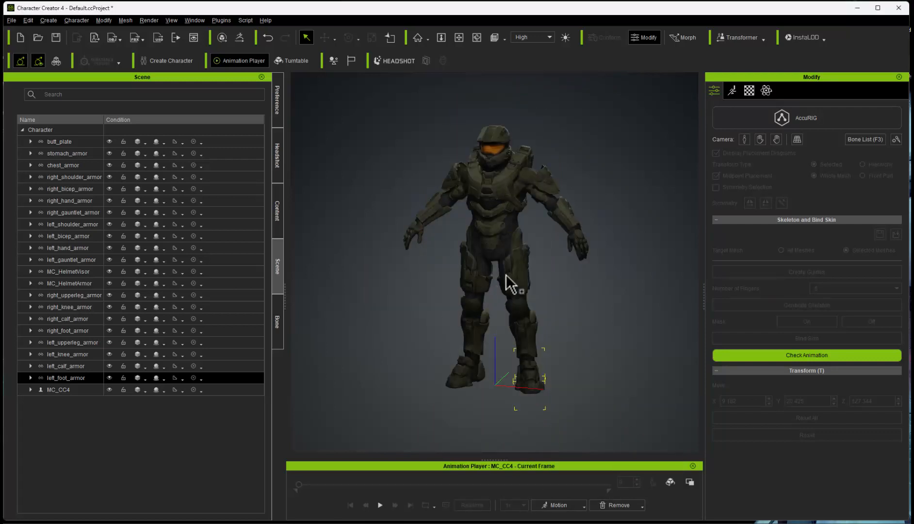
{"action": "mouse_move", "coordinate": [506, 274]}
{"action": "right_mouse_down"}
{"action": "mouse_move", "coordinate": [489, 276]}
{"action": "mouse_move", "coordinate": [524, 267]}
{"action": "mouse_move", "coordinate": [515, 265]}
{"action": "right_mouse_up"}
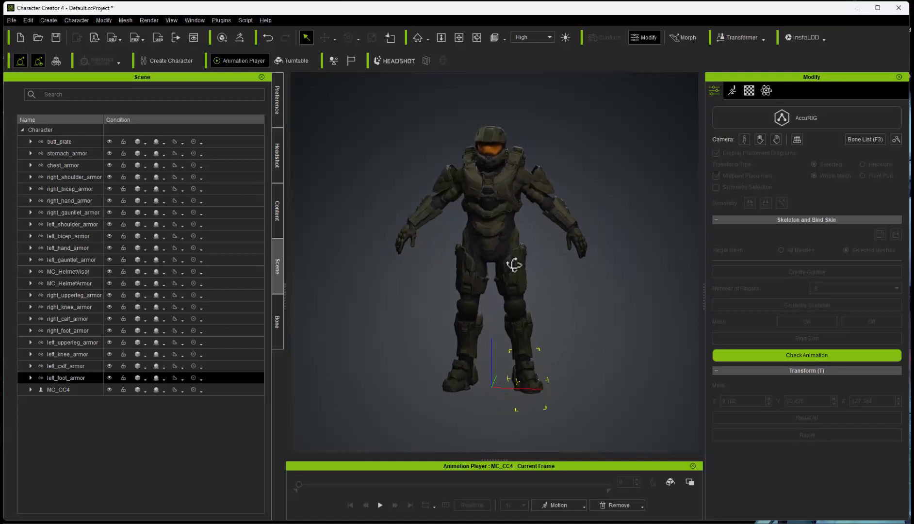
{"action": "scroll", "coordinate": [506, 251], "scroll_direction": "up", "scroll_amount": 2}
{"action": "scroll", "coordinate": [506, 227], "scroll_direction": "up", "scroll_amount": 2}
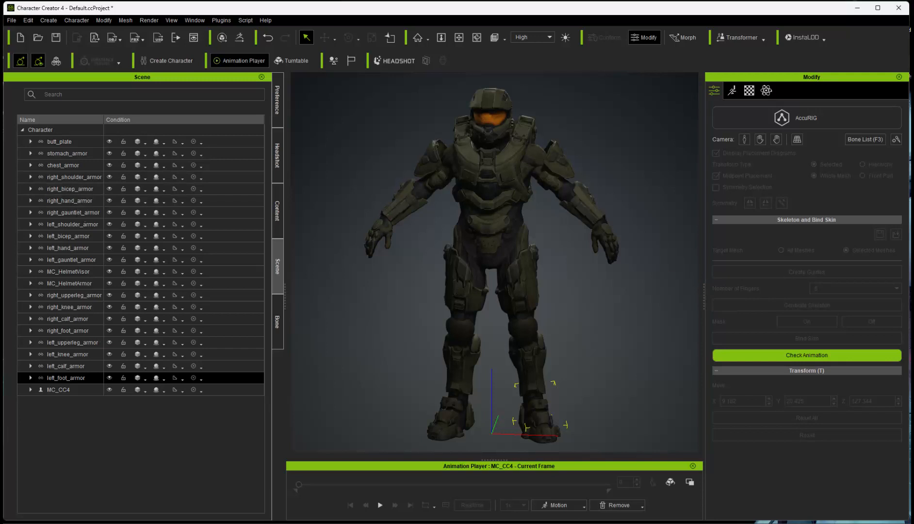
Step: Set up an FBX export of the character with the Mesh and Motion option and the Current Pose as motion
{"action": "left_click", "coordinate": [12, 20]}
{"action": "mouse_move", "coordinate": [59, 105]}
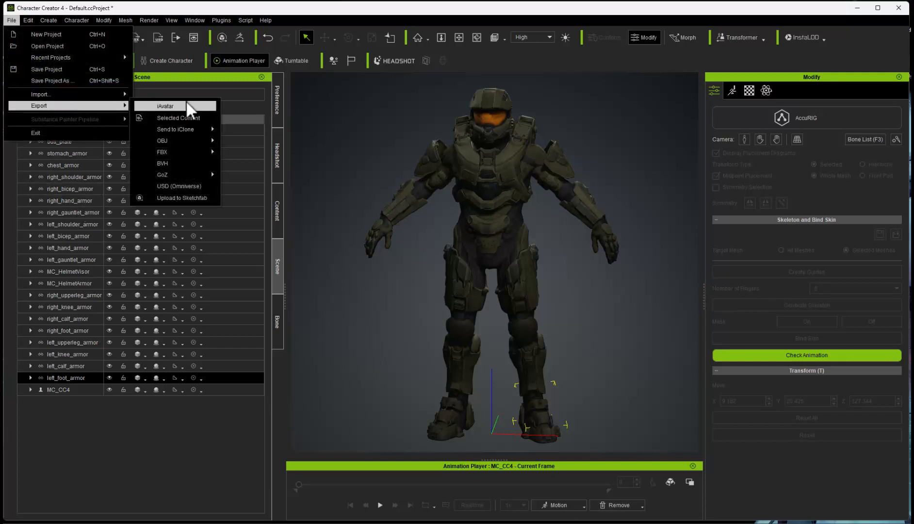
{"action": "mouse_move", "coordinate": [196, 164]}
{"action": "left_click", "coordinate": [287, 160]}
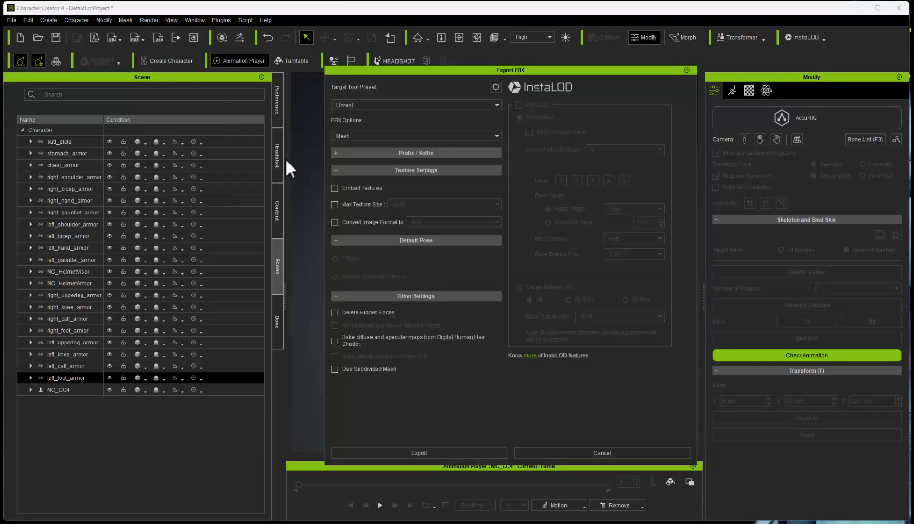
{"action": "left_click_drag", "start_coordinate": [385, 79], "coordinate": [511, 77]}
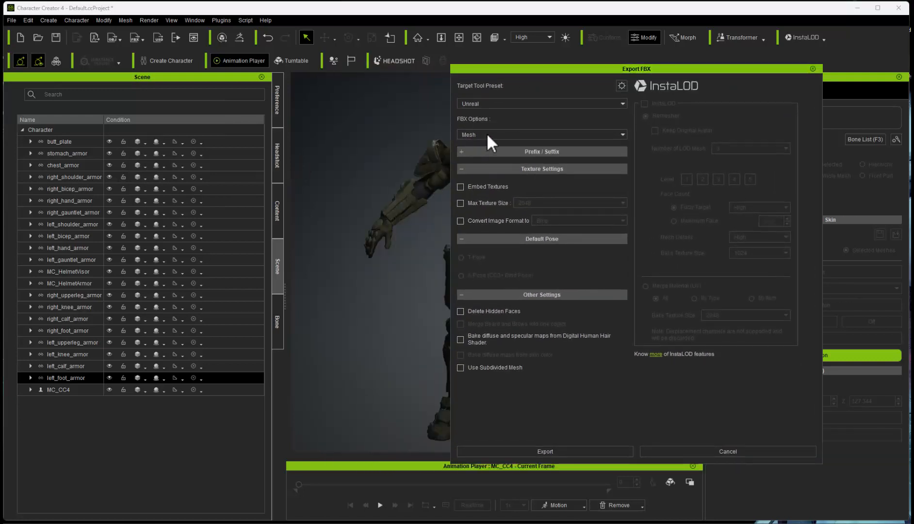
{"action": "left_click", "coordinate": [488, 135]}
{"action": "left_click", "coordinate": [494, 161]}
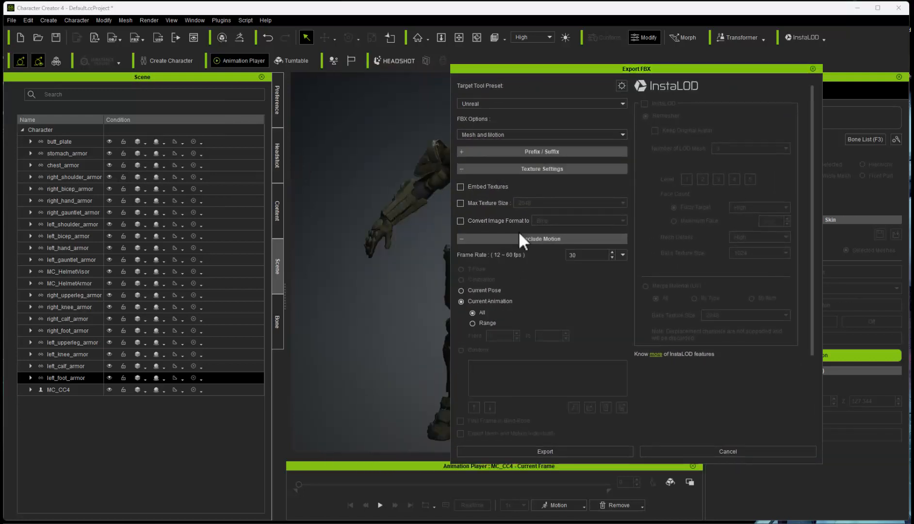
{"action": "left_click", "coordinate": [463, 292]}
{"action": "left_click_drag", "start_coordinate": [569, 69], "coordinate": [550, 62]}
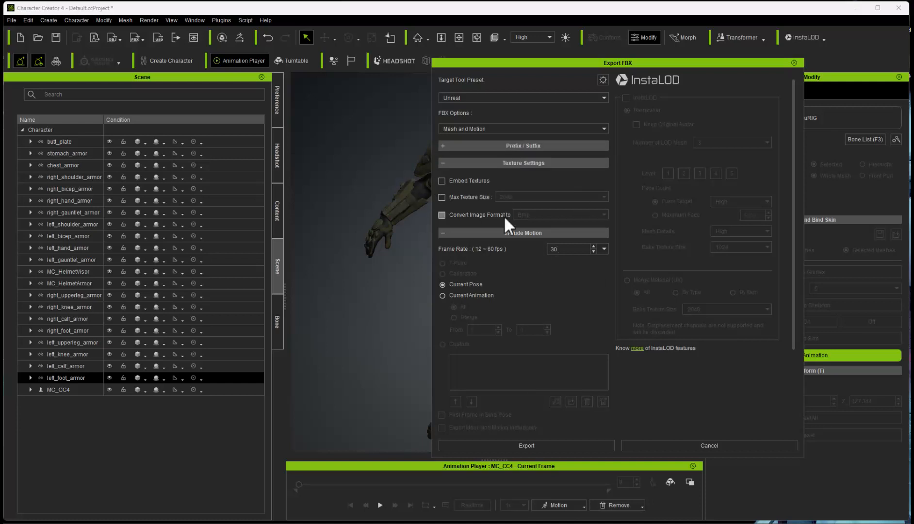
Step: Review the remaining FBX export options and the advanced settings of the Unreal preset, down to Embed Motion and Texture Preset
{"action": "scroll", "coordinate": [698, 217], "scroll_direction": "down", "scroll_amount": 4}
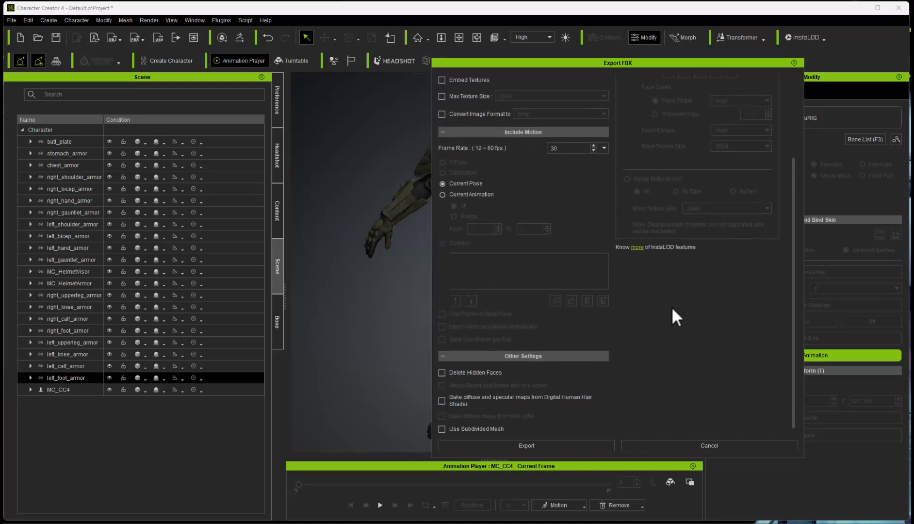
{"action": "scroll", "coordinate": [652, 387], "scroll_direction": "up", "scroll_amount": 4}
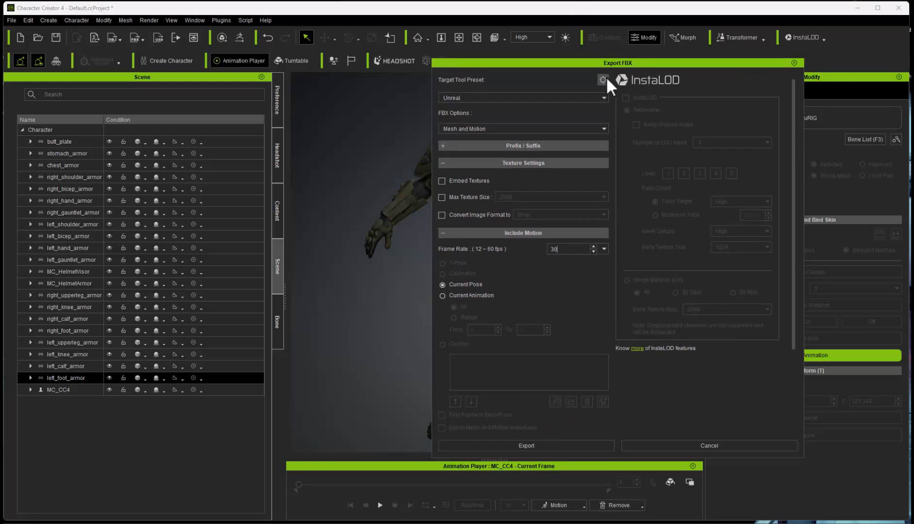
{"action": "left_click", "coordinate": [603, 79]}
{"action": "left_click_drag", "start_coordinate": [747, 63], "coordinate": [562, 69]}
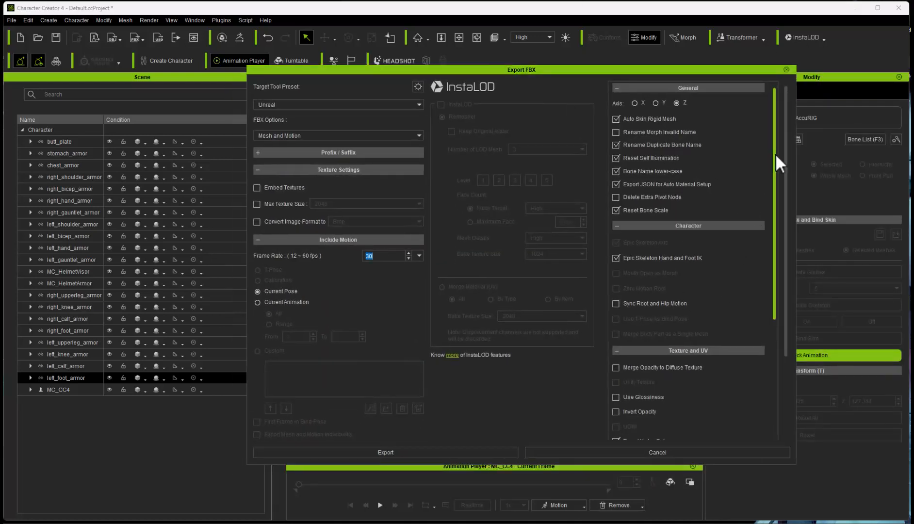
{"action": "left_click_drag", "start_coordinate": [775, 153], "coordinate": [797, 295]}
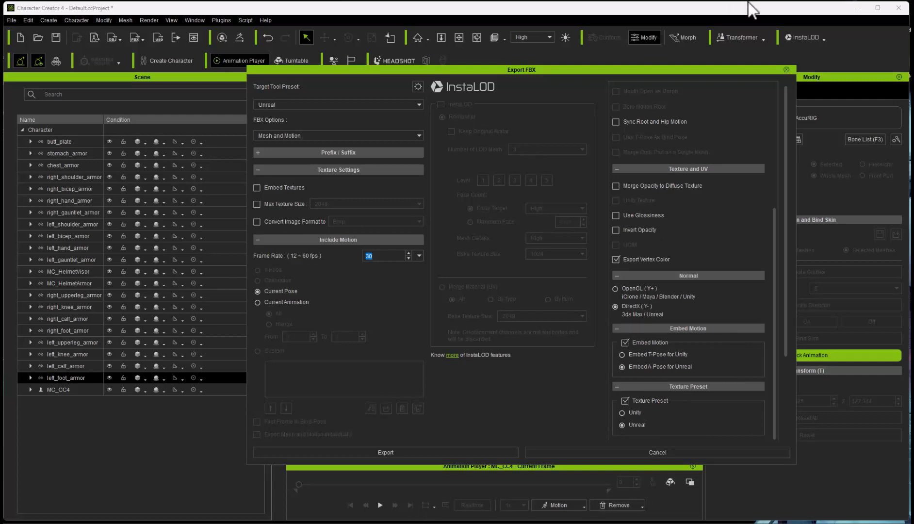
Step: Start the FBX export, cancel it at the re-import notice, and close the export settings without exporting
{"action": "left_click", "coordinate": [402, 452]}
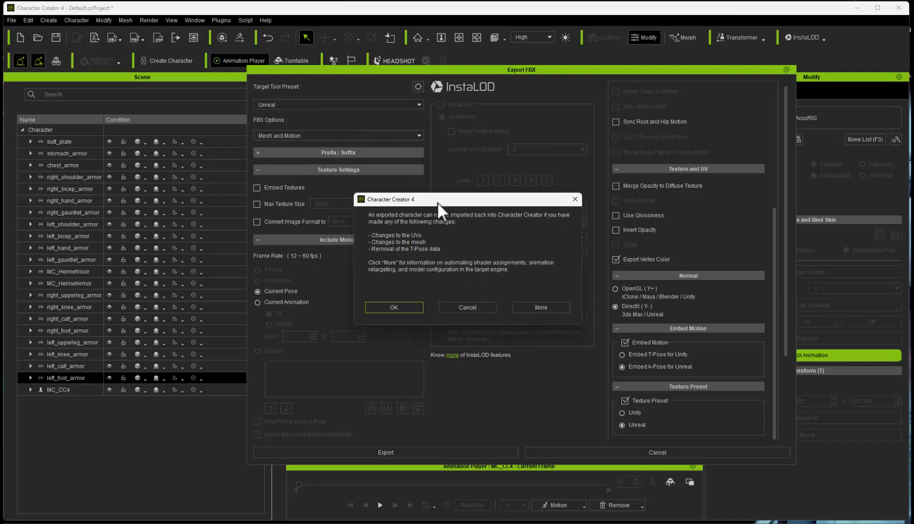
{"action": "left_click_drag", "start_coordinate": [437, 202], "coordinate": [478, 179]}
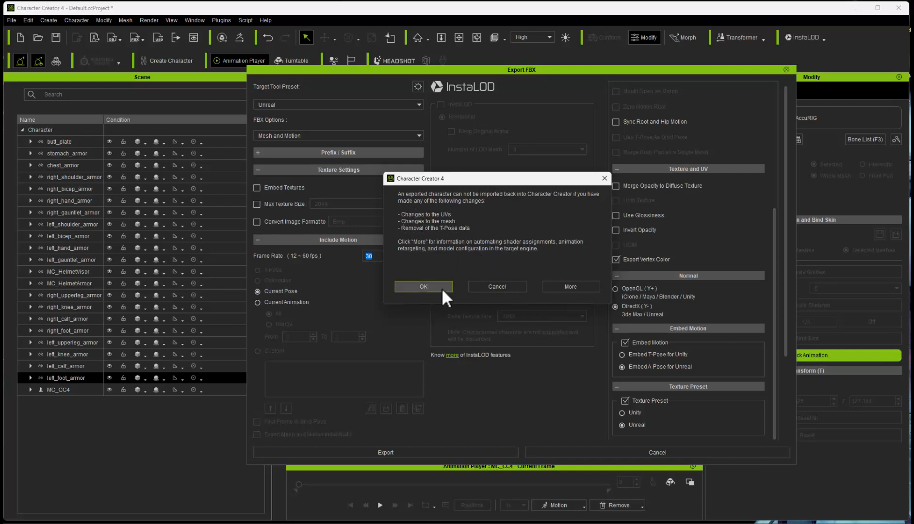
{"action": "left_click", "coordinate": [488, 288]}
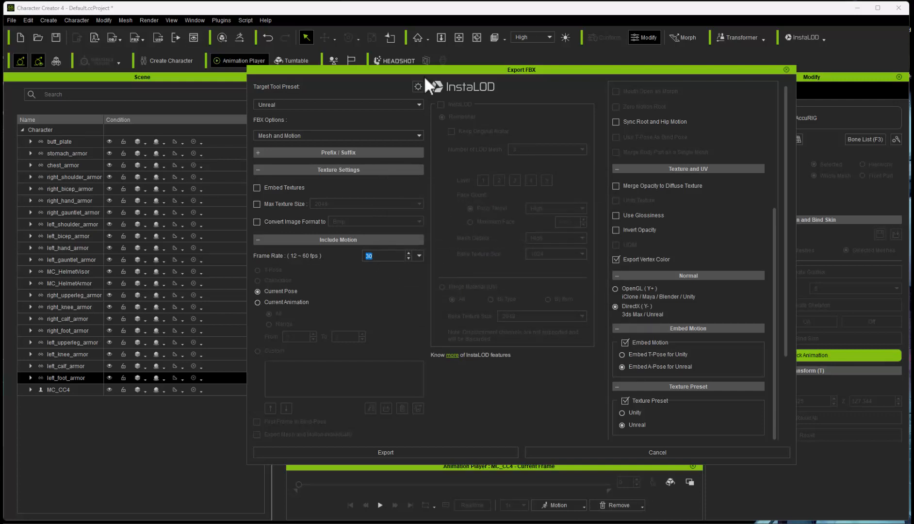
{"action": "left_click_drag", "start_coordinate": [458, 68], "coordinate": [416, 56]}
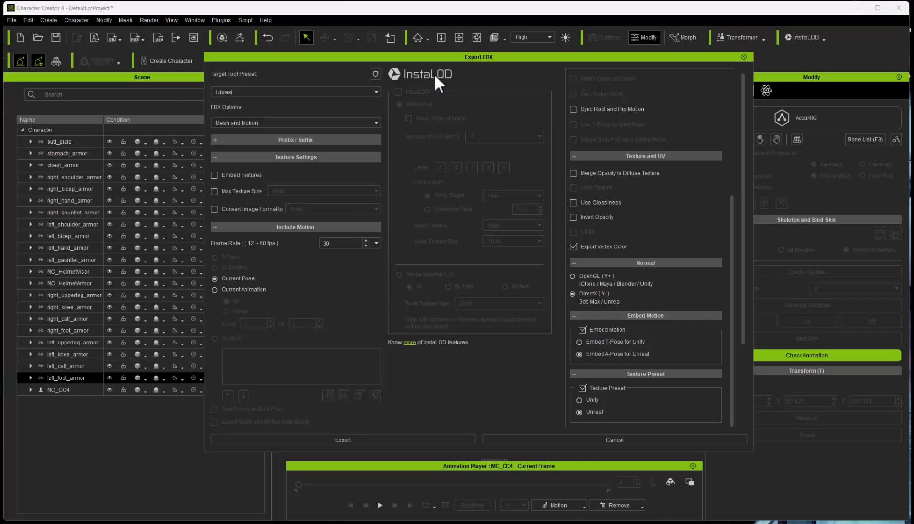
{"action": "left_click_drag", "start_coordinate": [496, 57], "coordinate": [474, 57]}
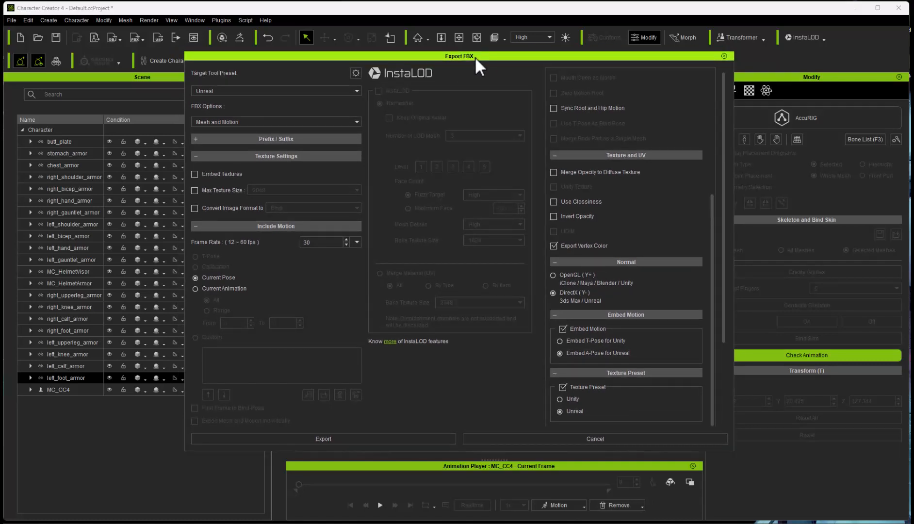
{"action": "left_click_drag", "start_coordinate": [480, 53], "coordinate": [446, 54]}
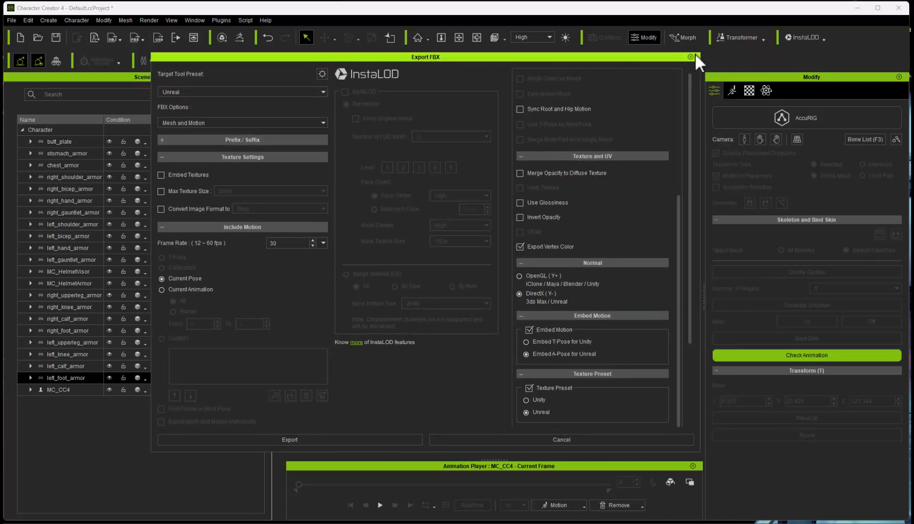
{"action": "left_click", "coordinate": [691, 56]}
Step: Examine the fully armored character in its A-pose from slightly different front angles
{"action": "scroll", "coordinate": [508, 222], "scroll_direction": "up", "scroll_amount": 3}
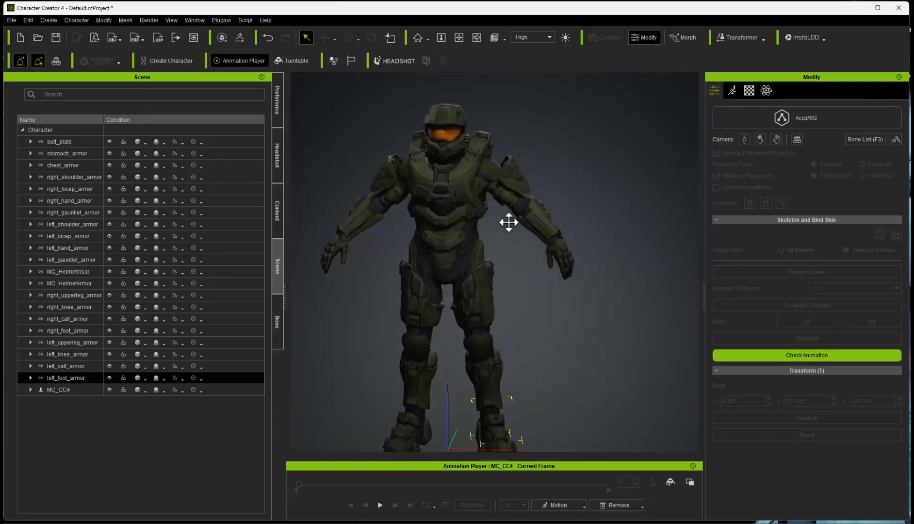
{"action": "right_click_drag", "start_coordinate": [508, 222], "coordinate": [523, 207]}
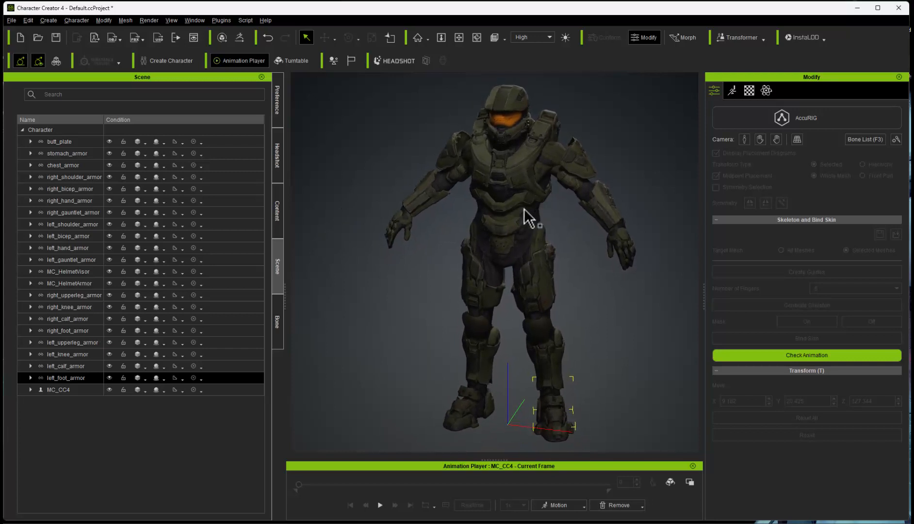
{"action": "middle_click_drag", "start_coordinate": [524, 208], "coordinate": [503, 205]}
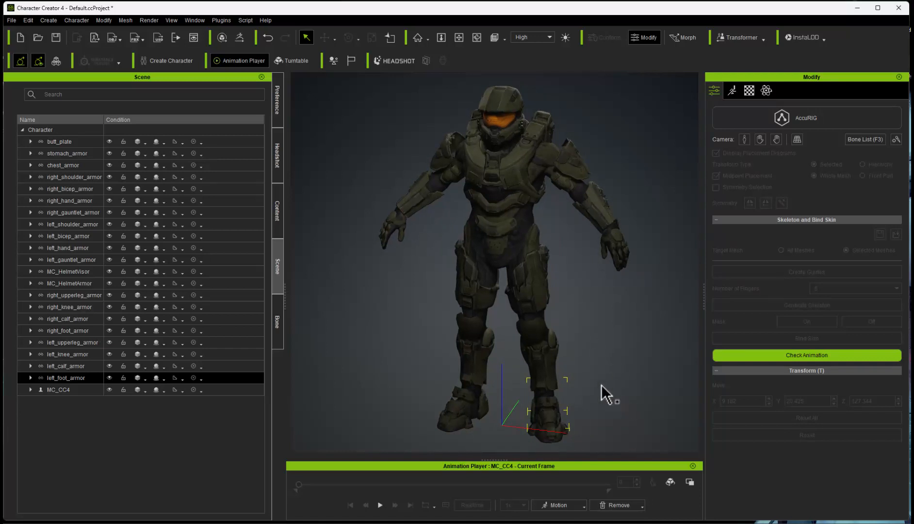
{"action": "mouse_move", "coordinate": [443, 269]}
{"action": "middle_mouse_down"}
{"action": "mouse_move", "coordinate": [467, 265]}
{"action": "mouse_move", "coordinate": [454, 265]}
{"action": "middle_mouse_up"}
{"action": "right_click_drag", "start_coordinate": [454, 265], "coordinate": [453, 253]}
{"action": "mouse_move", "coordinate": [453, 253]}
{"action": "middle_mouse_down"}
{"action": "mouse_move", "coordinate": [461, 247]}
{"action": "mouse_move", "coordinate": [462, 261]}
{"action": "middle_mouse_up"}
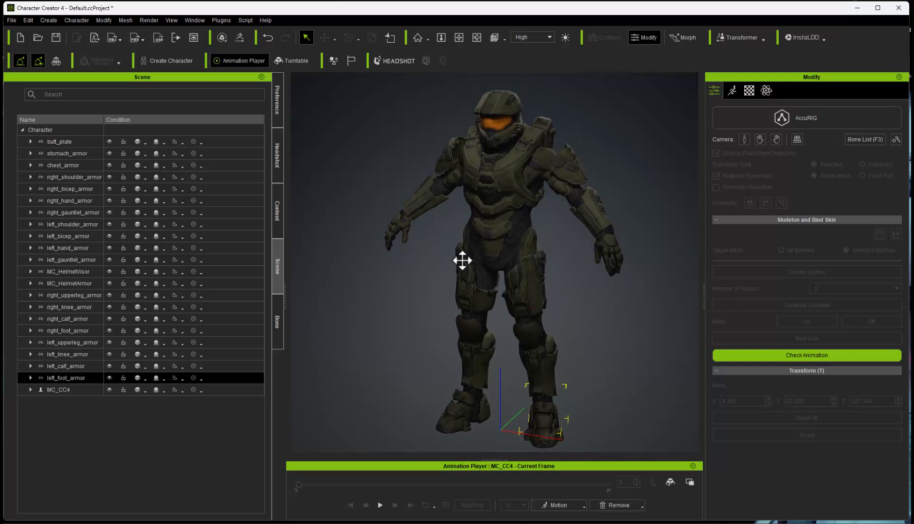
{"action": "middle_click_drag", "start_coordinate": [462, 260], "coordinate": [465, 261]}
{"action": "right_click_drag", "start_coordinate": [466, 261], "coordinate": [479, 261]}
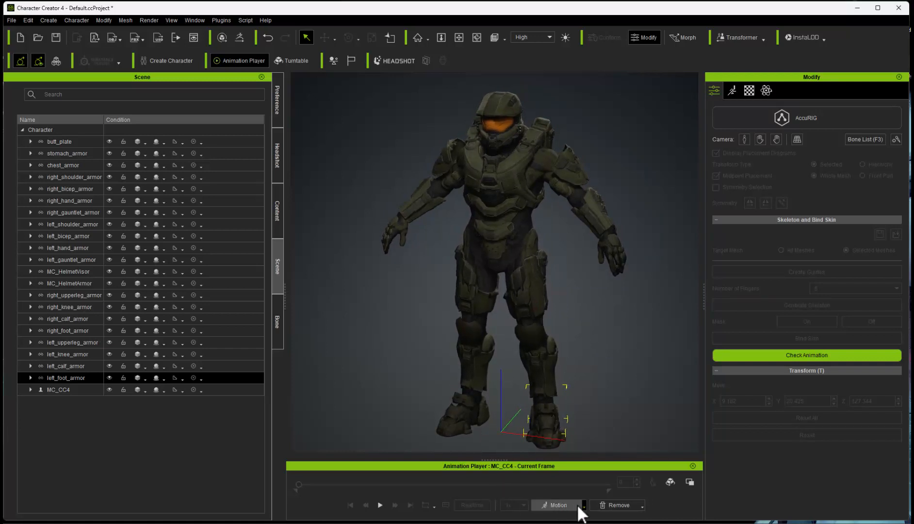
{"action": "middle_click_drag", "start_coordinate": [493, 308], "coordinate": [505, 307]}
{"action": "mouse_move", "coordinate": [504, 306]}
{"action": "right_mouse_down"}
{"action": "mouse_move", "coordinate": [560, 312]}
{"action": "mouse_move", "coordinate": [522, 304]}
{"action": "right_mouse_up"}
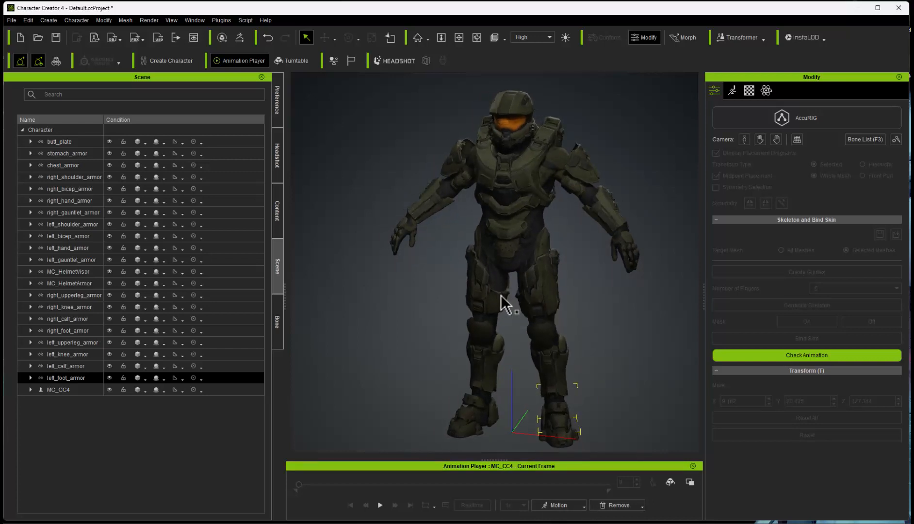